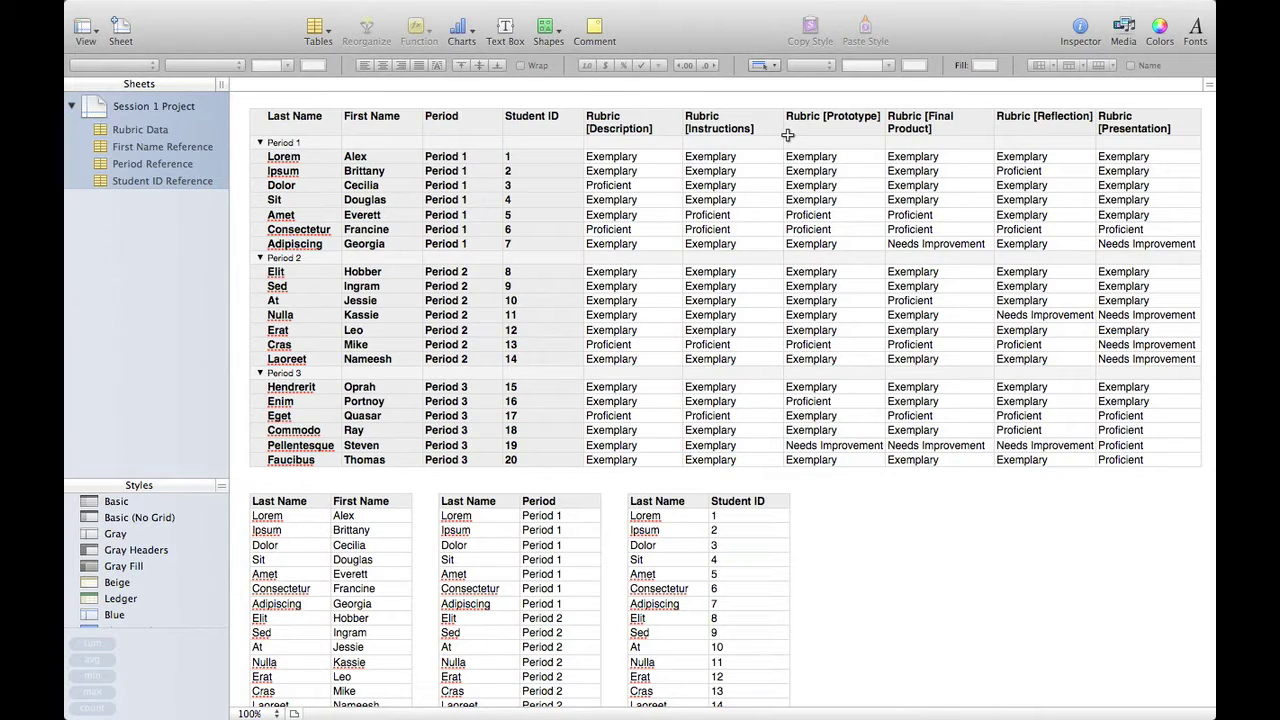
# Step: Insert a column after Rubric [Description] and enter a SUMIF formula in G3 that returns 20 when F3 is "Exemplary"
pyautogui.click(648, 157)
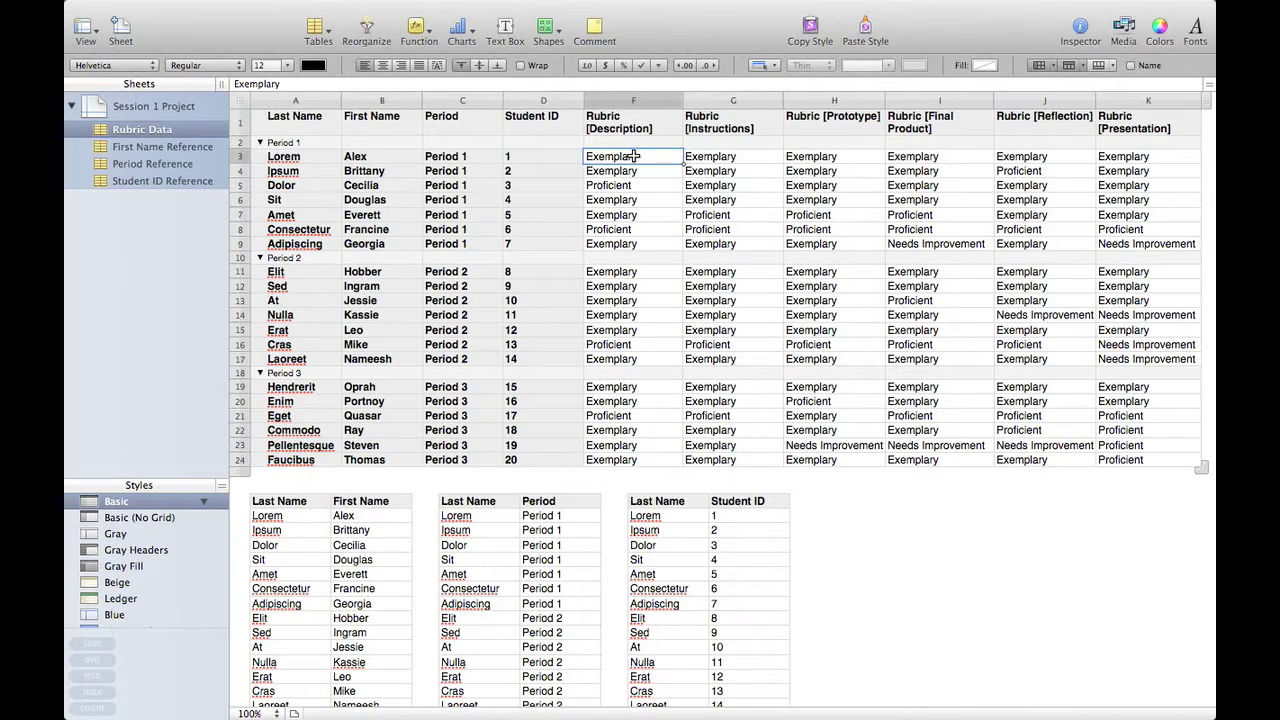
pyautogui.hotkey('alt', 'Right')
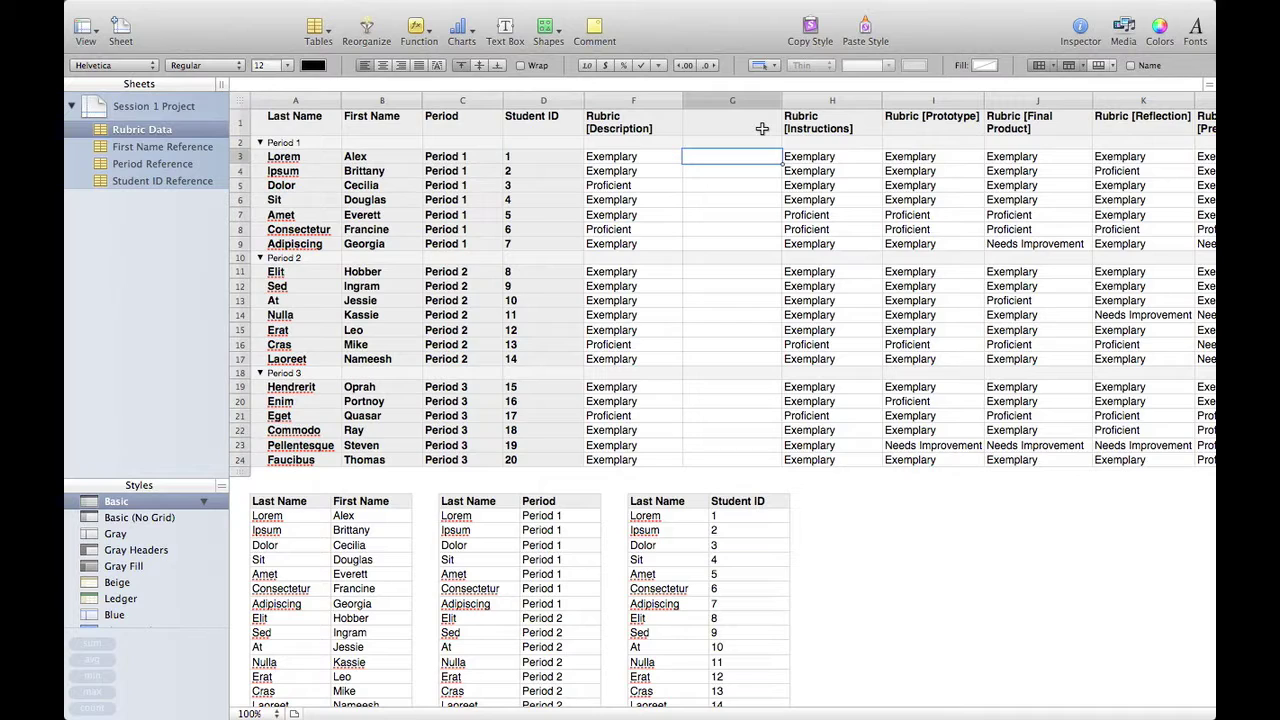
pyautogui.write('=')
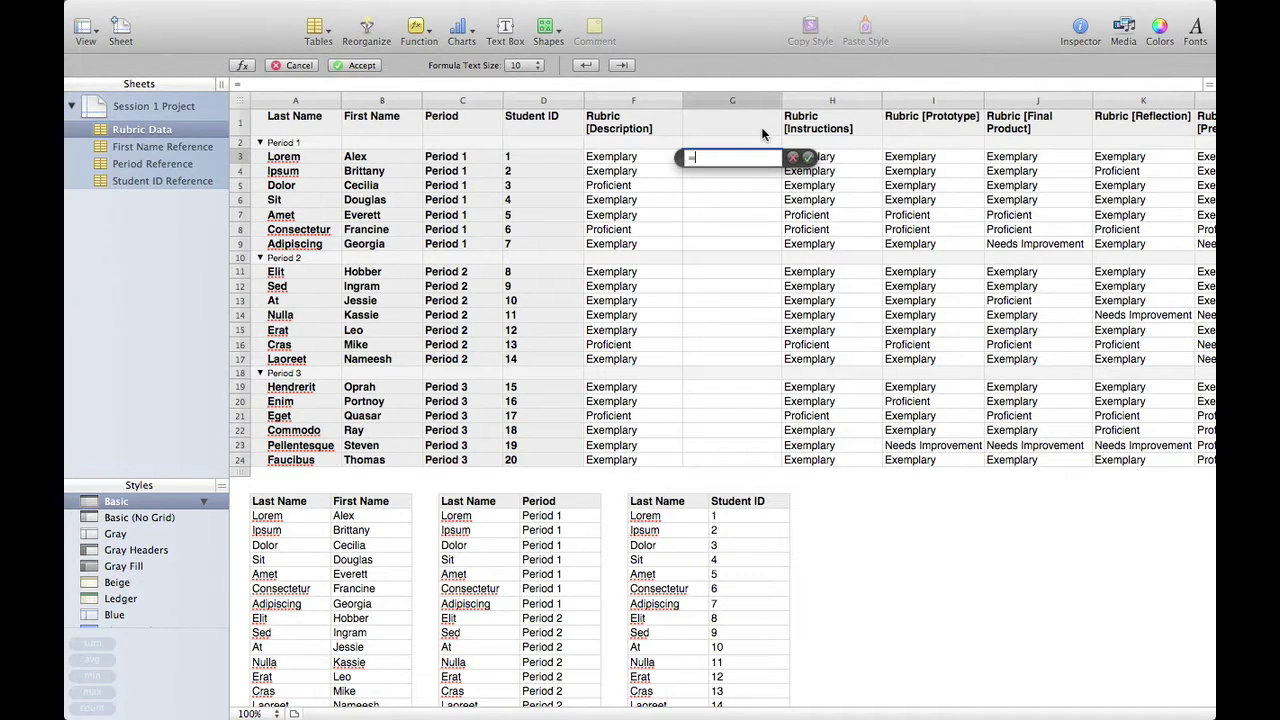
pyautogui.write('sumif')
pyautogui.write('(')
pyautogui.click(611, 157)
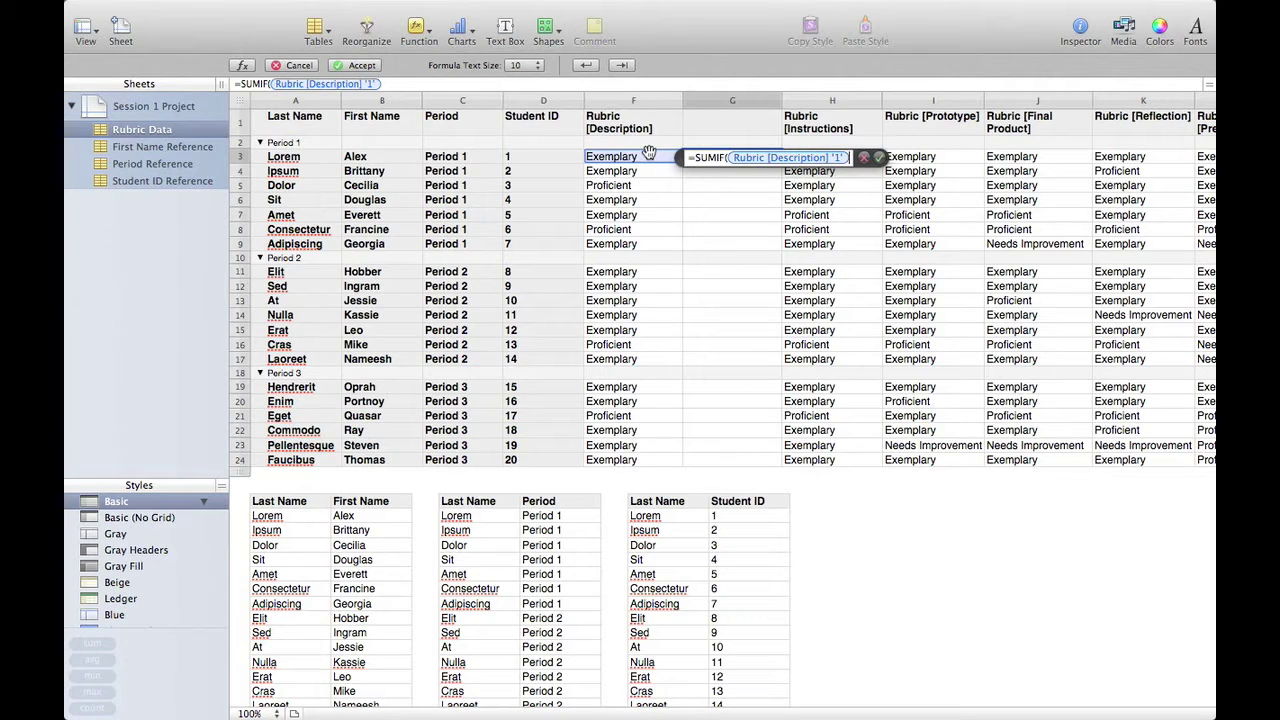
pyautogui.write(',')
pyautogui.write('"Exemp')
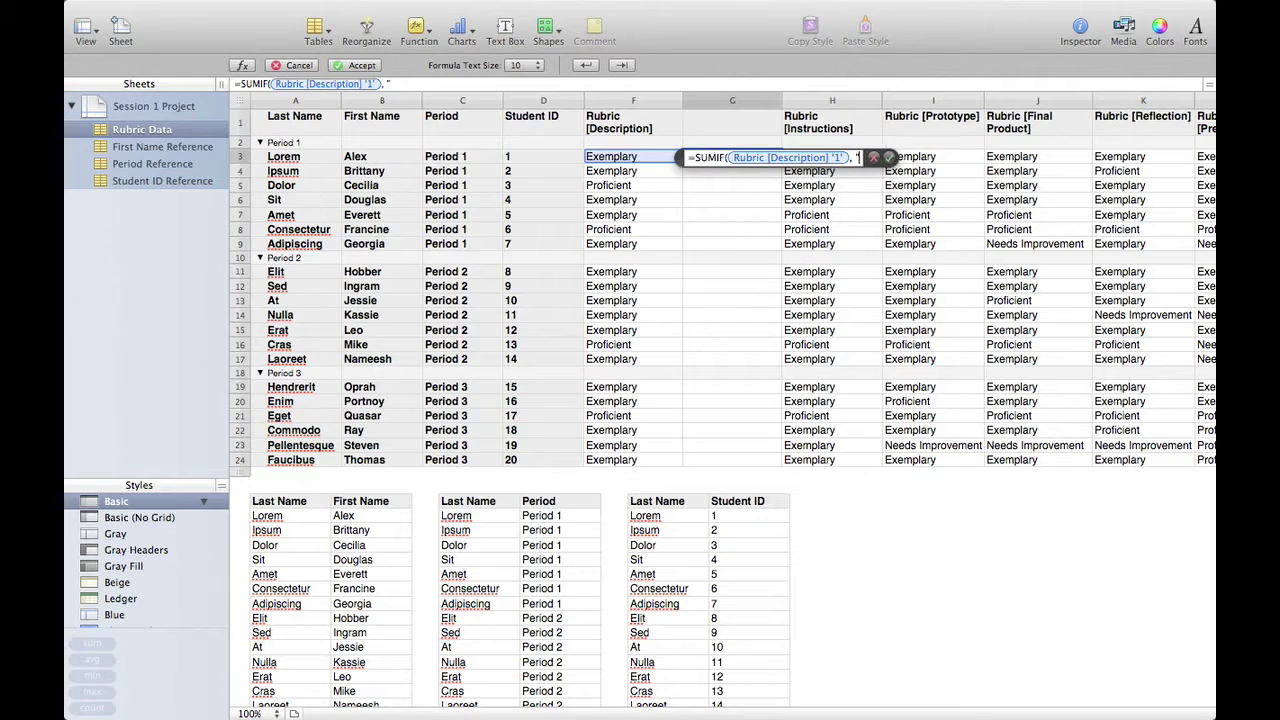
pyautogui.write('lary"')
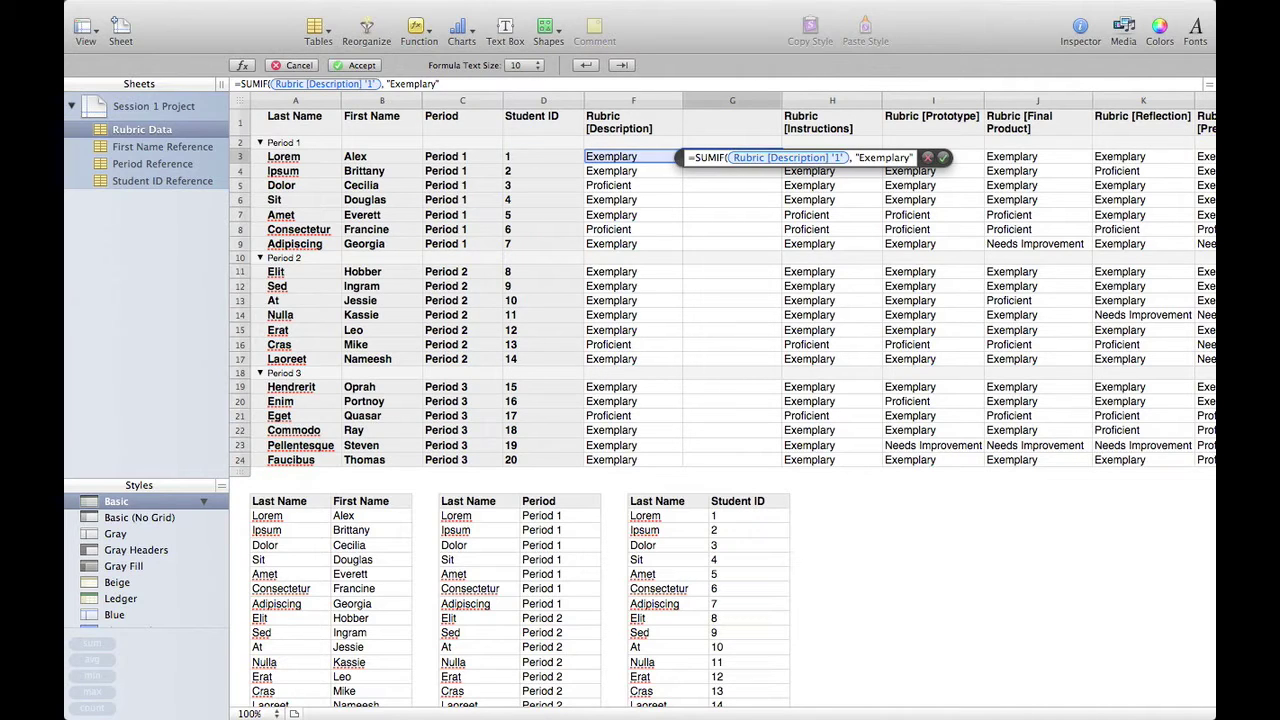
pyautogui.write(',')
pyautogui.write('20')
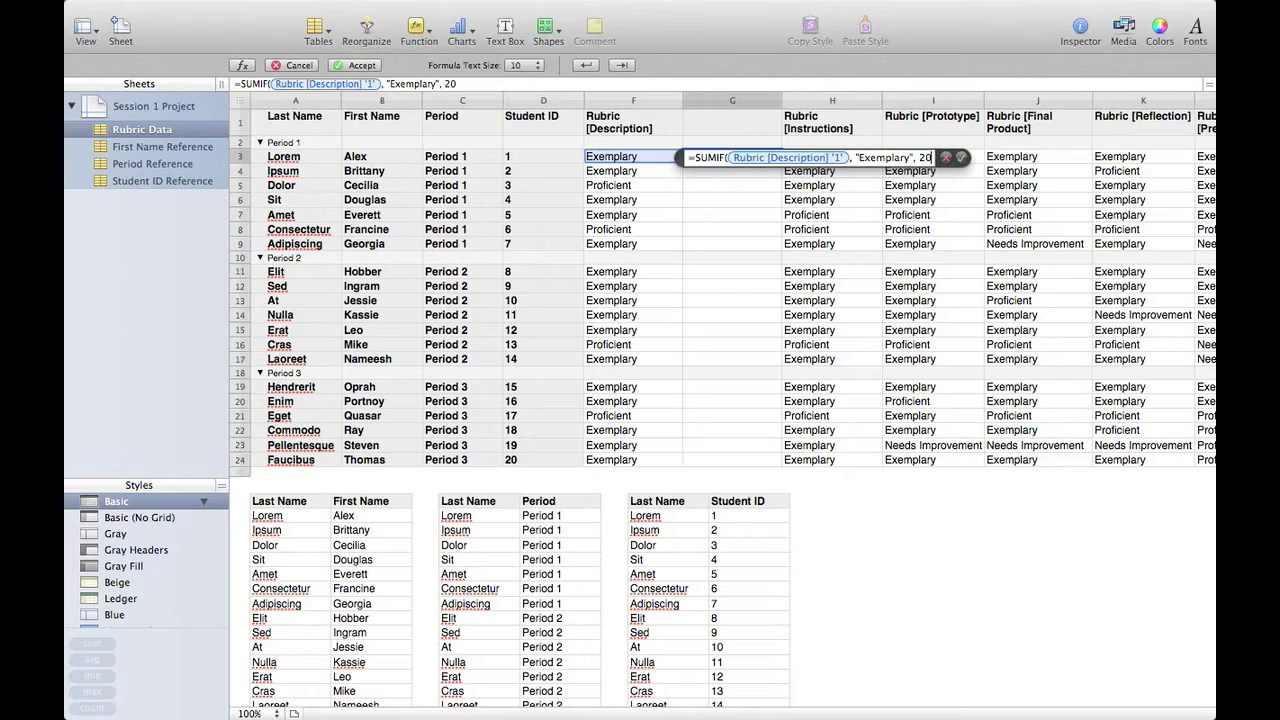
pyautogui.write(')')
pyautogui.press('Return')
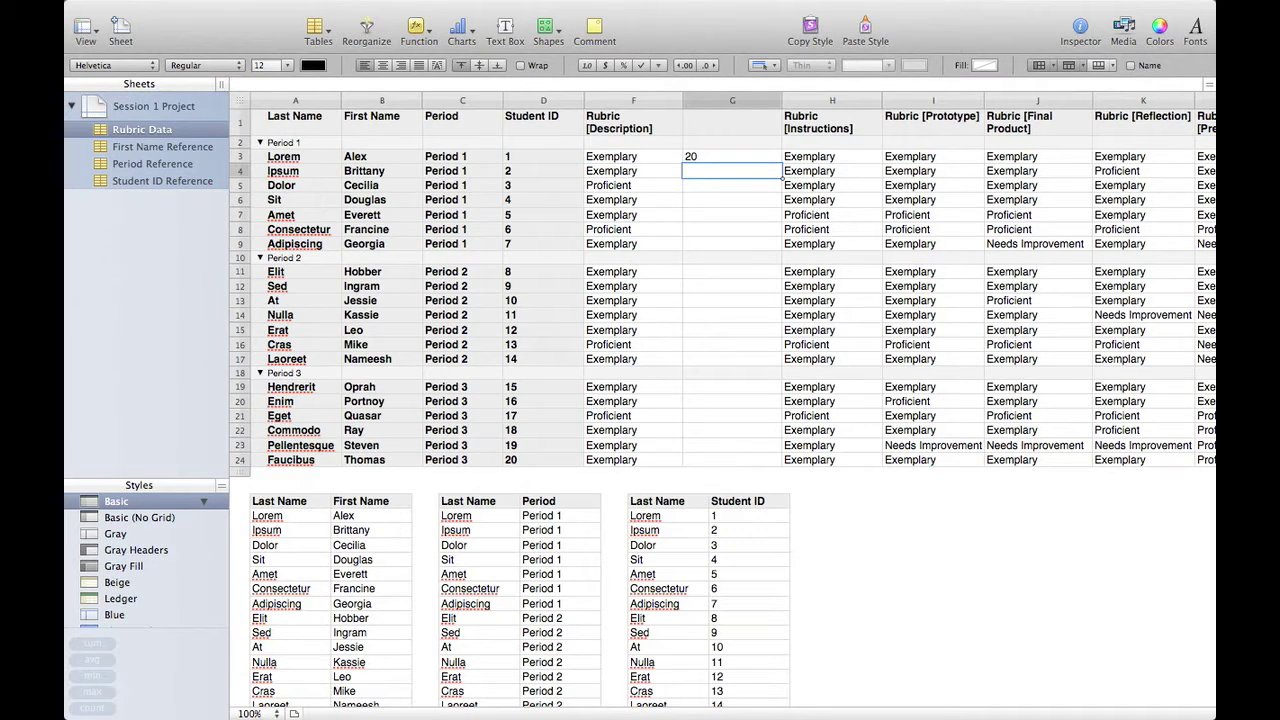
# Step: Set the Rubric [Description] rating in F3 to Proficient to test the formula
pyautogui.click(655, 157)
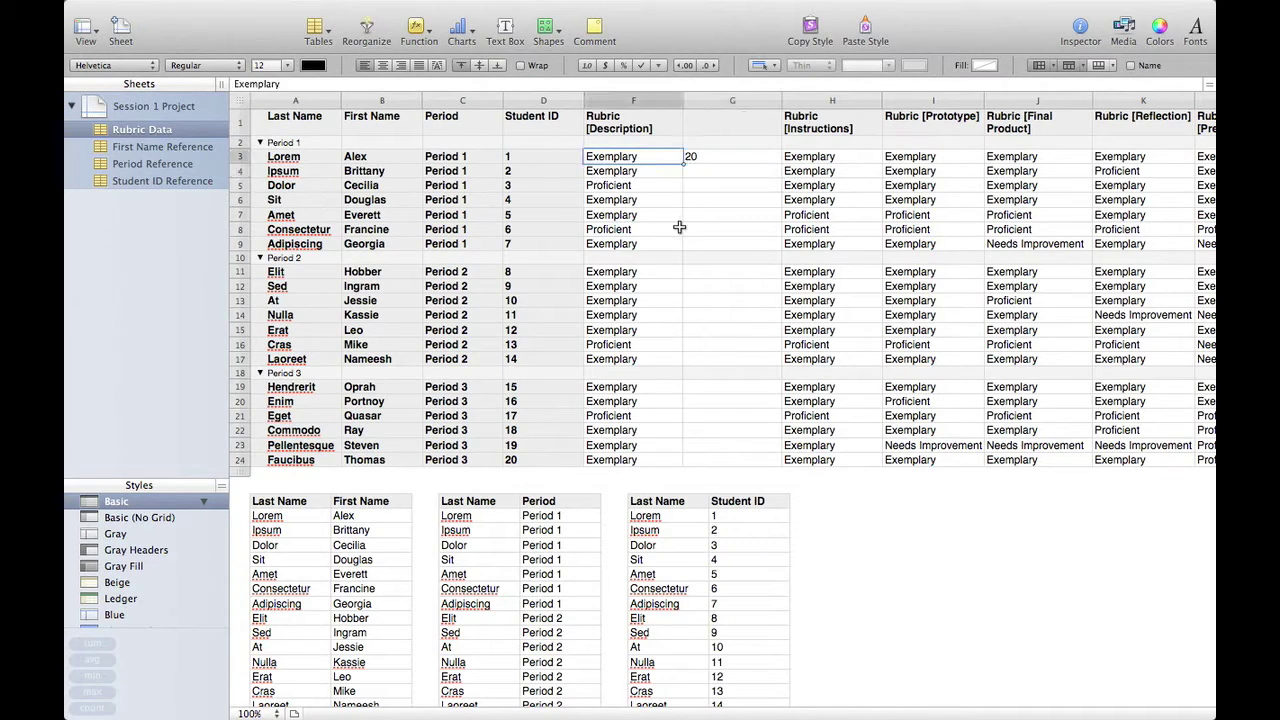
pyautogui.write('Proficient')
pyautogui.press('Return')
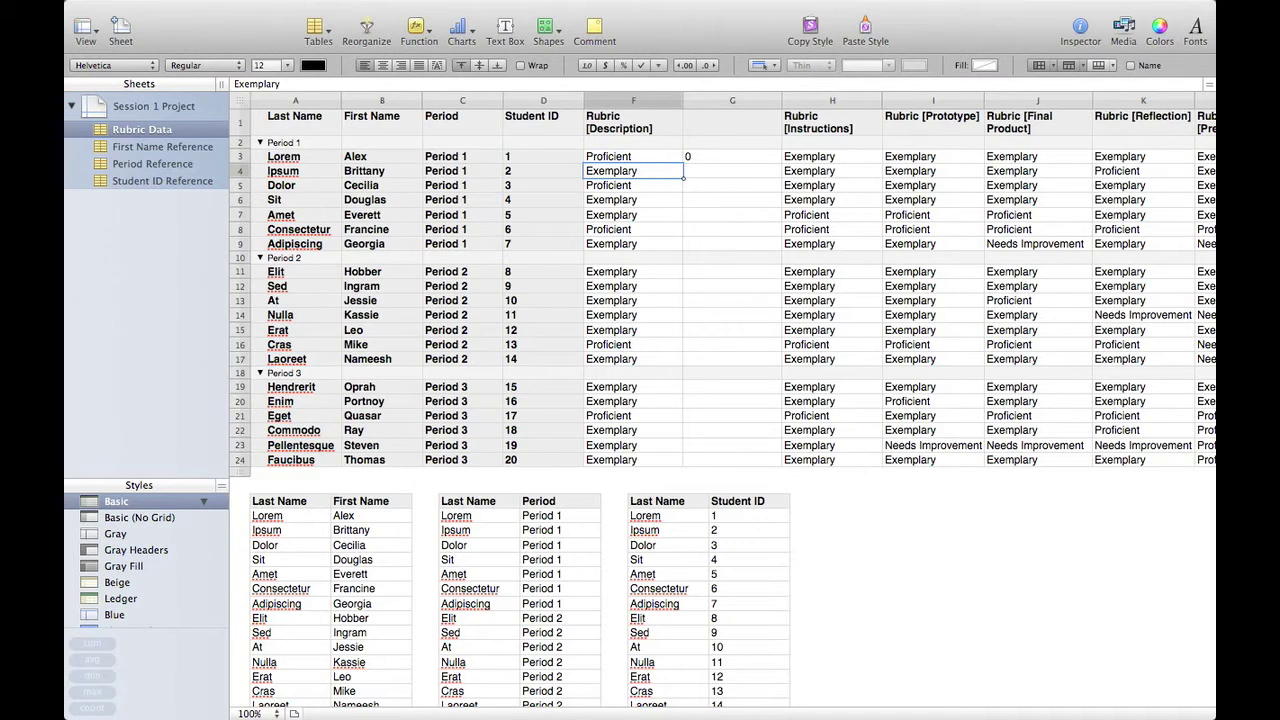
# Step: Restore the rating in F3 to Exemplary
pyautogui.click(633, 156)
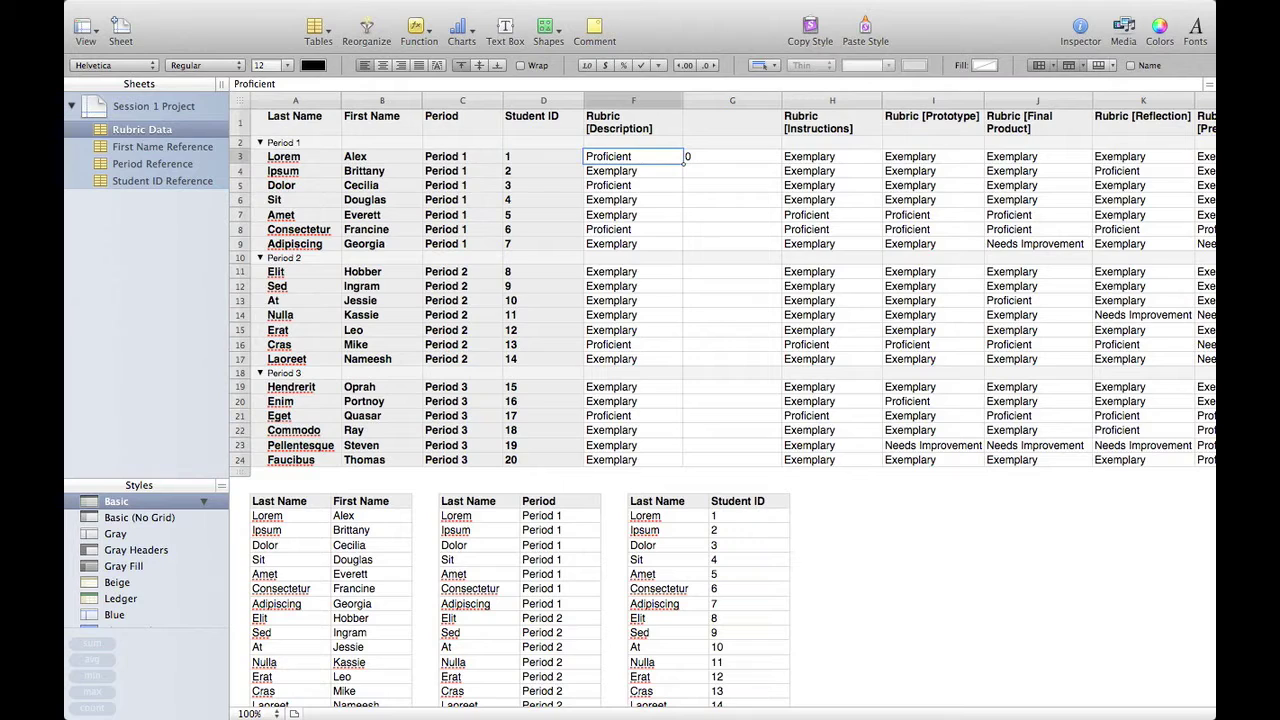
pyautogui.write('Exemplre')
pyautogui.press('Return')
pyautogui.click(633, 156)
pyautogui.write('Exemplary')
pyautogui.press('Return')
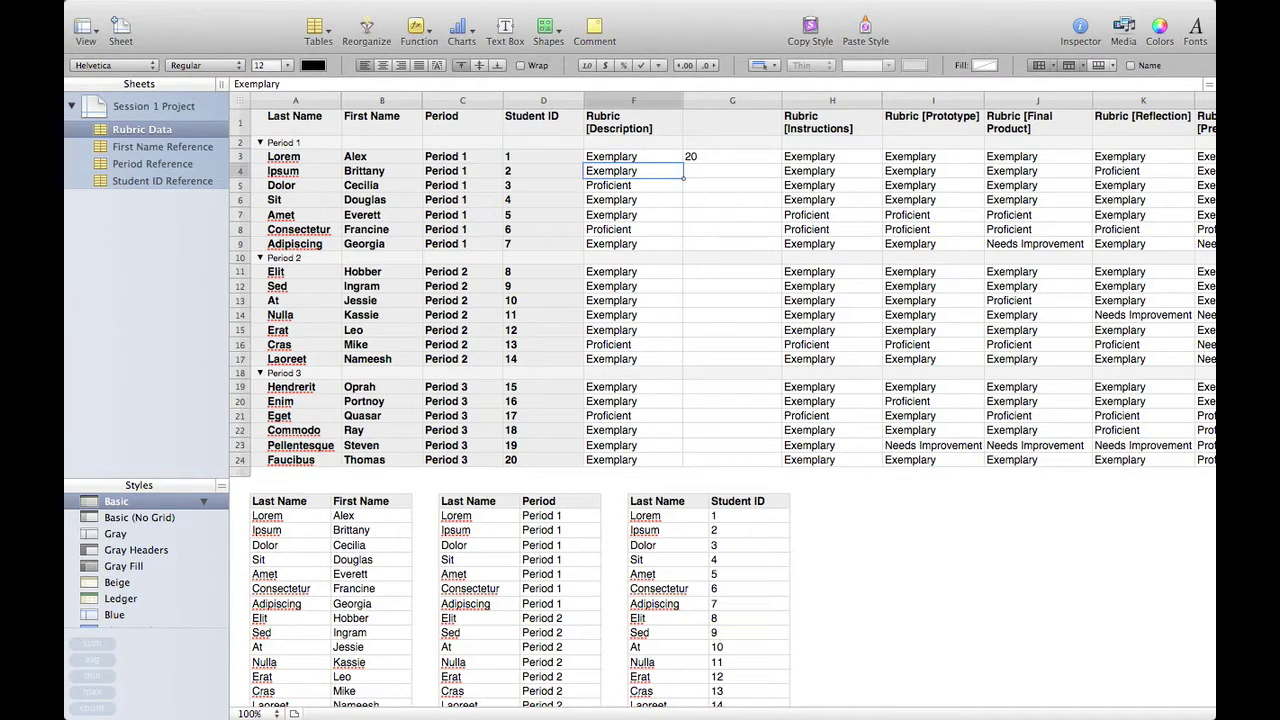
# Step: Insert two more empty columns directly after column G, which holds the Exemplary formula
pyautogui.click(742, 157)
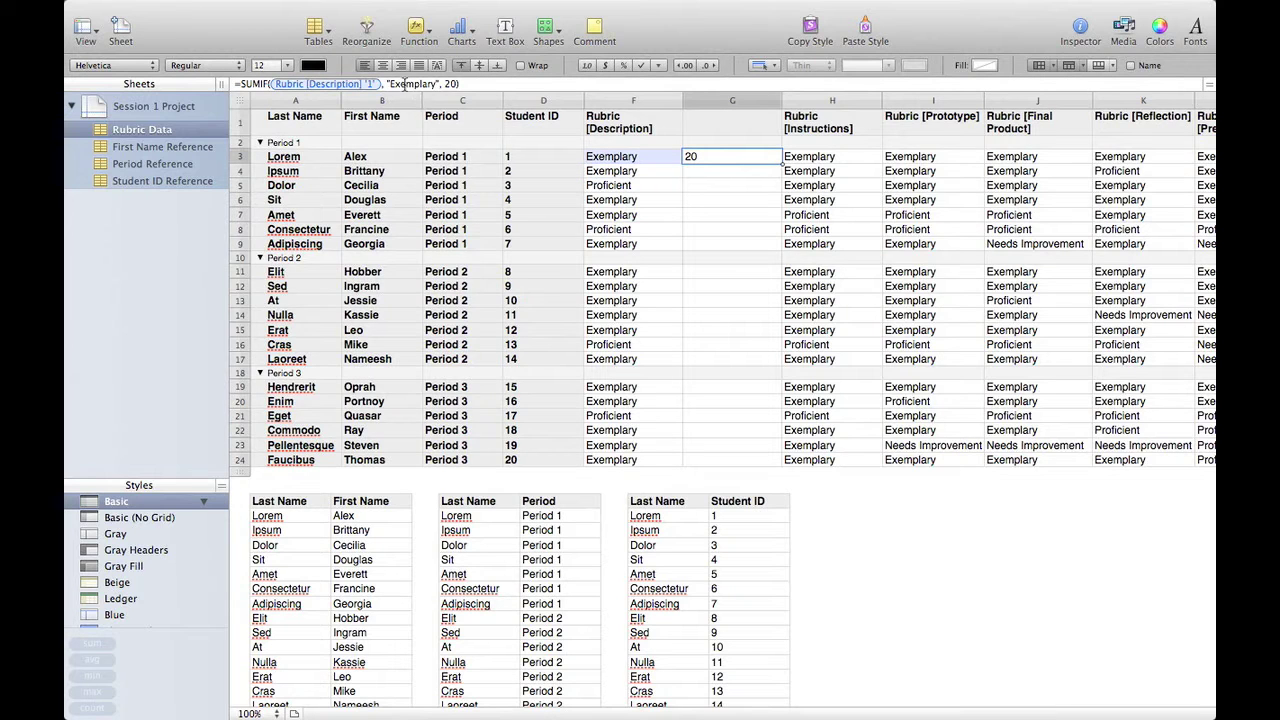
pyautogui.doubleClick(408, 84)
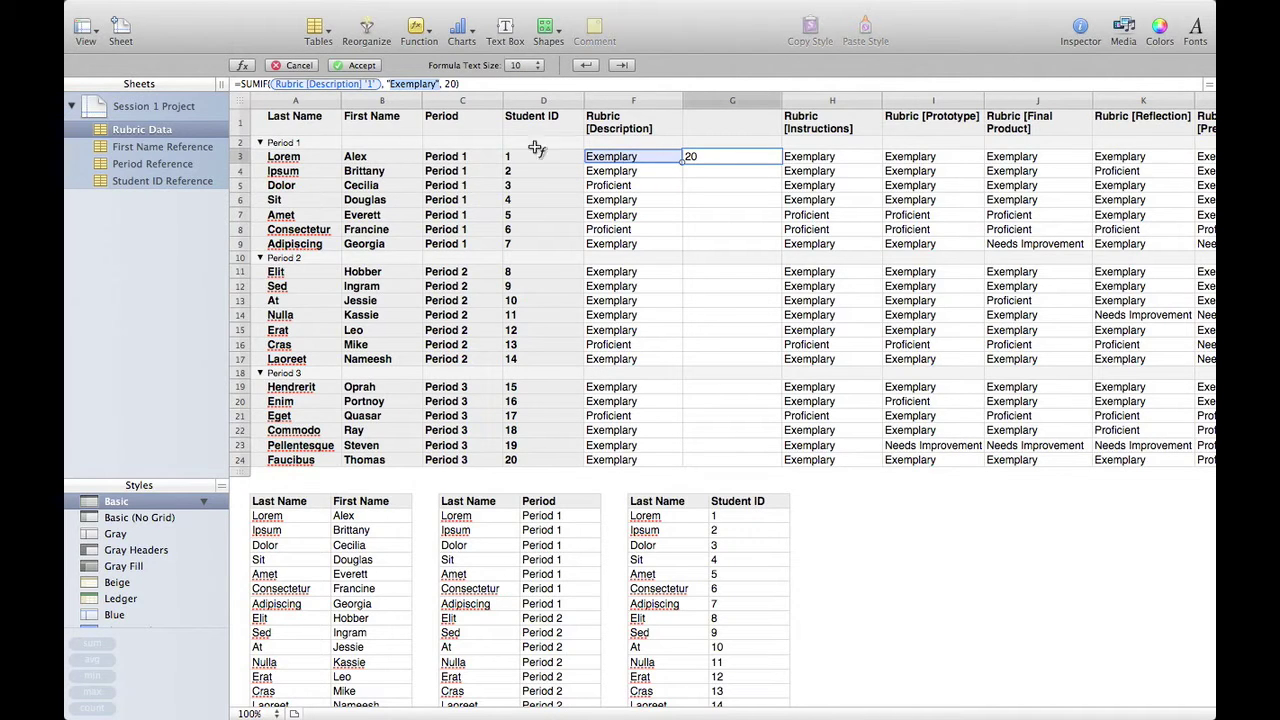
pyautogui.press('Return')
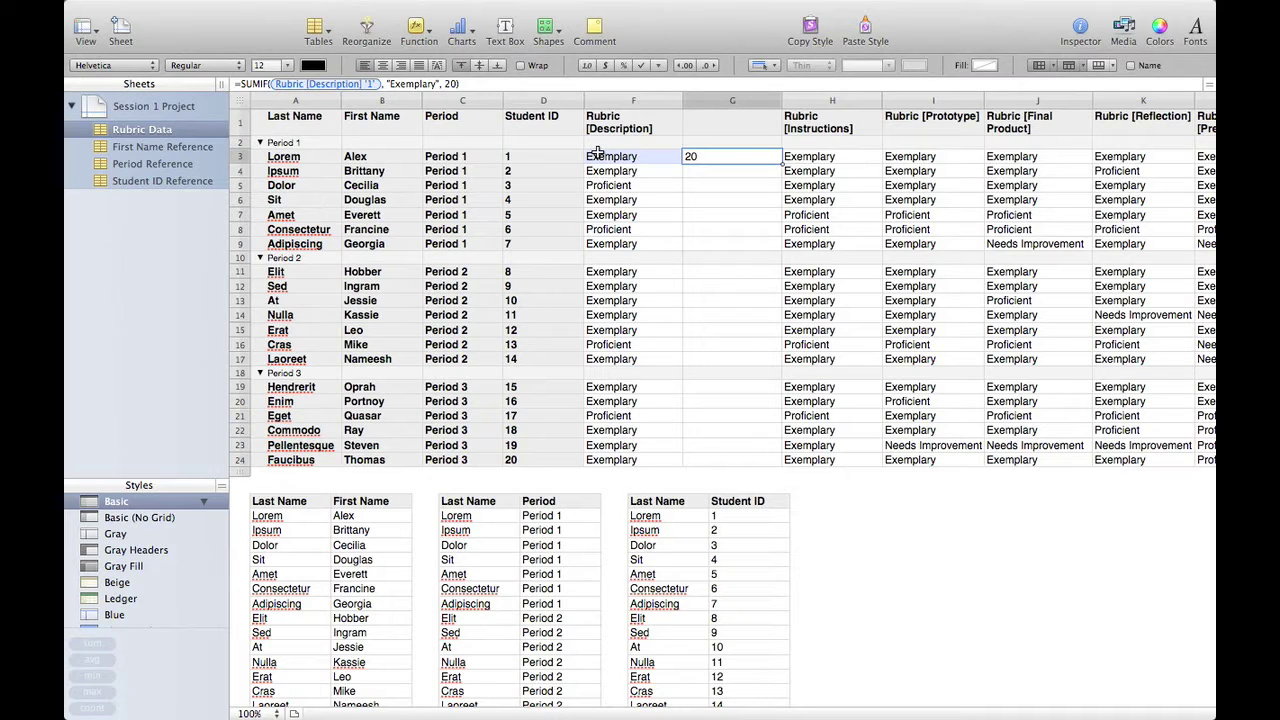
pyautogui.hotkey('alt', 'Right')
pyautogui.hotkey('alt', 'Right')
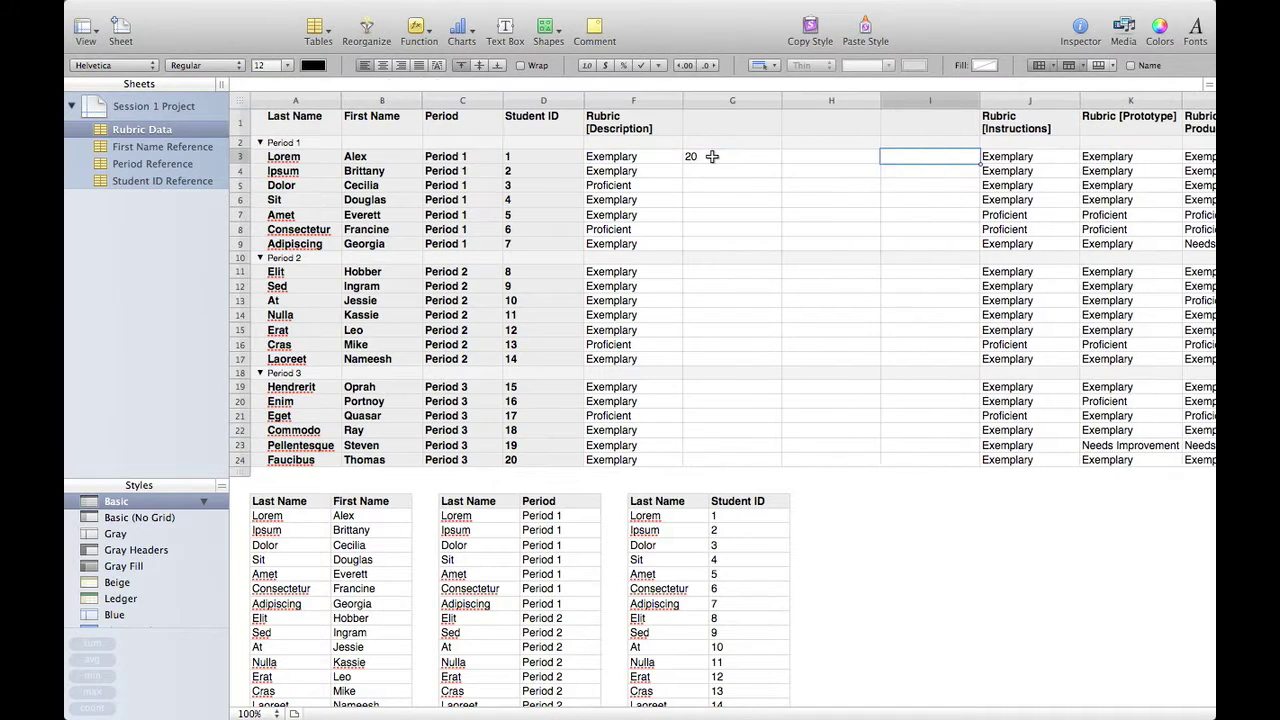
# Step: Enter a SUMIF formula in H3 that returns 15 when the rating in F3 is "Proficient"
pyautogui.click(800, 155)
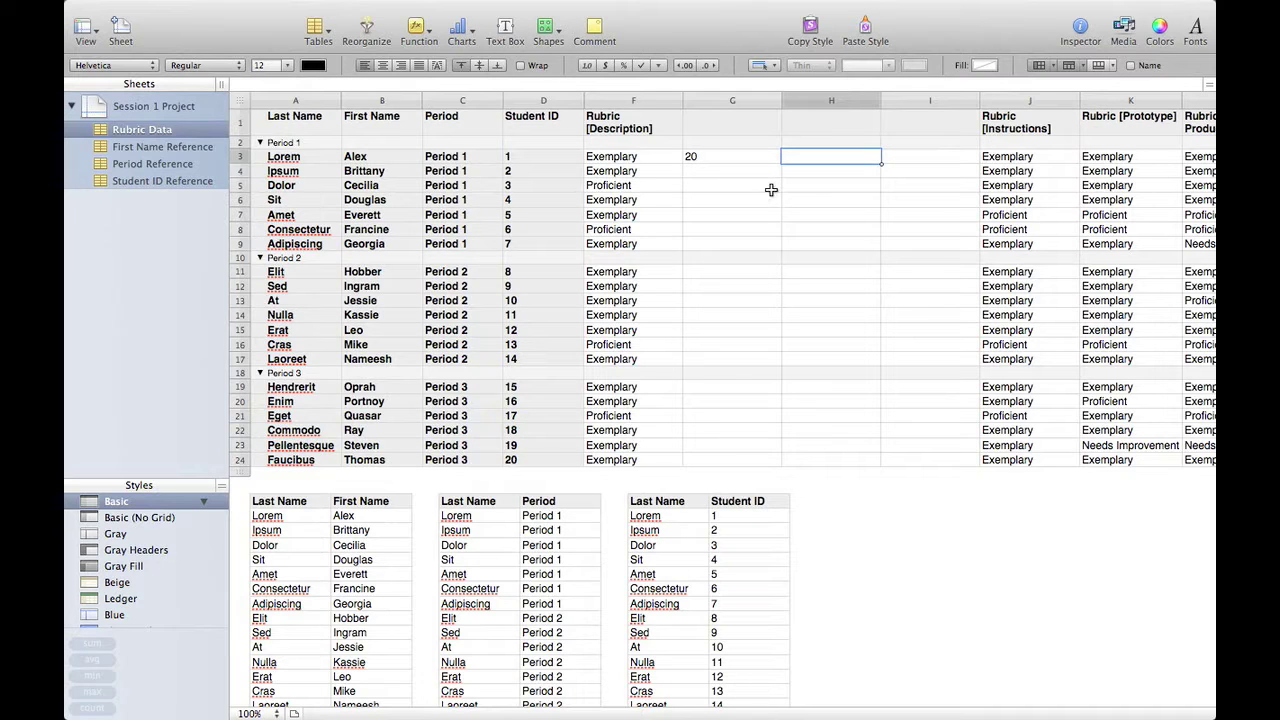
pyautogui.write('=')
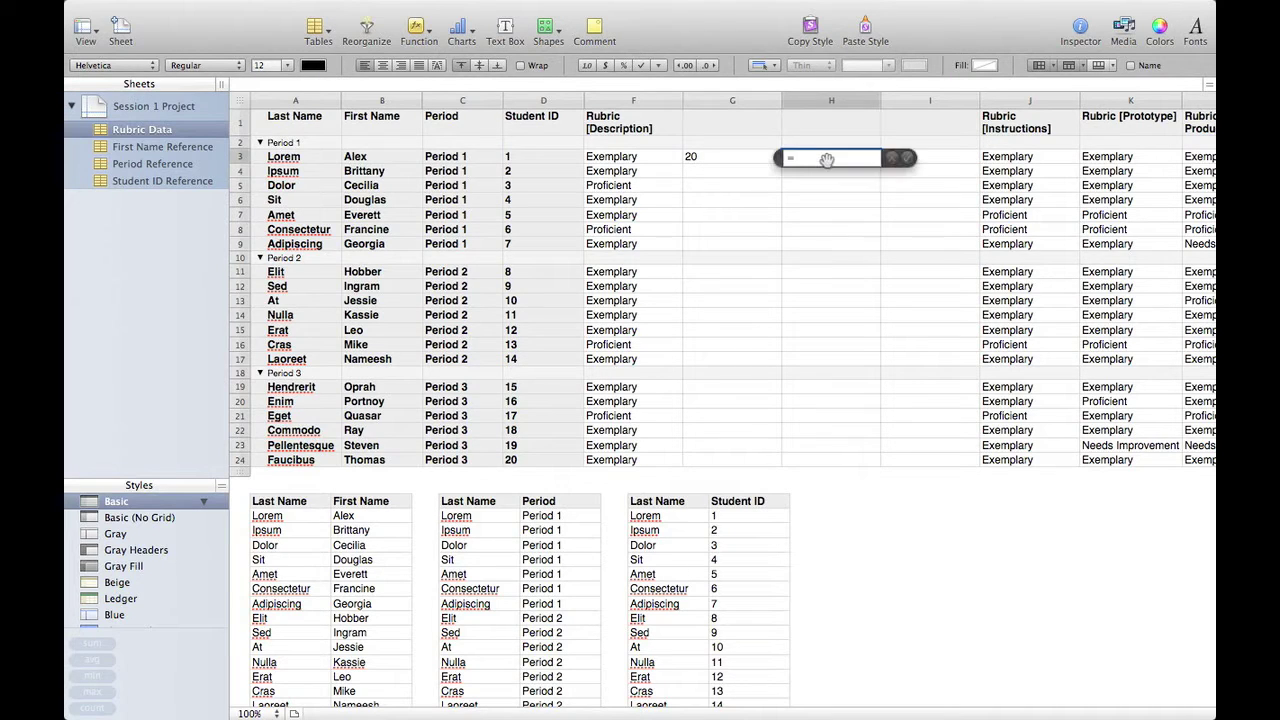
pyautogui.write('SUMIF(')
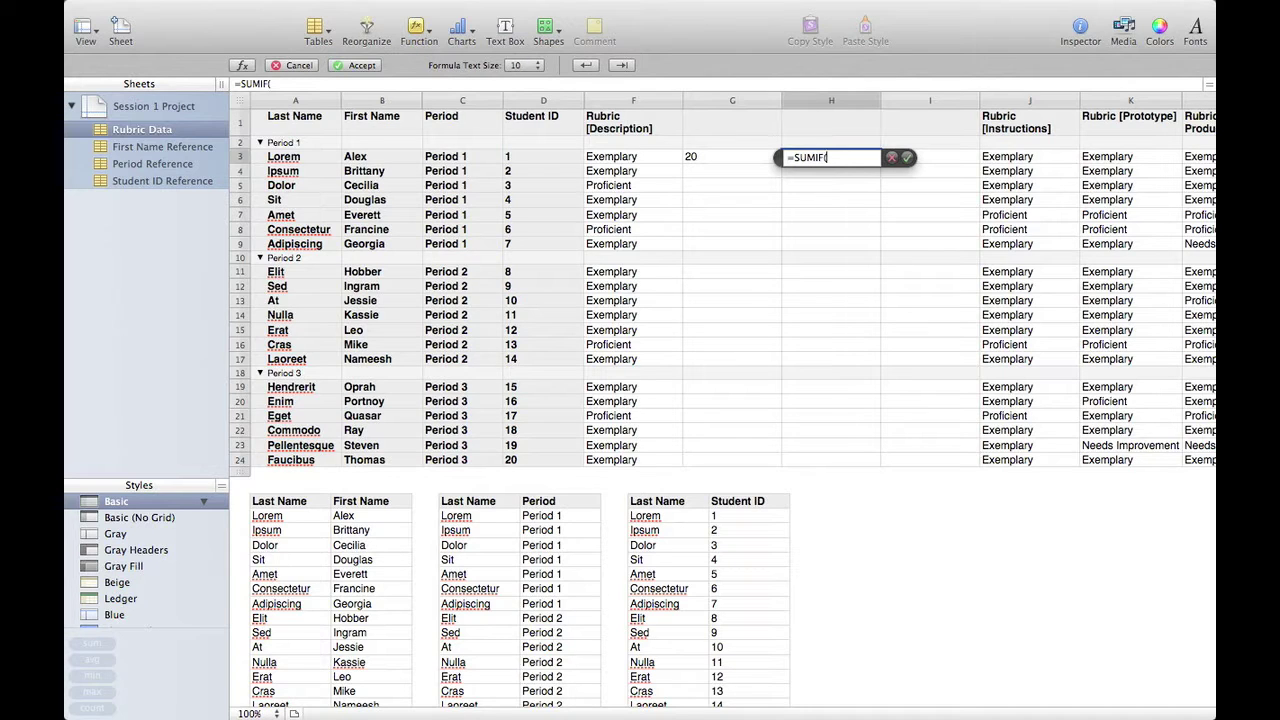
pyautogui.click(650, 158)
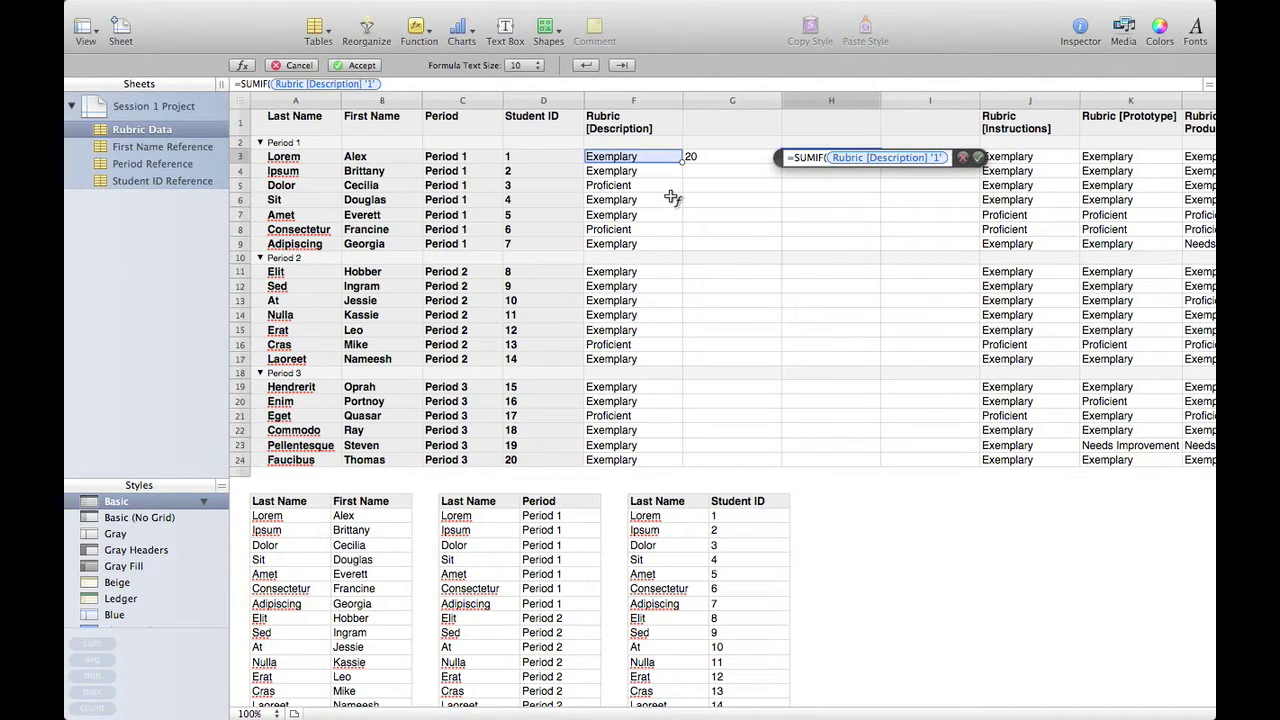
pyautogui.write(', "Proficient"')
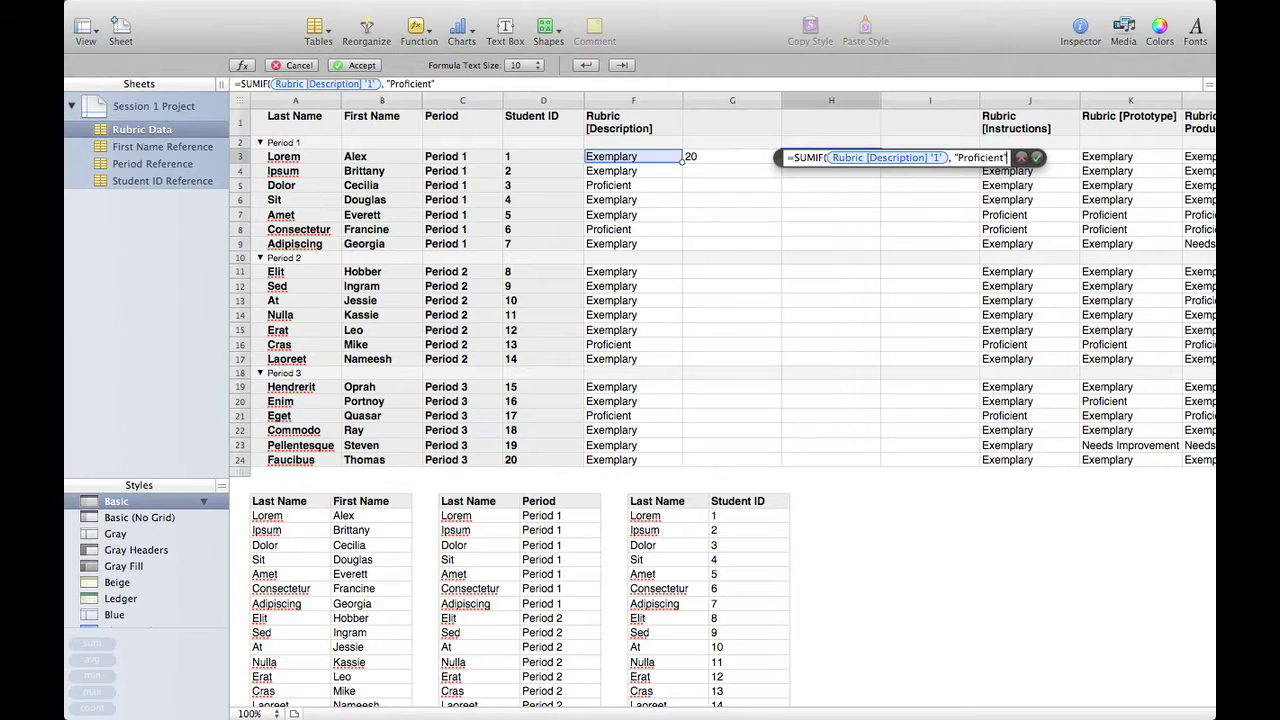
pyautogui.write(', 15)')
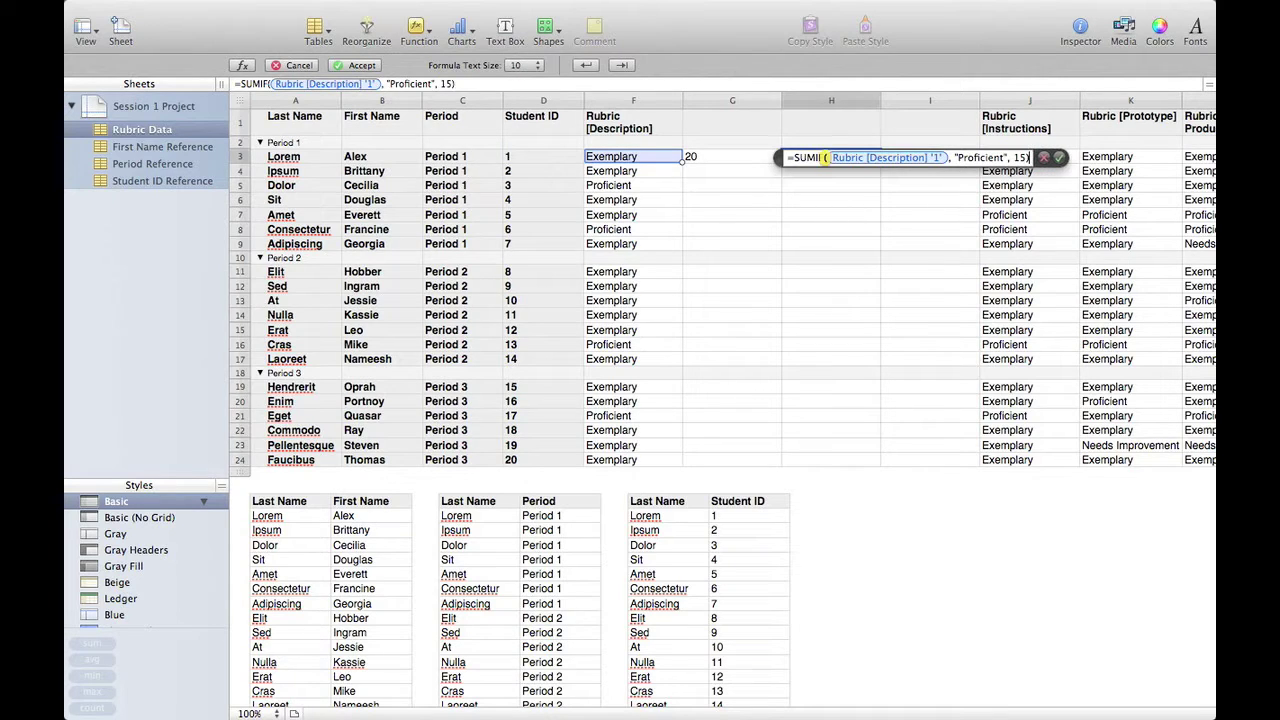
pyautogui.press('Return')
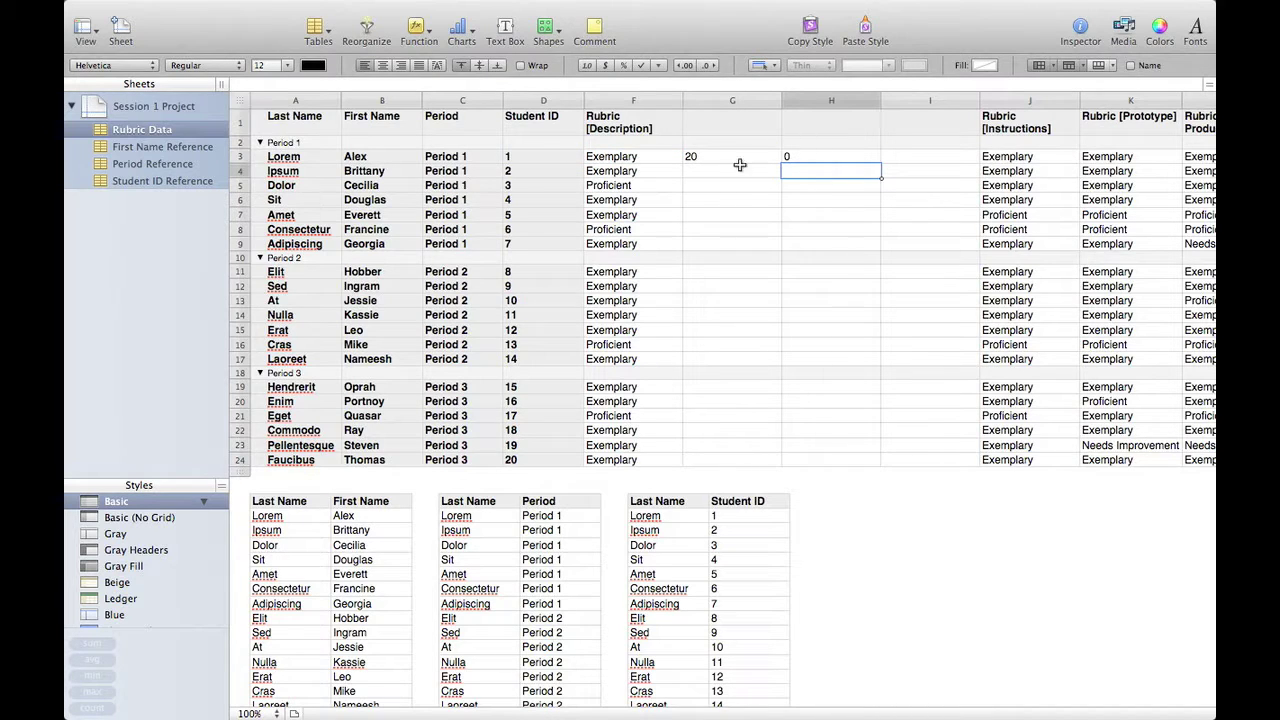
# Step: Change the rating in F3 to Proficient to test both SUMIF formulas
pyautogui.click(655, 158)
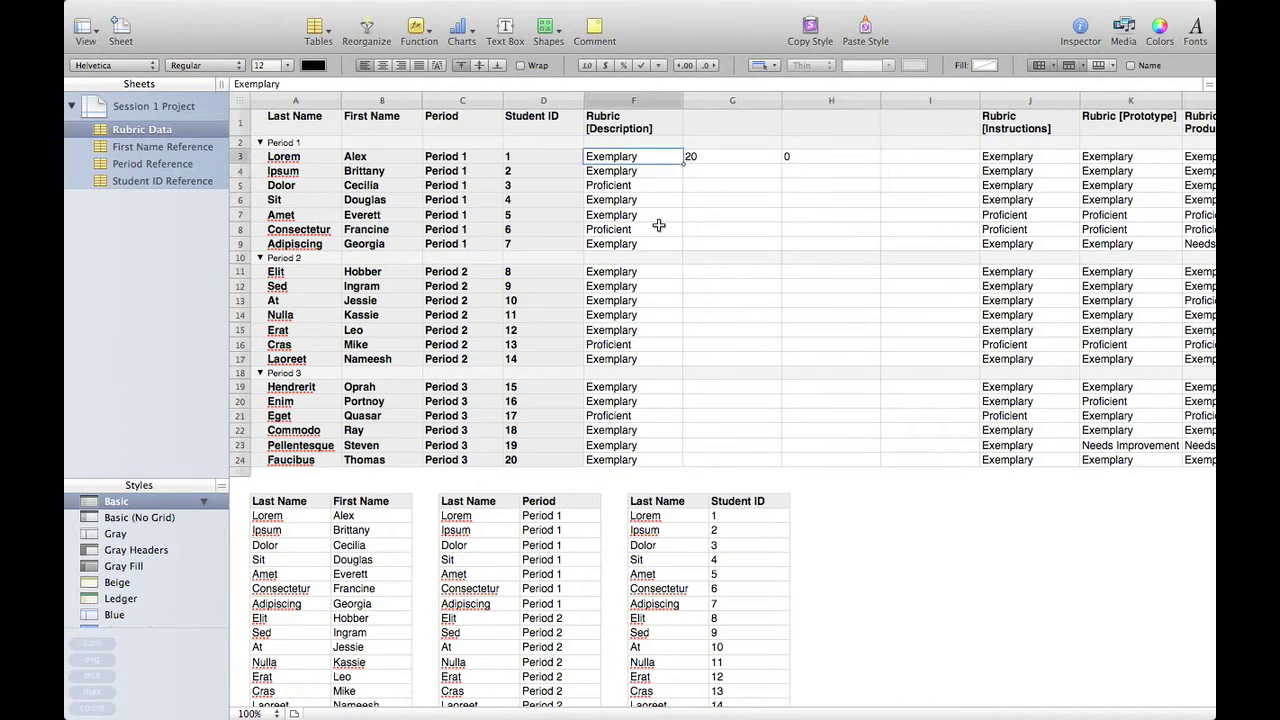
pyautogui.write('Proficien')
pyautogui.press('Return')
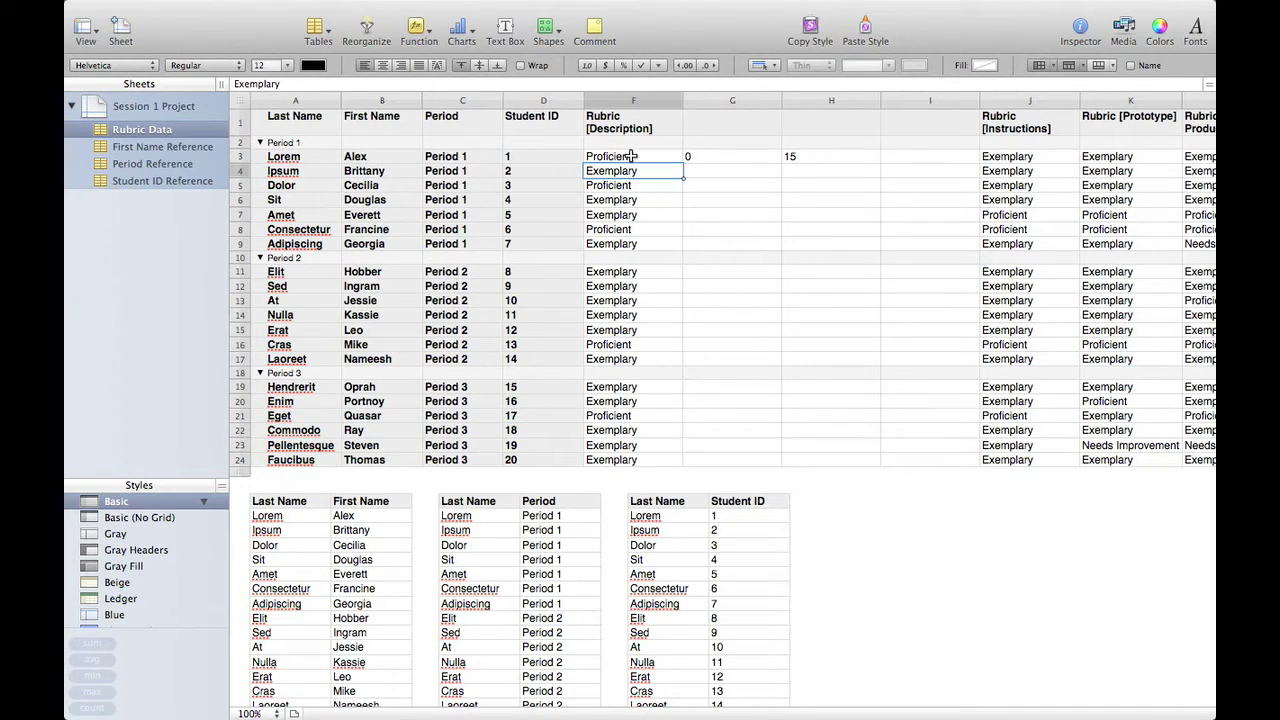
# Step: Enter a SUMIF formula in I3 that returns 10 when the rating in F3 is "Needs Improvement"
pyautogui.click(900, 156)
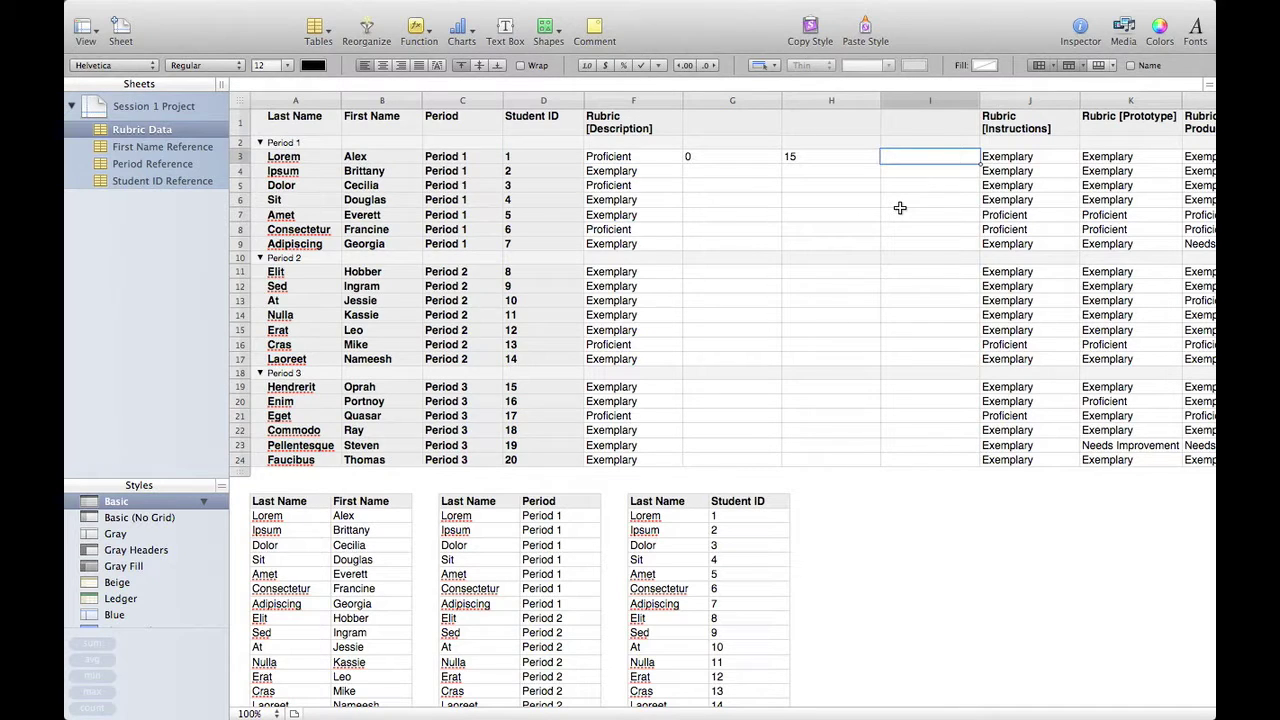
pyautogui.write('=SUMIF(')
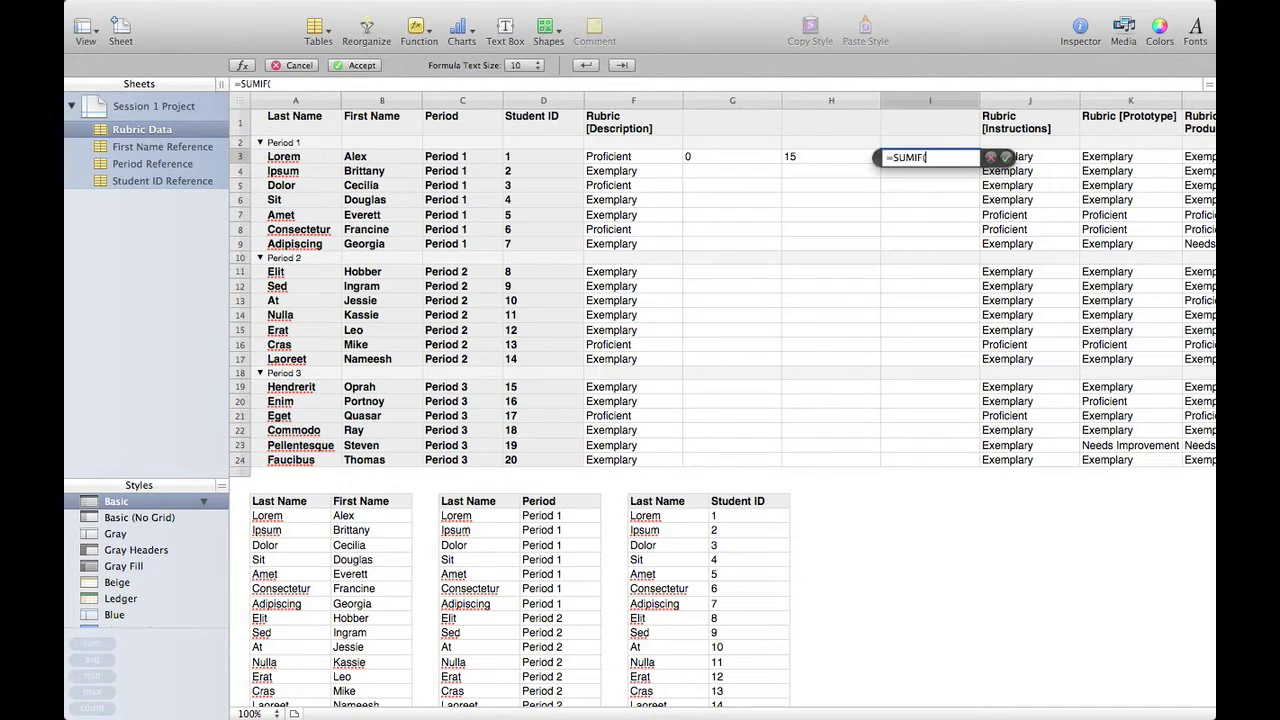
pyautogui.click(632, 157)
pyautogui.write(', ')
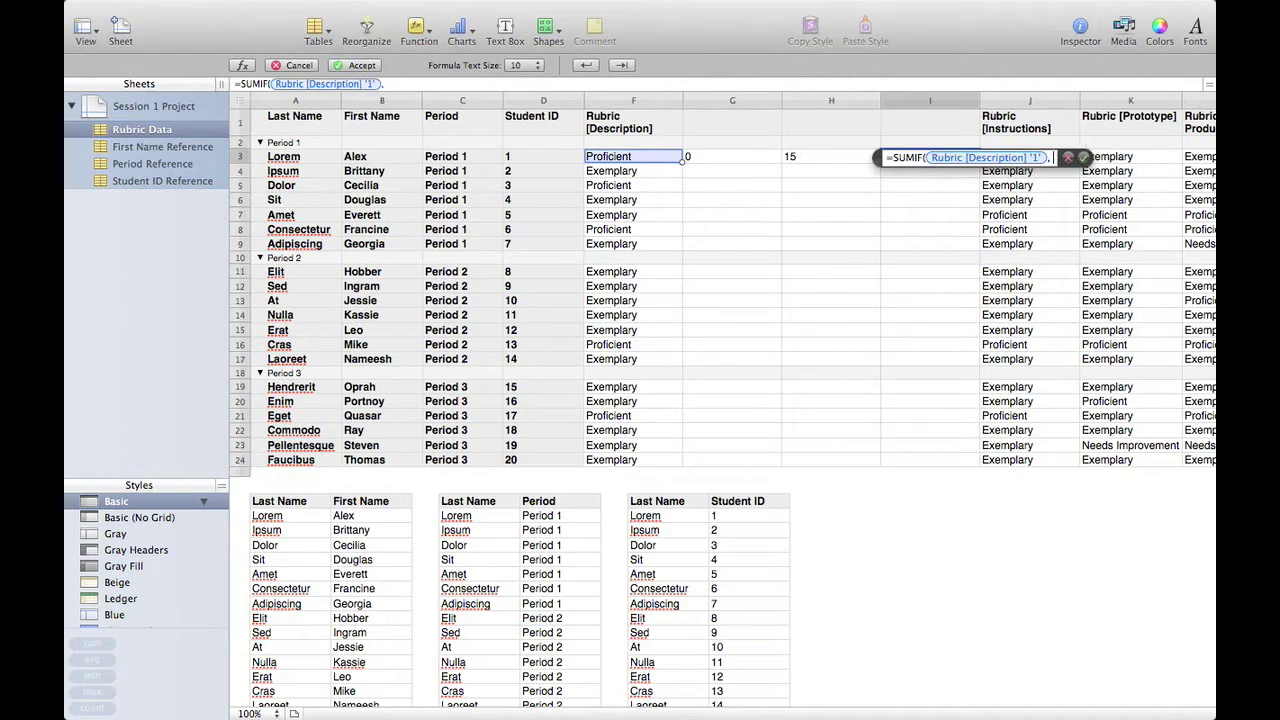
pyautogui.write('"Needs Im')
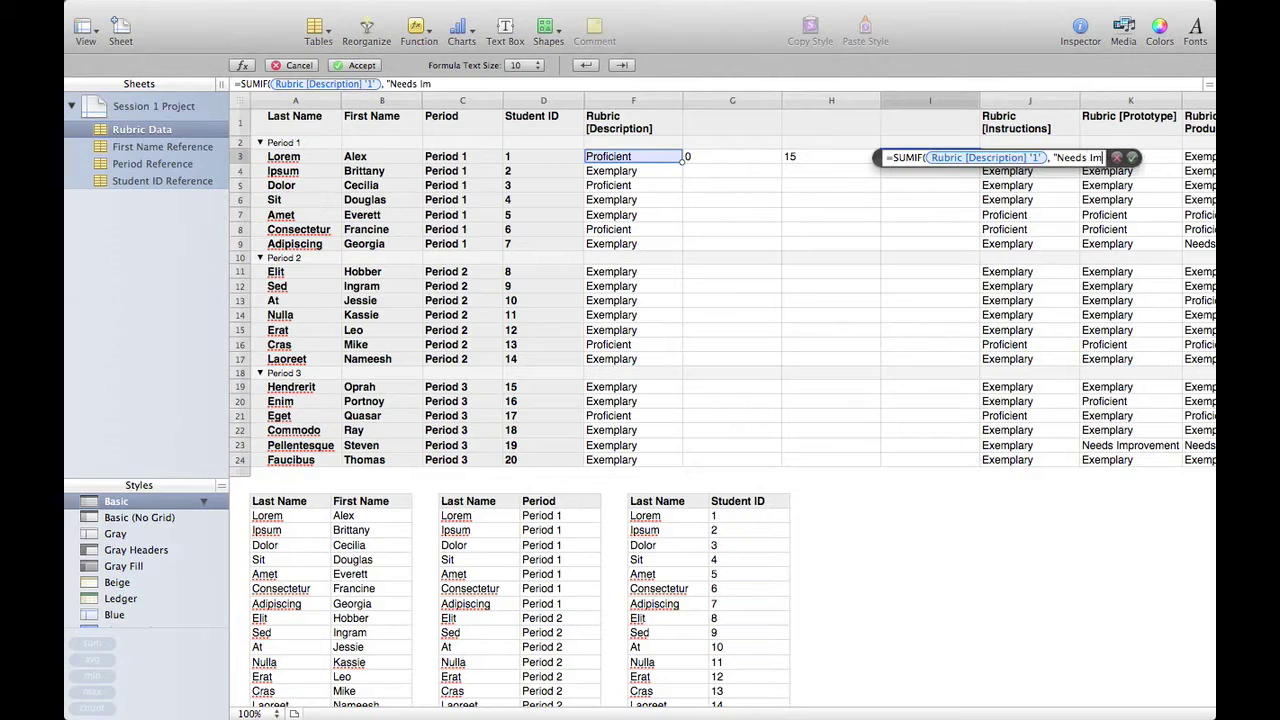
pyautogui.write('provement", ')
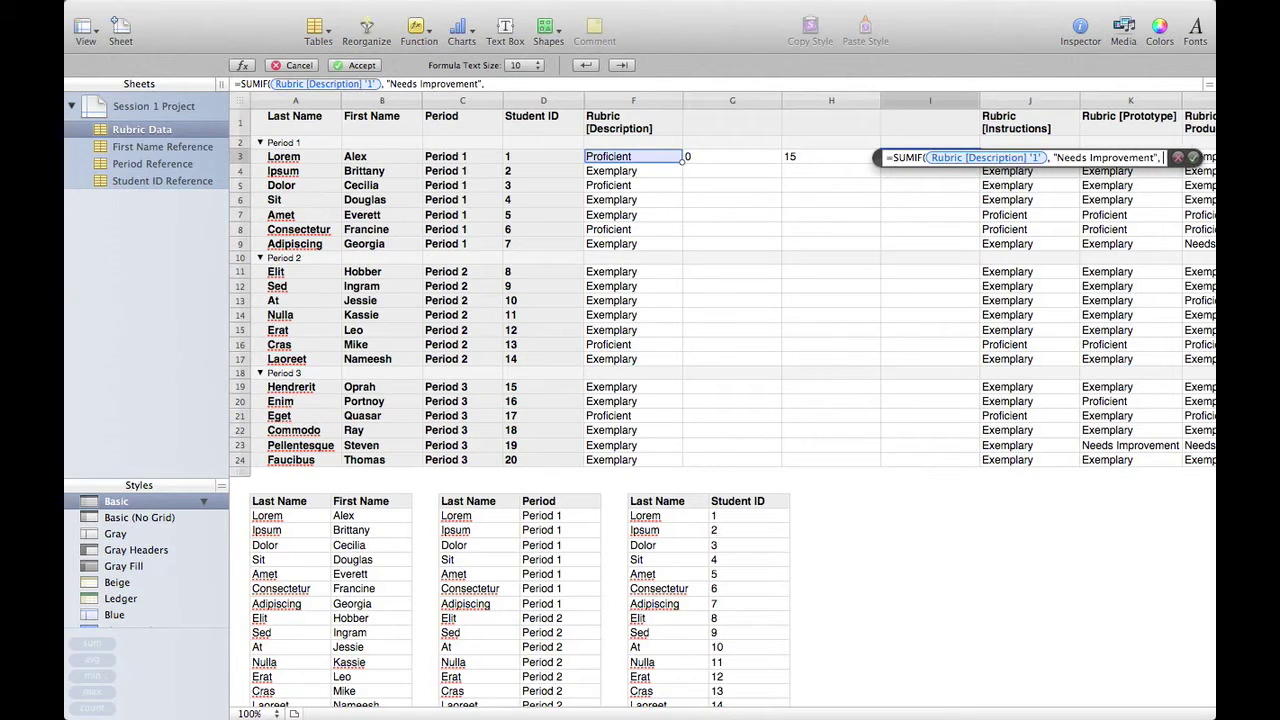
pyautogui.write('10')
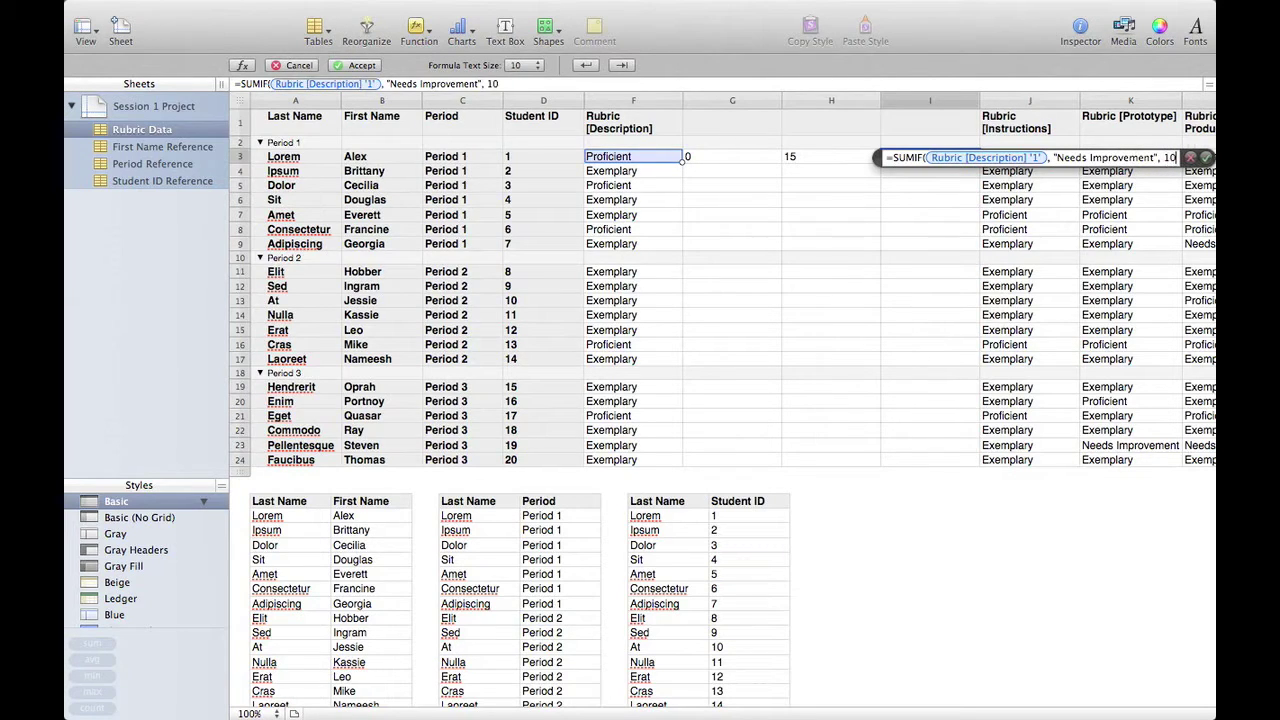
pyautogui.write(')')
pyautogui.press('Return')
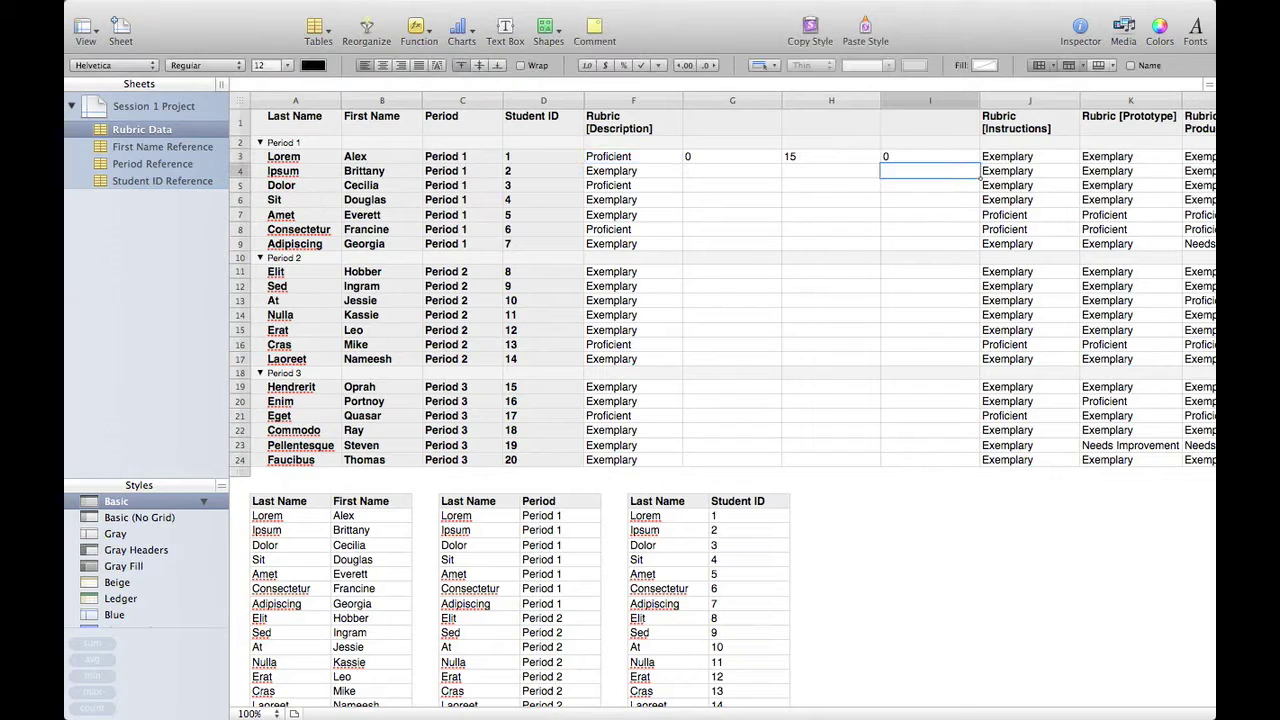
# Step: Set the rating in F3 back to Exemplary to check the three score formulas
pyautogui.click(637, 157)
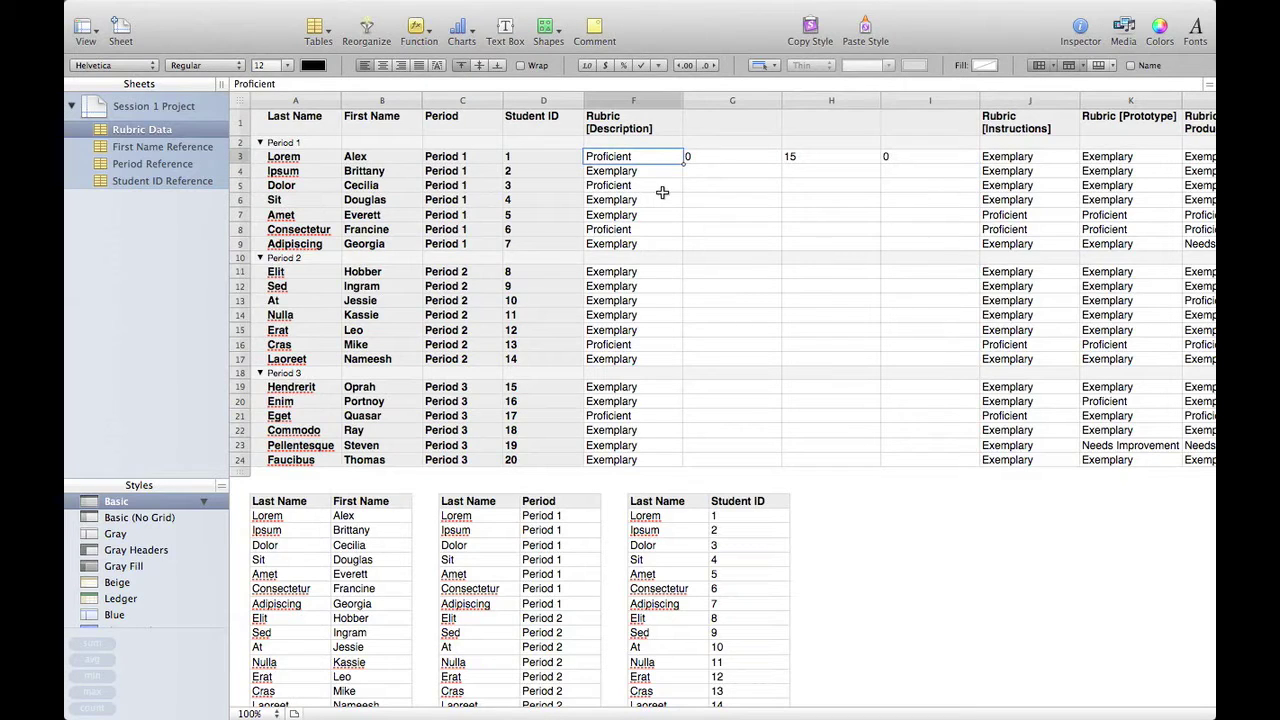
pyautogui.write('E')
pyautogui.press('Return')
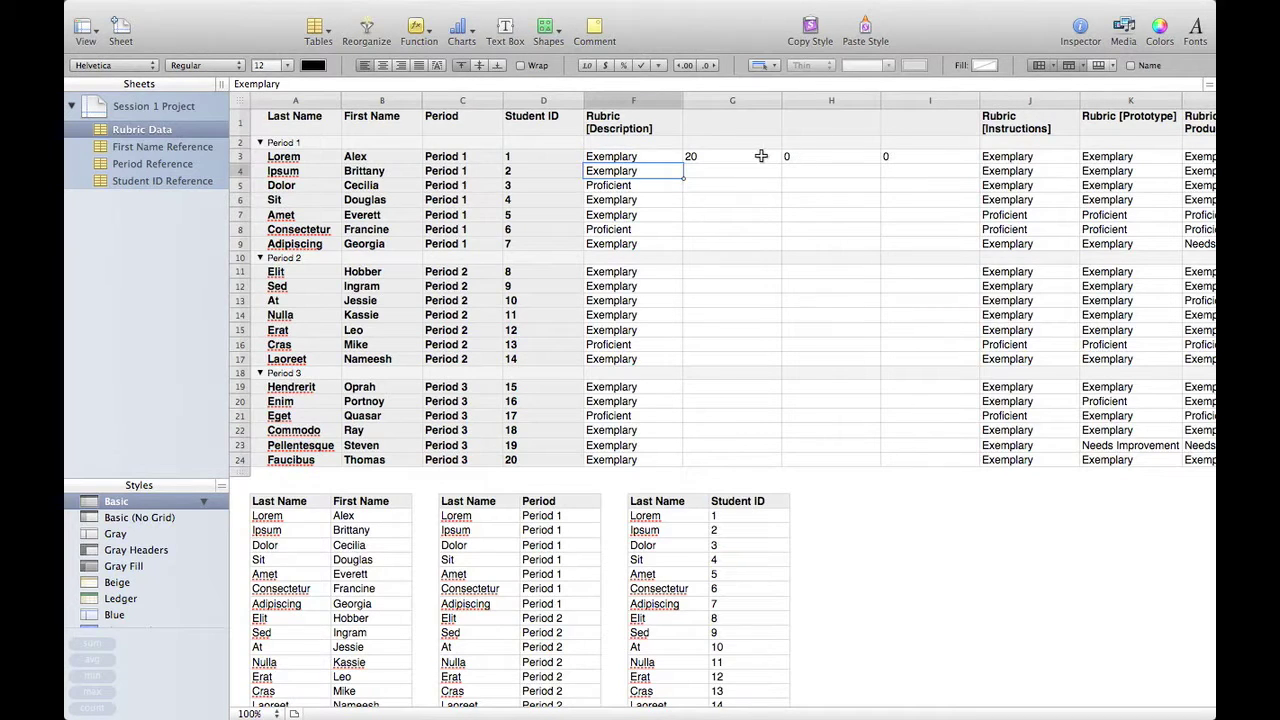
pyautogui.moveTo(762, 157); pyautogui.dragTo(928, 157)
pyautogui.click(611, 156)
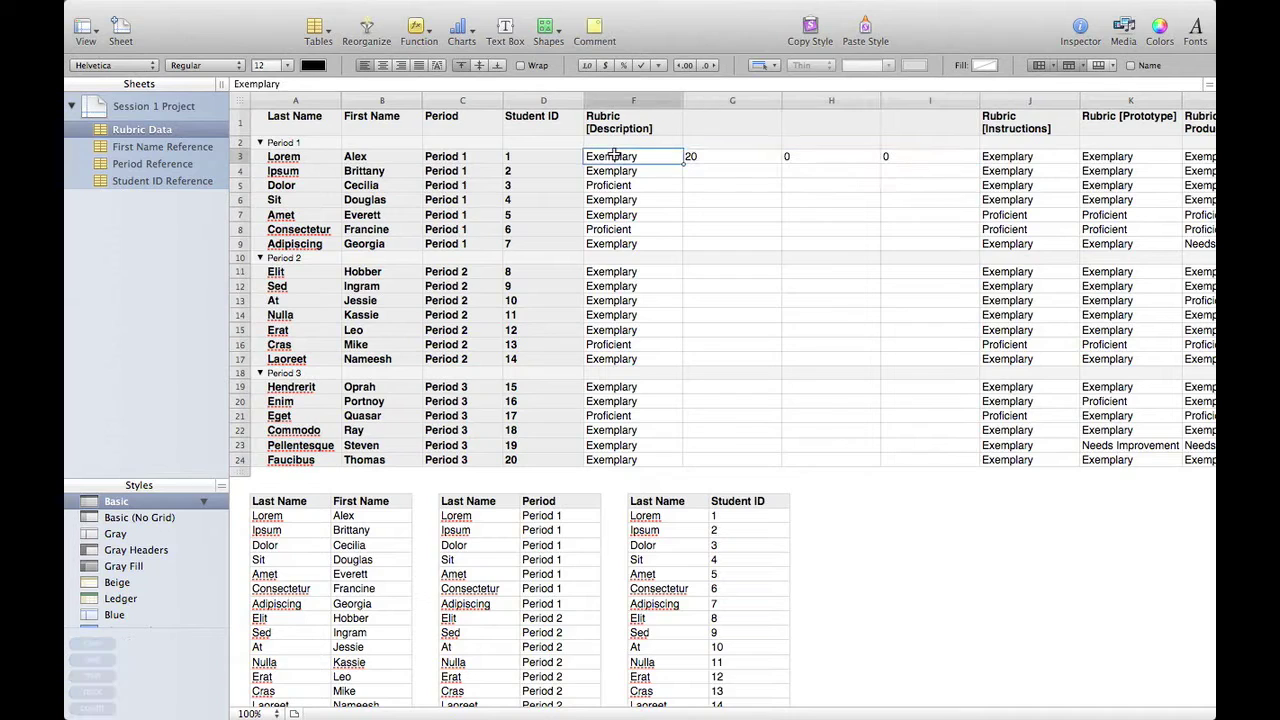
# Step: Change the rating in F3 to Proficient and check the scores across G3 to I3
pyautogui.write('Proficient')
pyautogui.press('Return')
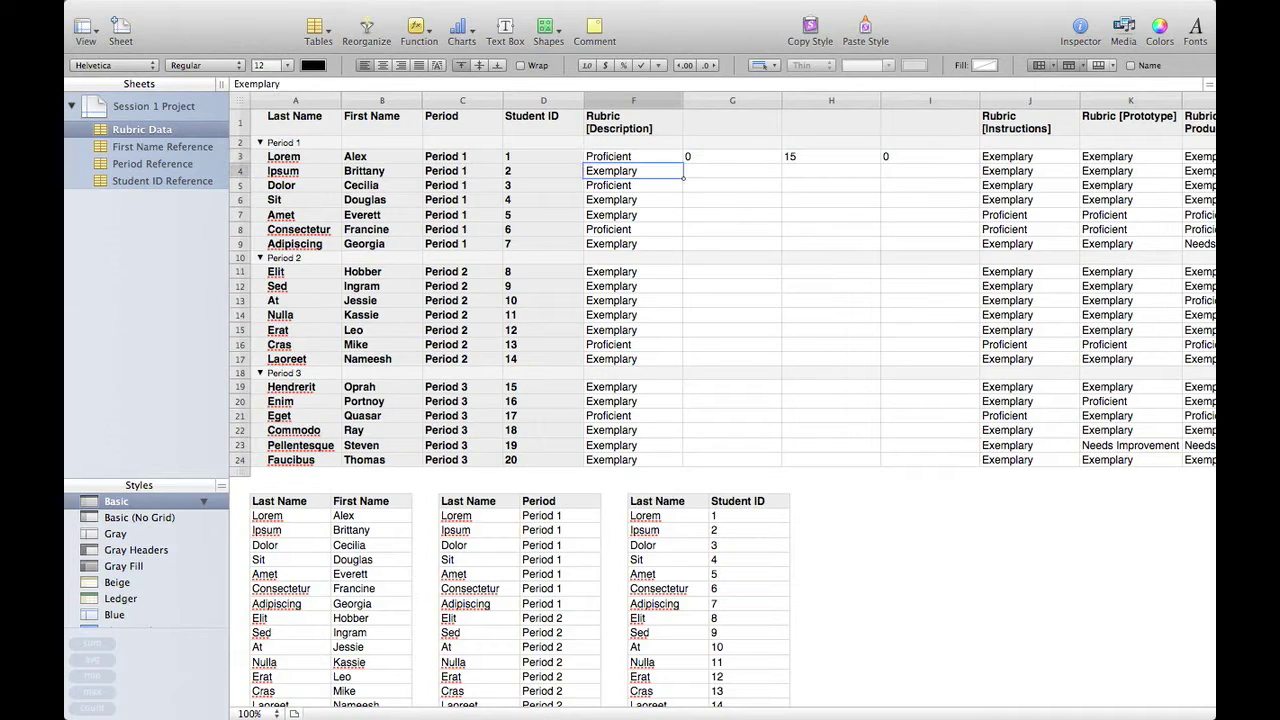
pyautogui.moveTo(720, 155); pyautogui.dragTo(800, 157)
pyautogui.moveTo(903, 160); pyautogui.dragTo(743, 160)
# Step: Change the rating in F3 to Needs Improvement to test the three score formulas beside it
pyautogui.click(633, 156)
pyautogui.write('Needs I')
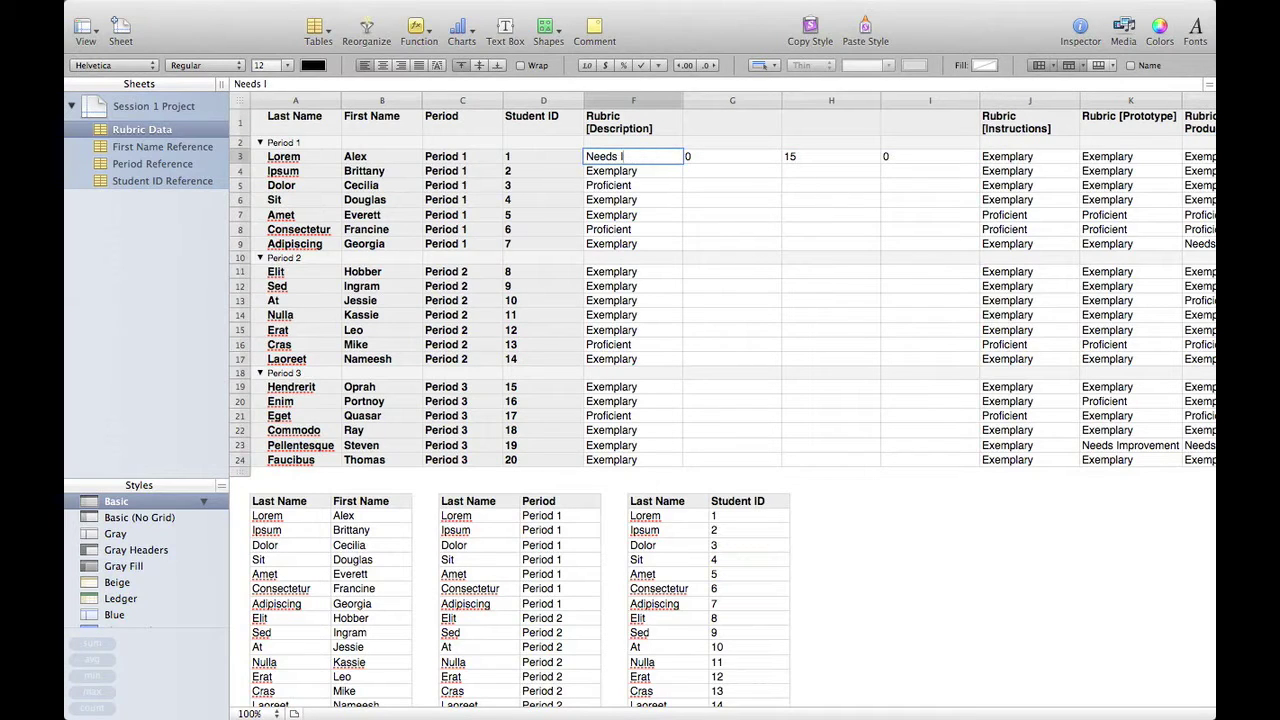
pyautogui.write('Mprovement')
pyautogui.press('Return')
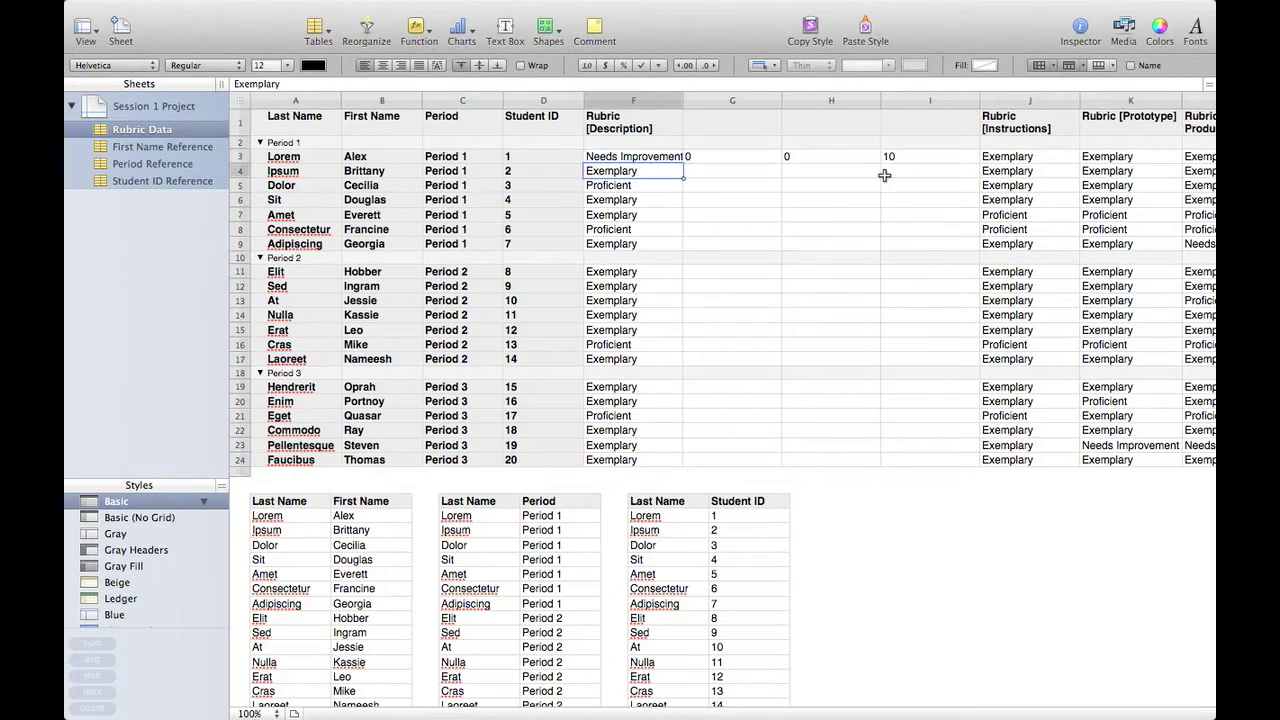
pyautogui.moveTo(729, 157); pyautogui.dragTo(908, 157)
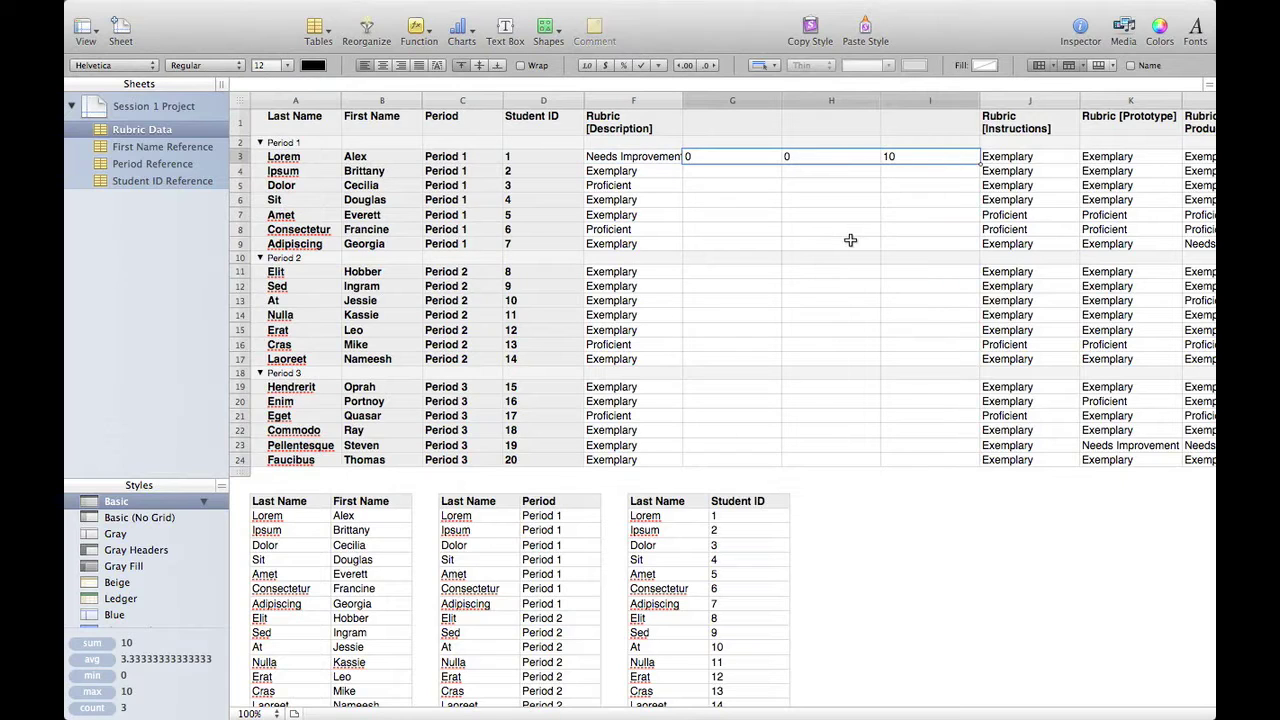
pyautogui.click(635, 157)
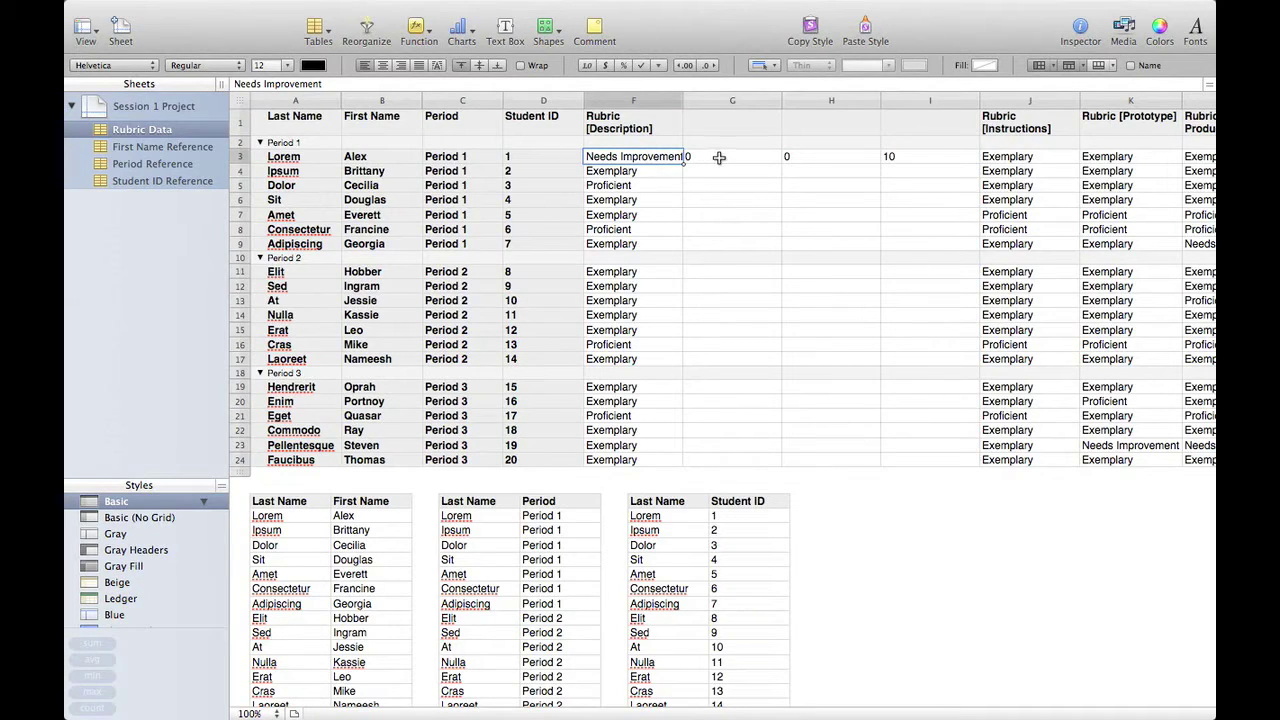
# Step: Insert three blank columns after the Rubric [Instructions] column
pyautogui.hscroll(5, 721, 160)
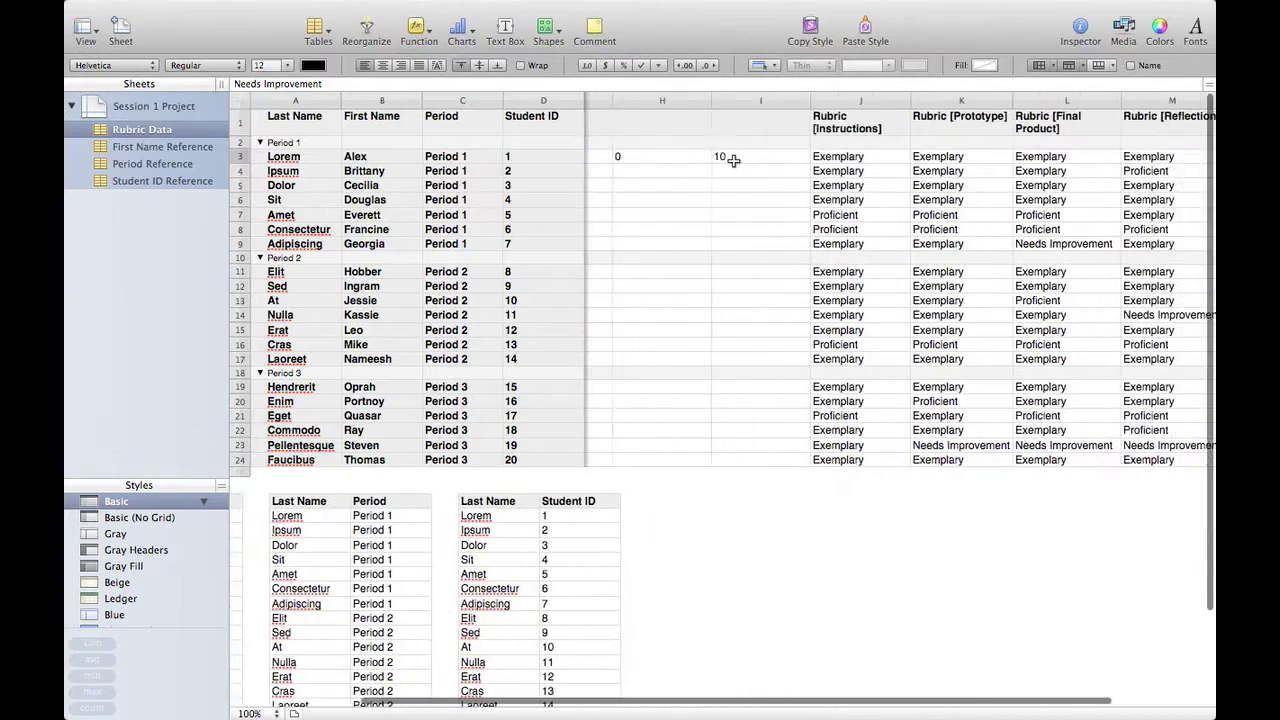
pyautogui.hscroll(-3, 724, 158)
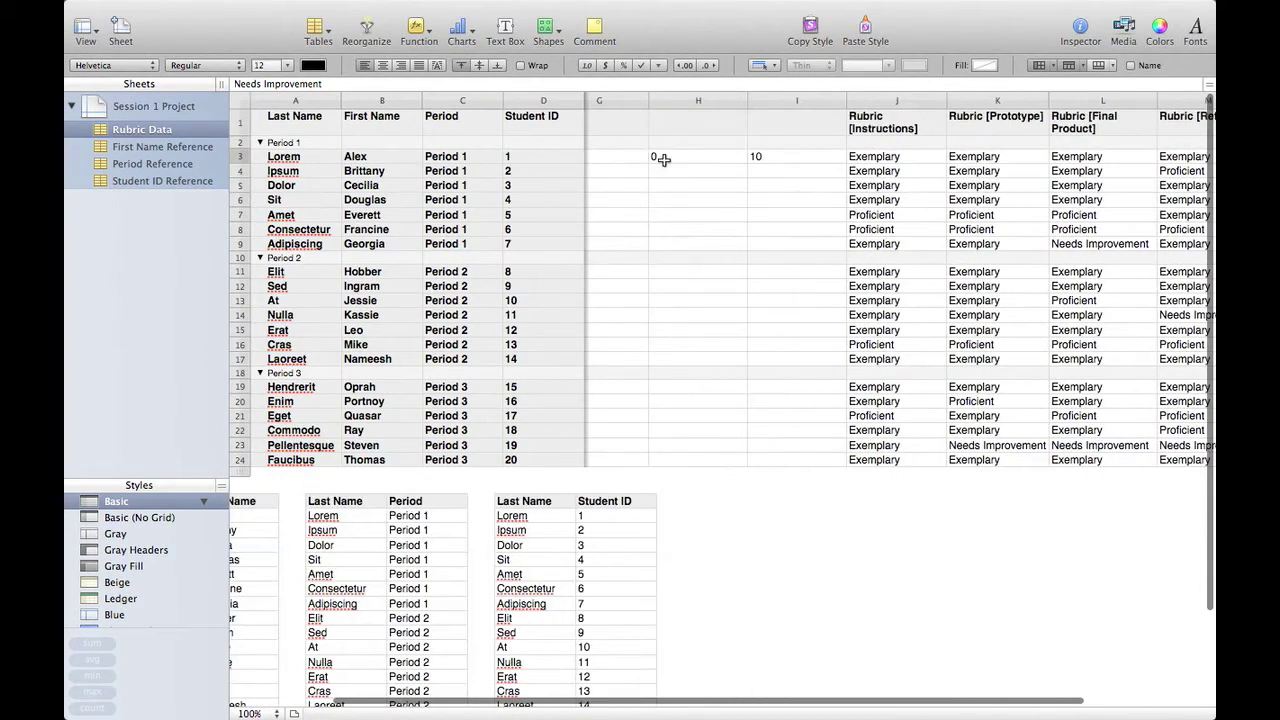
pyautogui.hscroll(4, 898, 170)
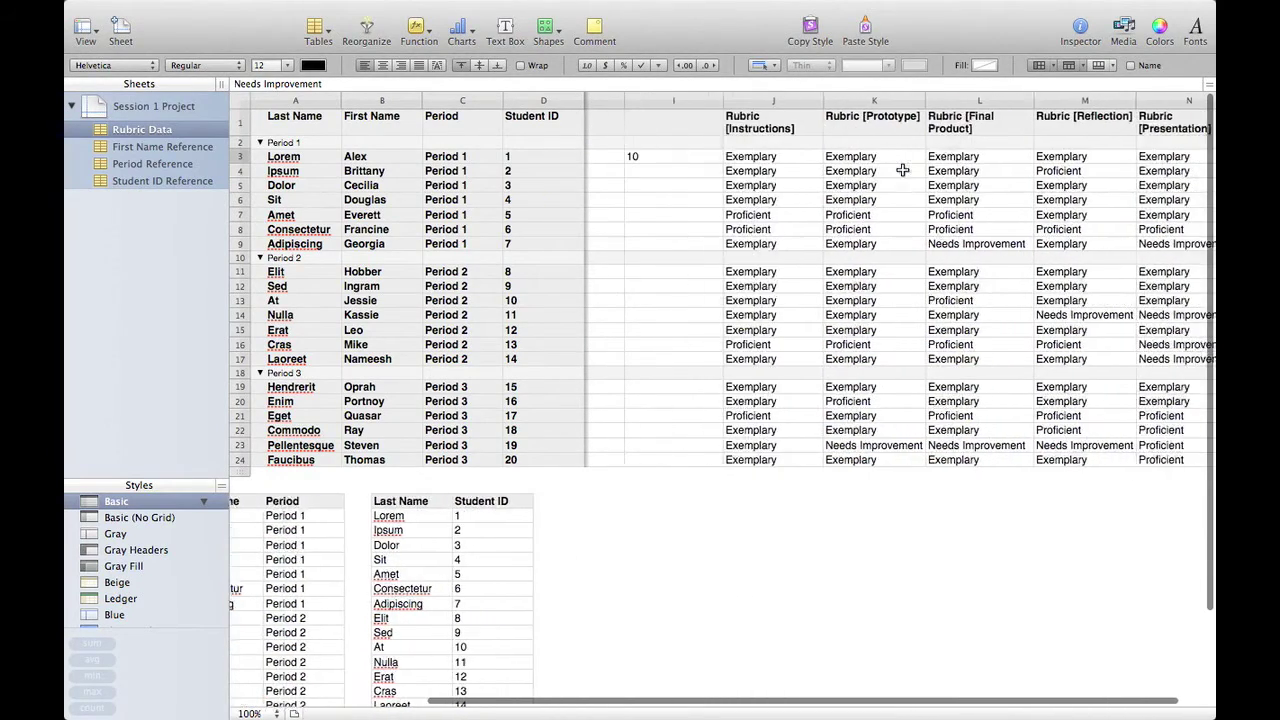
pyautogui.click(774, 158)
pyautogui.hotkey('alt', 'Right')
pyautogui.hotkey('alt', 'Right')
pyautogui.hotkey('alt', 'Right')
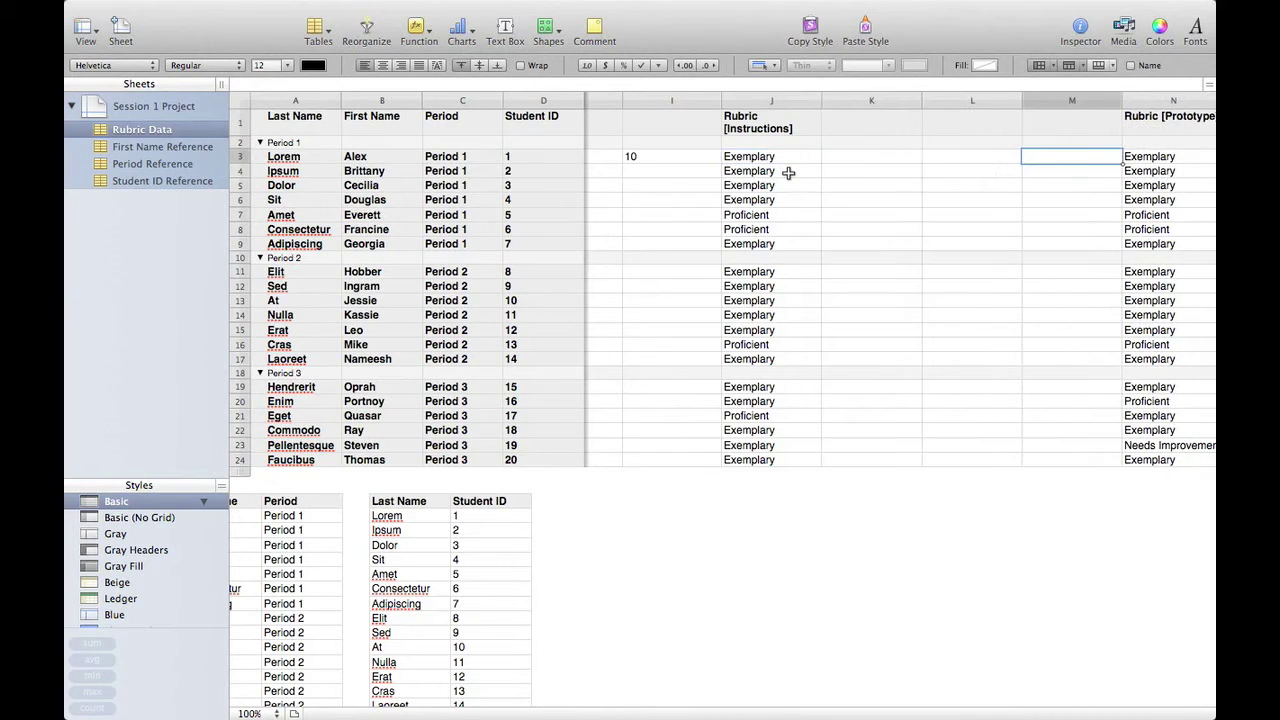
# Step: Insert three blank columns after the Rubric [Prototype] column
pyautogui.hotkey('alt', 'Right')
pyautogui.hotkey('alt', 'Right')
pyautogui.hotkey('alt', 'Right')
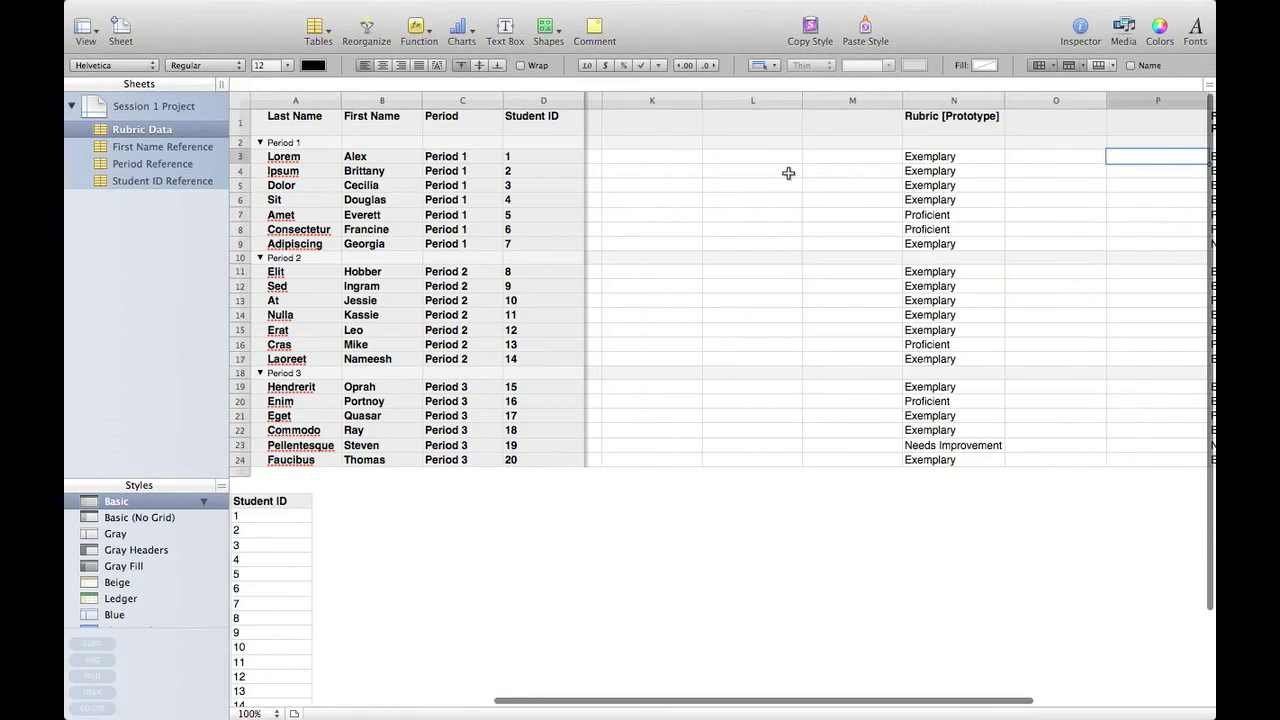
# Step: Insert three blank columns after the Rubric [Final Product] column
pyautogui.hscroll(3, 881, 173)
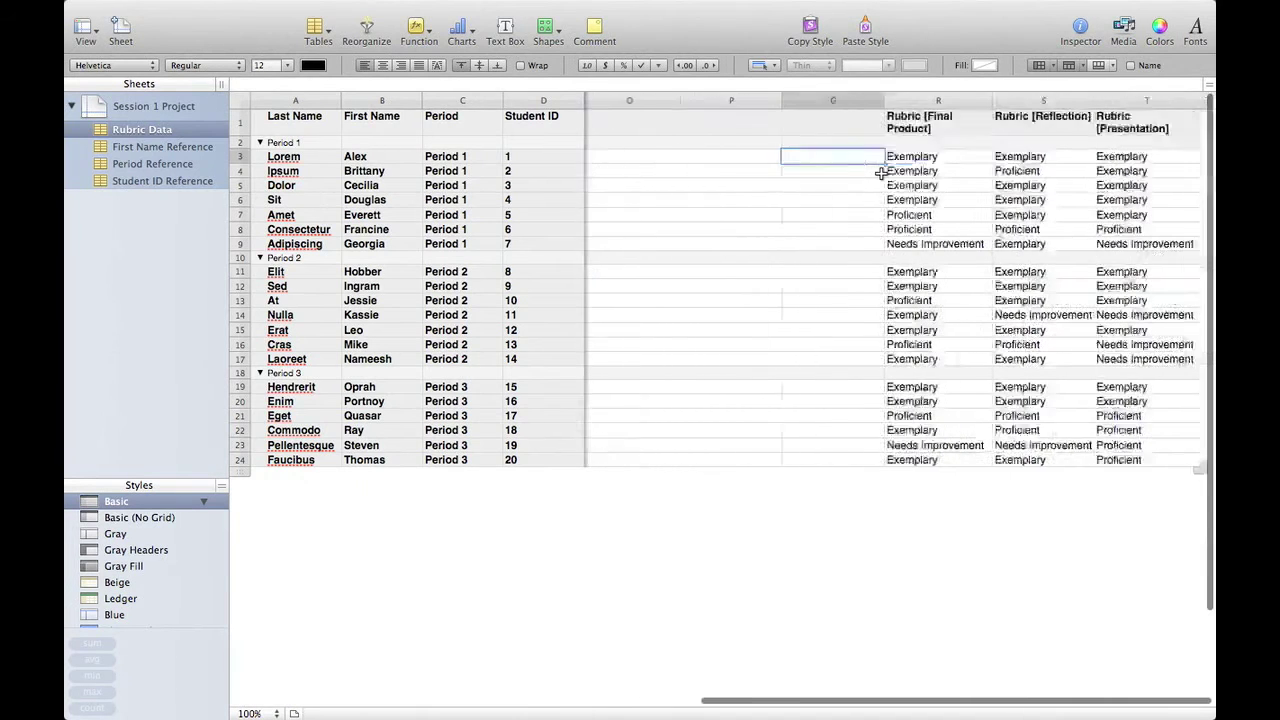
pyautogui.press('Right')
pyautogui.hotkey('alt', 'Right')
pyautogui.hotkey('alt', 'Right')
pyautogui.hotkey('alt', 'Right')
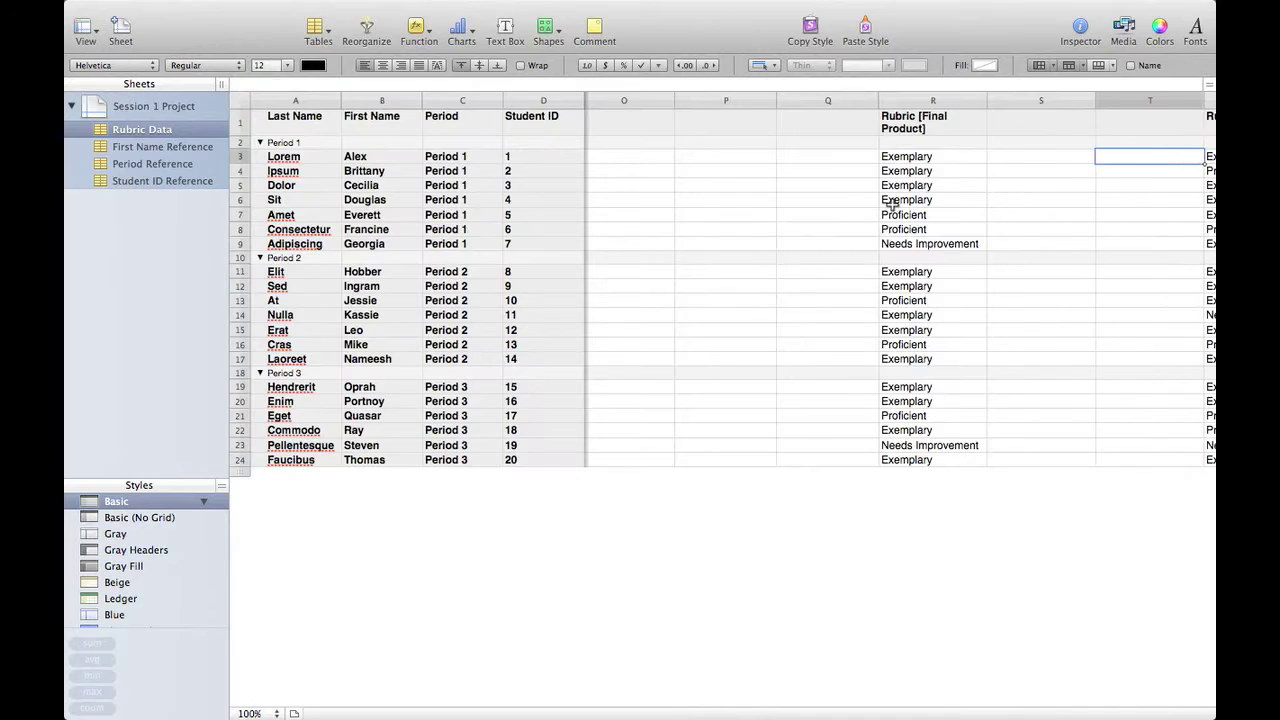
# Step: Insert three blank columns after the Rubric [Reflection] column
pyautogui.press('Right')
pyautogui.hotkey('alt', 'Right')
pyautogui.hotkey('alt', 'Right')
pyautogui.hotkey('alt', 'Right')
# Step: Add three blank columns after the Rubric [Presentation] column at the end of the table
pyautogui.press('Right')
pyautogui.hotkey('alt', 'Right')
pyautogui.hotkey('alt', 'Right')
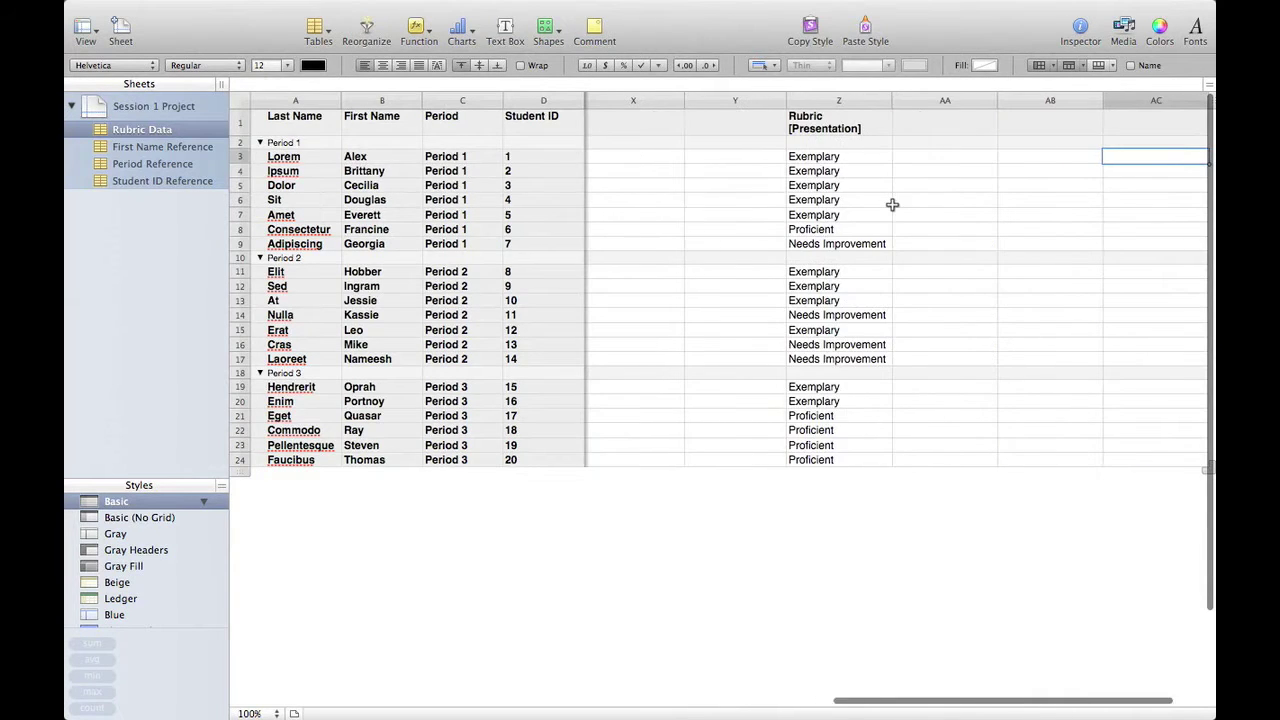
pyautogui.hotkey('alt', 'Right')
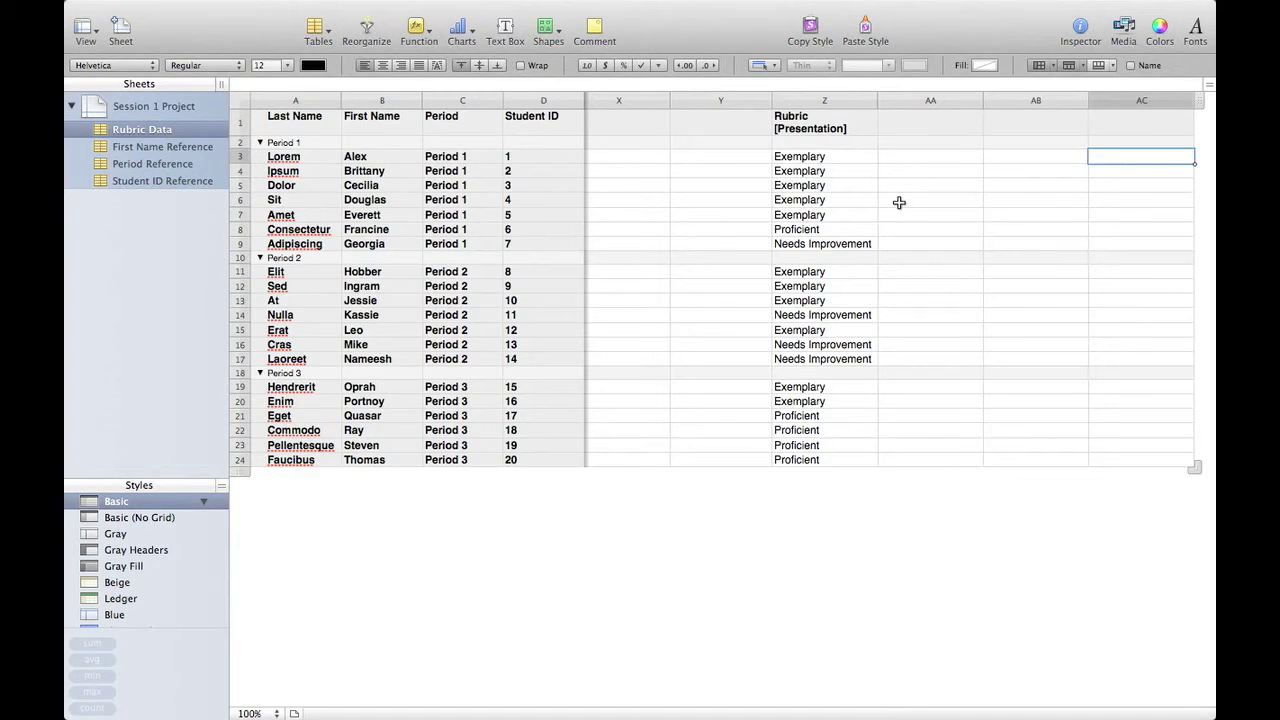
# Step: Enter a SUMIF formula in W3 that returns 10 when the Reflection rating in V3 is "Exemplary"
pyautogui.hscroll(-10, 853, 162)
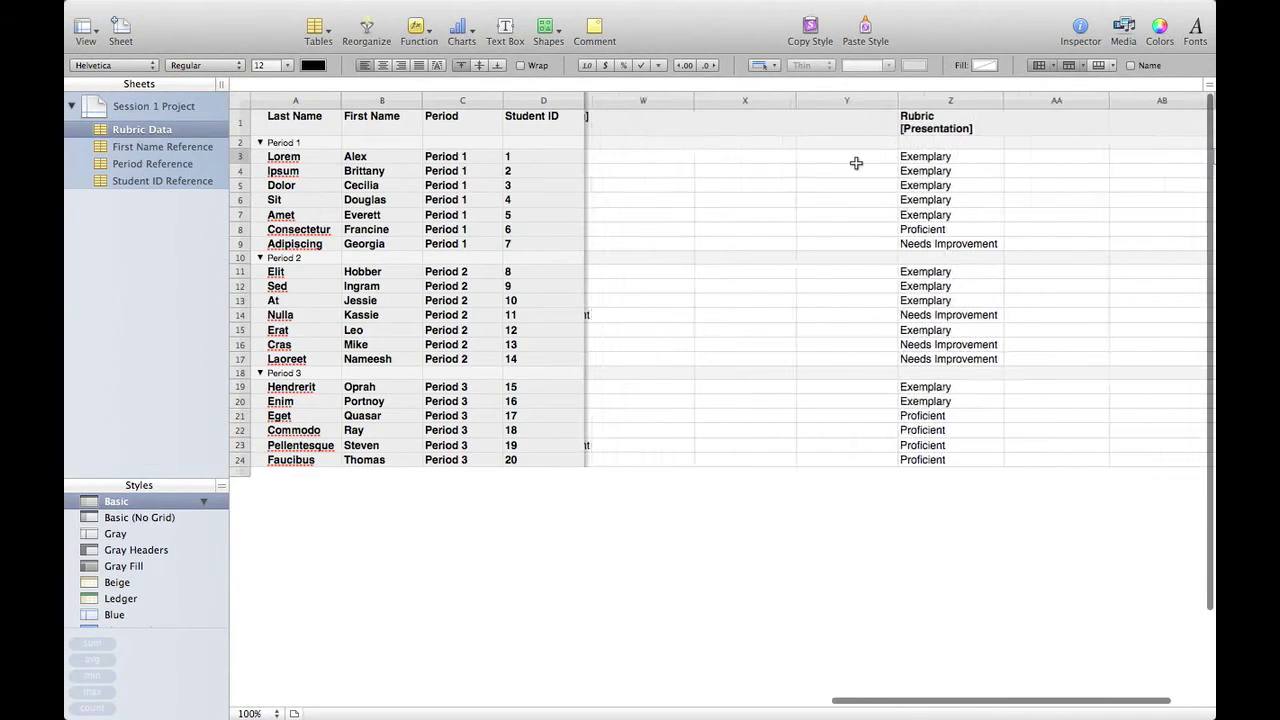
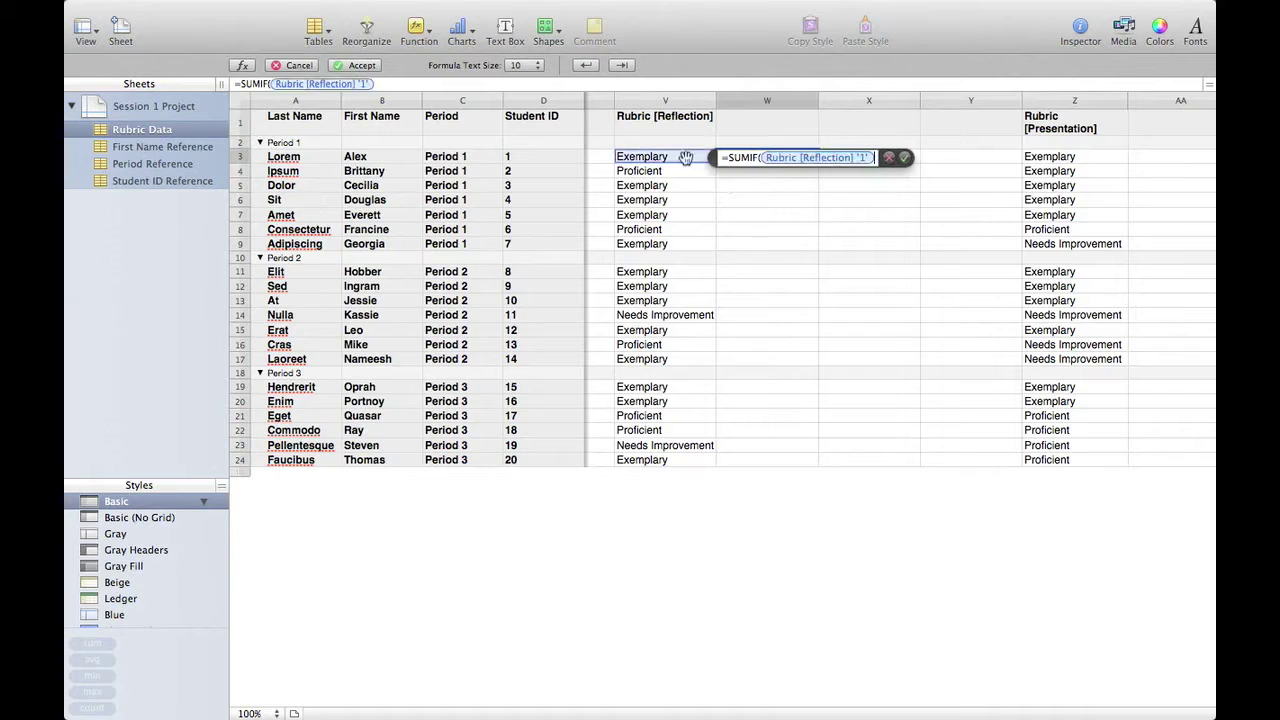
pyautogui.write(', ')
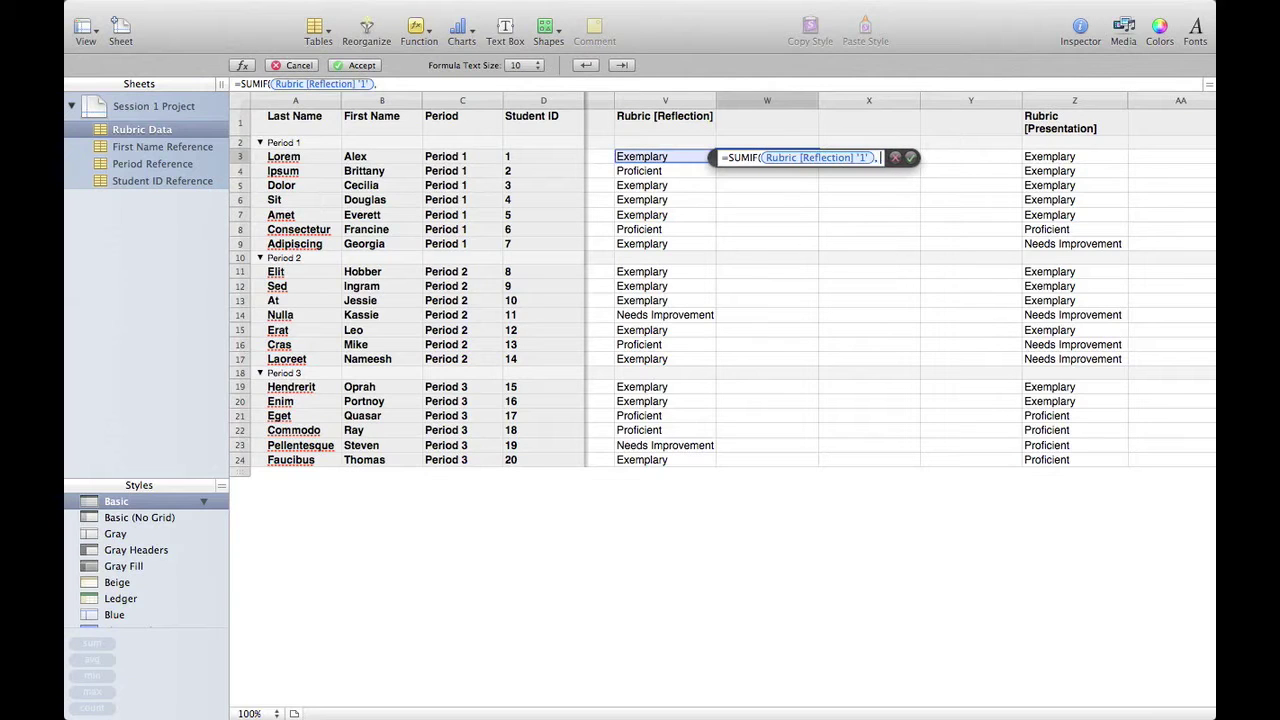
pyautogui.write('"Exempla')
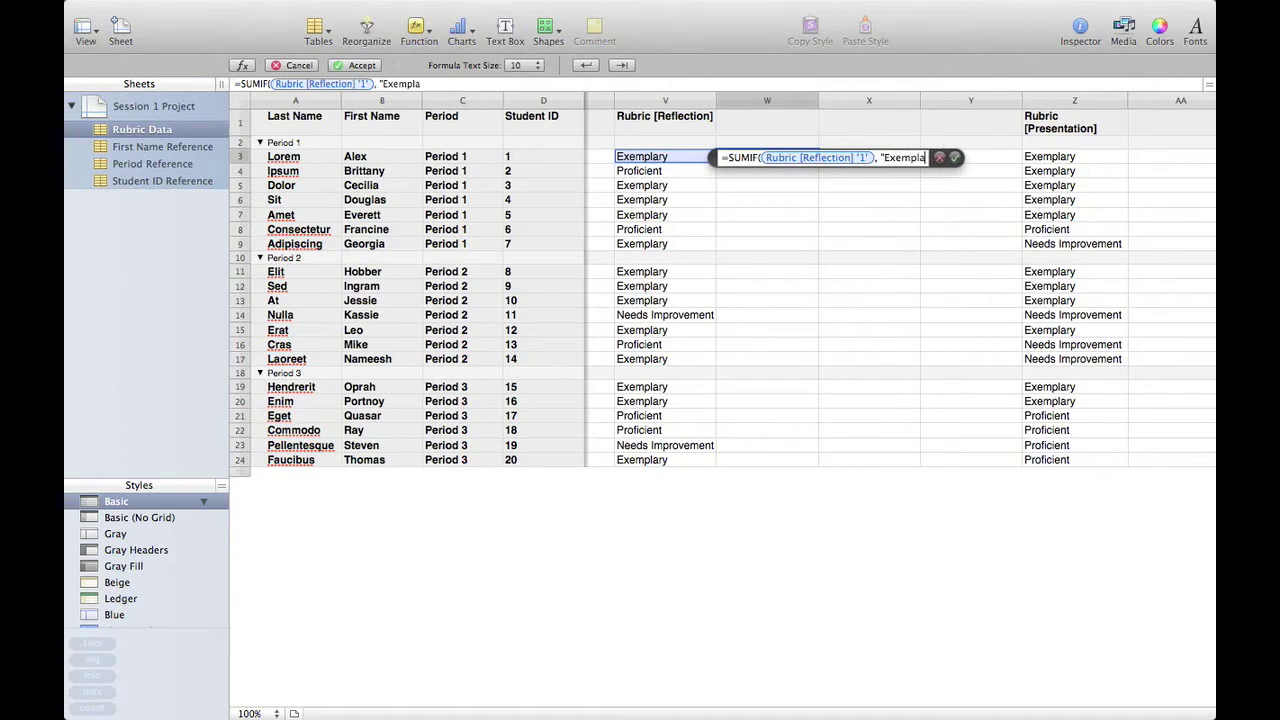
pyautogui.write('ry", ')
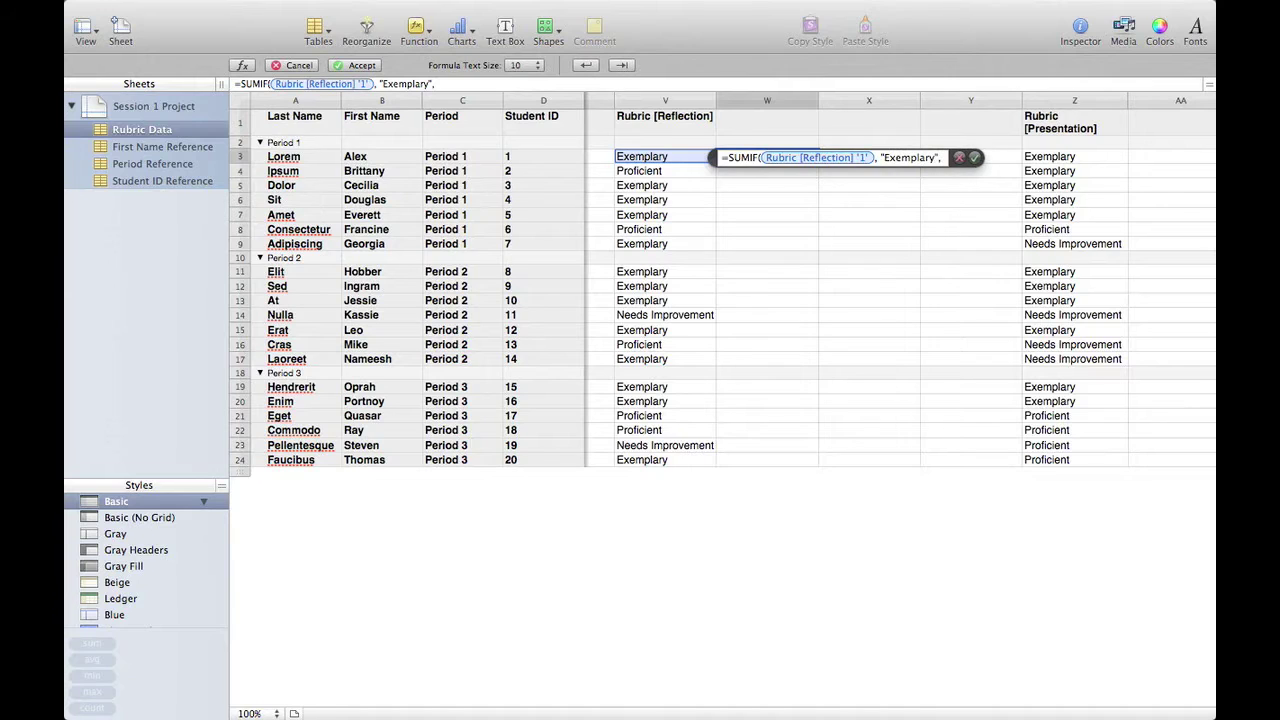
pyautogui.write('10)')
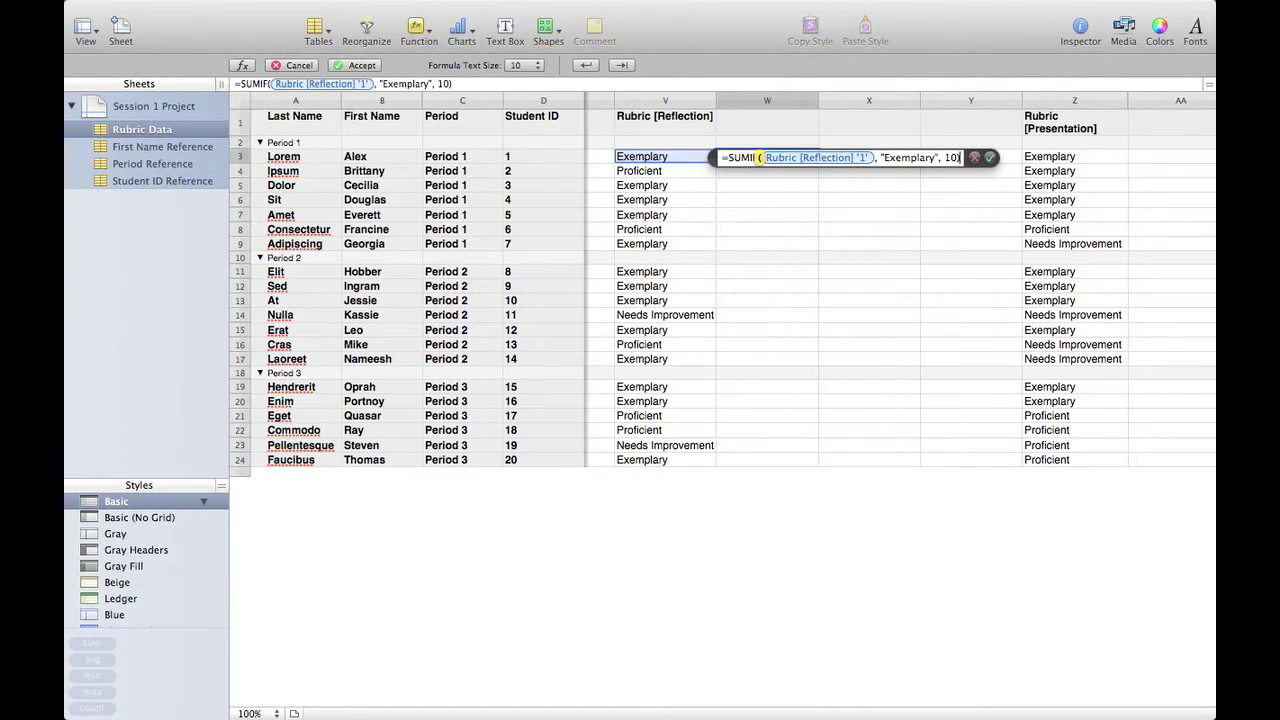
pyautogui.press('Return')
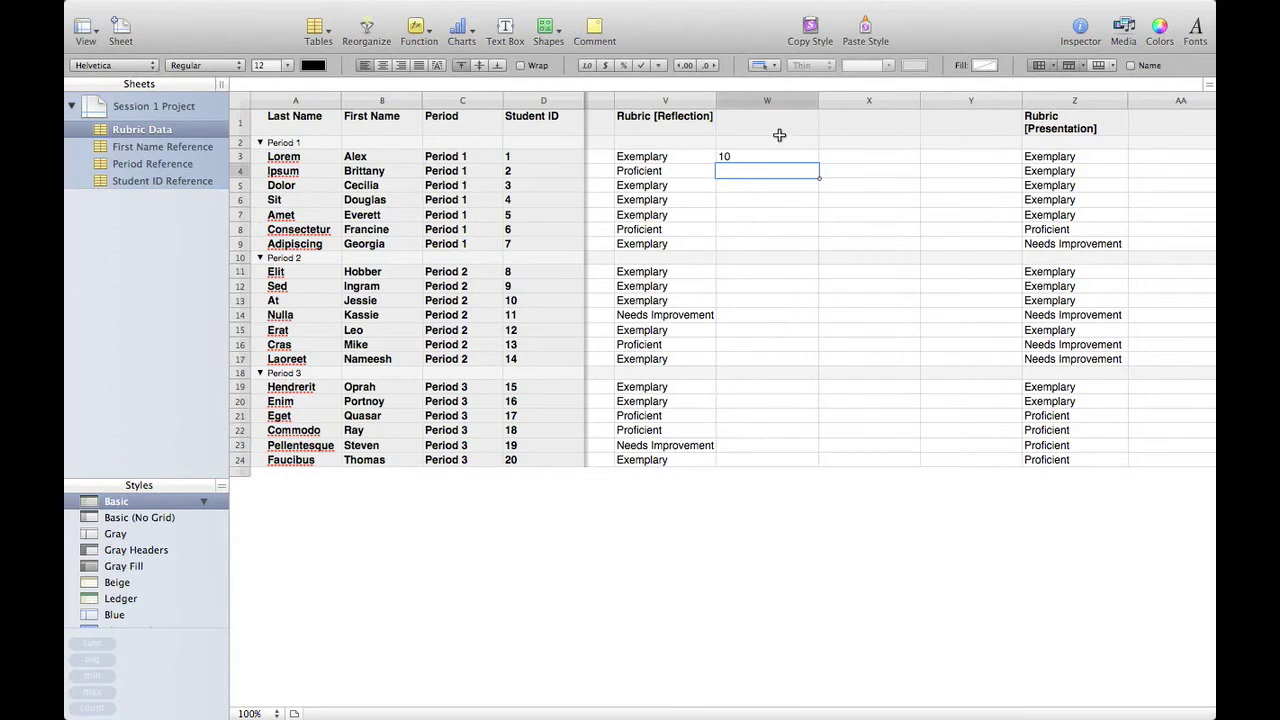
# Step: Enter a SUMIF formula in X3 that scores the Reflection rating in V3 when it is "Proficient"
pyautogui.click(840, 157)
pyautogui.write('=sumif(')
pyautogui.click(674, 157)
pyautogui.write(', "Proficient"')
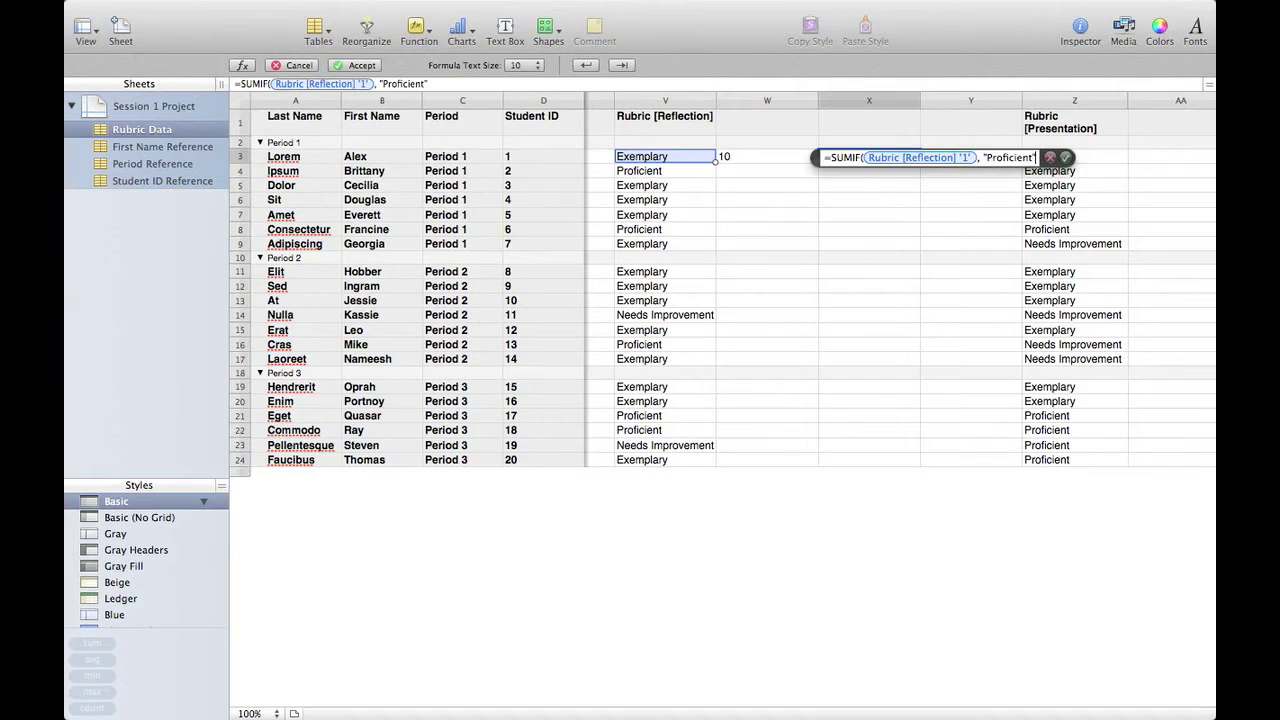
pyautogui.write(')')
pyautogui.press('Return')
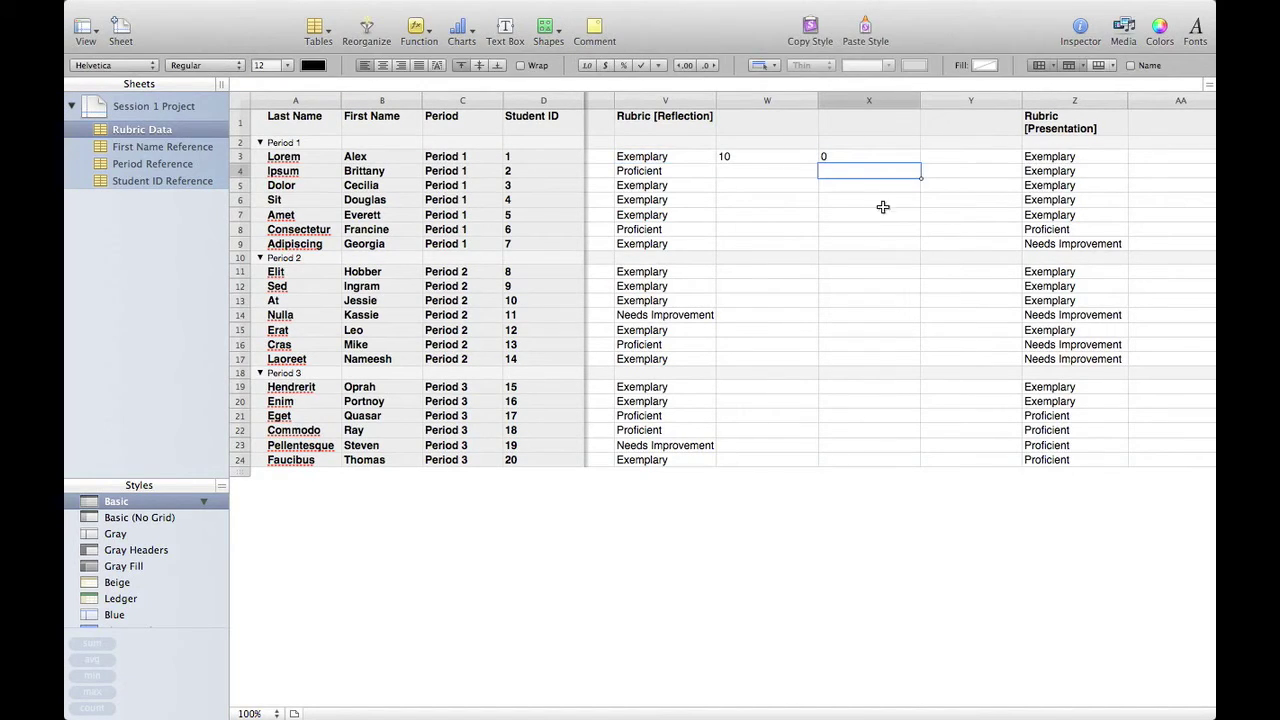
# Step: Enter a SUMIF formula in Y3 that returns 5 when the Reflection rating in V3 is "Needs Improvement"
pyautogui.click(958, 158)
pyautogui.write('=')
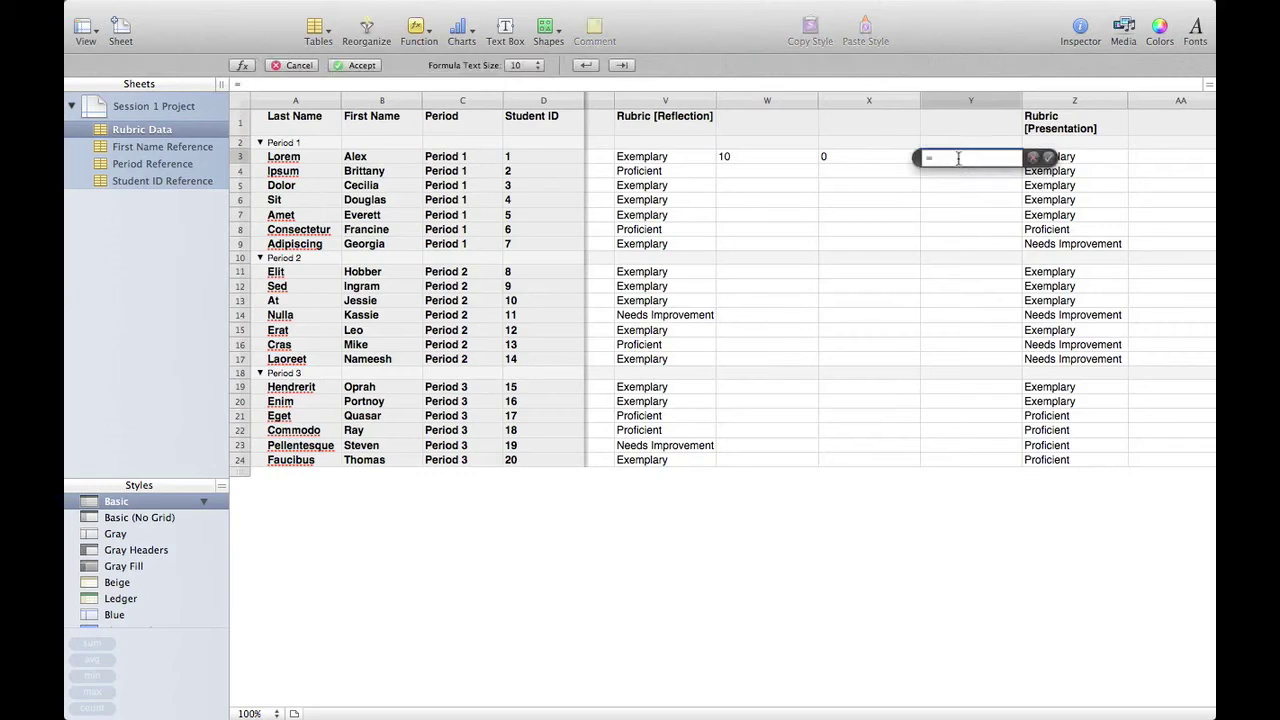
pyautogui.write('sumif(')
pyautogui.click(686, 160)
pyautogui.write(',')
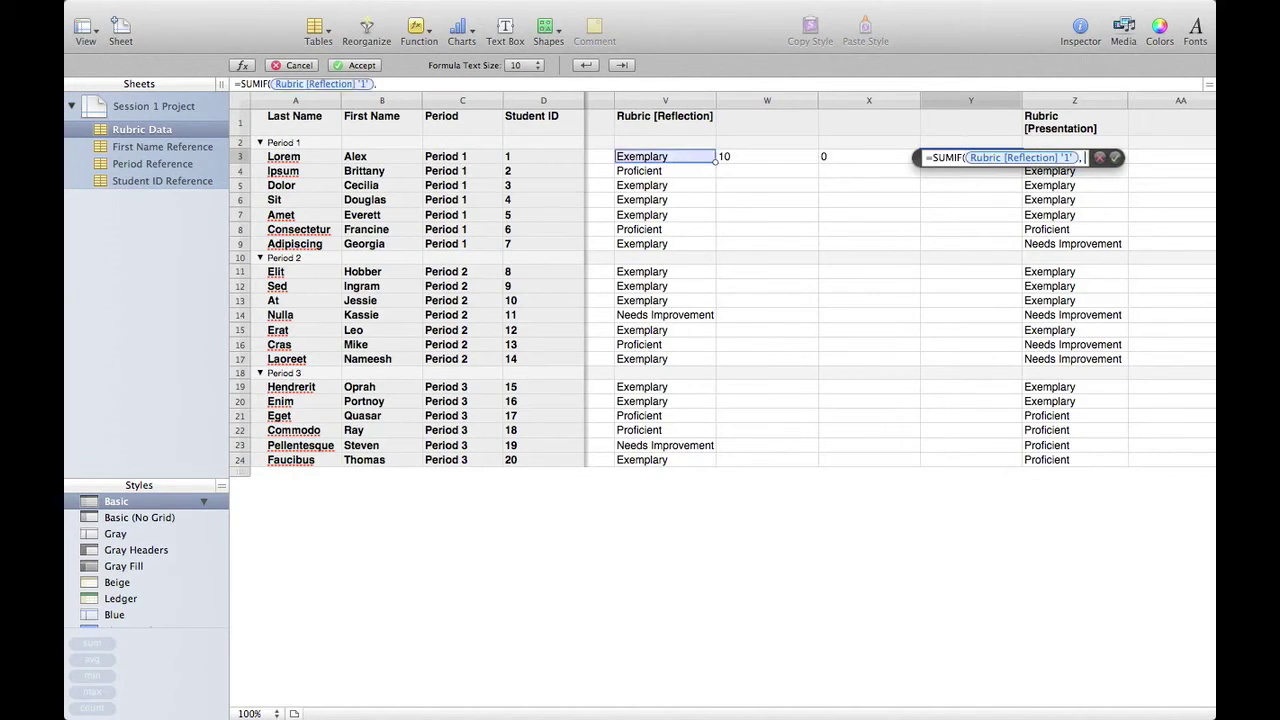
pyautogui.write(' "Needs Improvement')
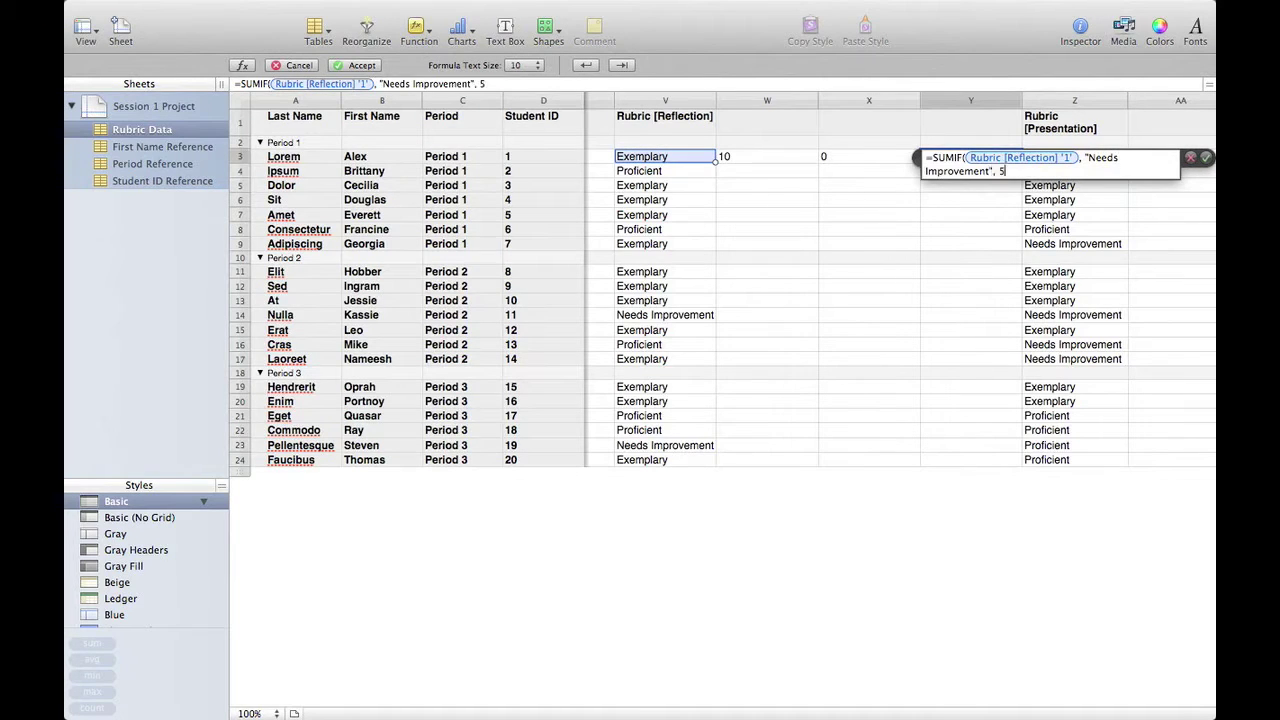
pyautogui.write('", 5')
pyautogui.press('Return')
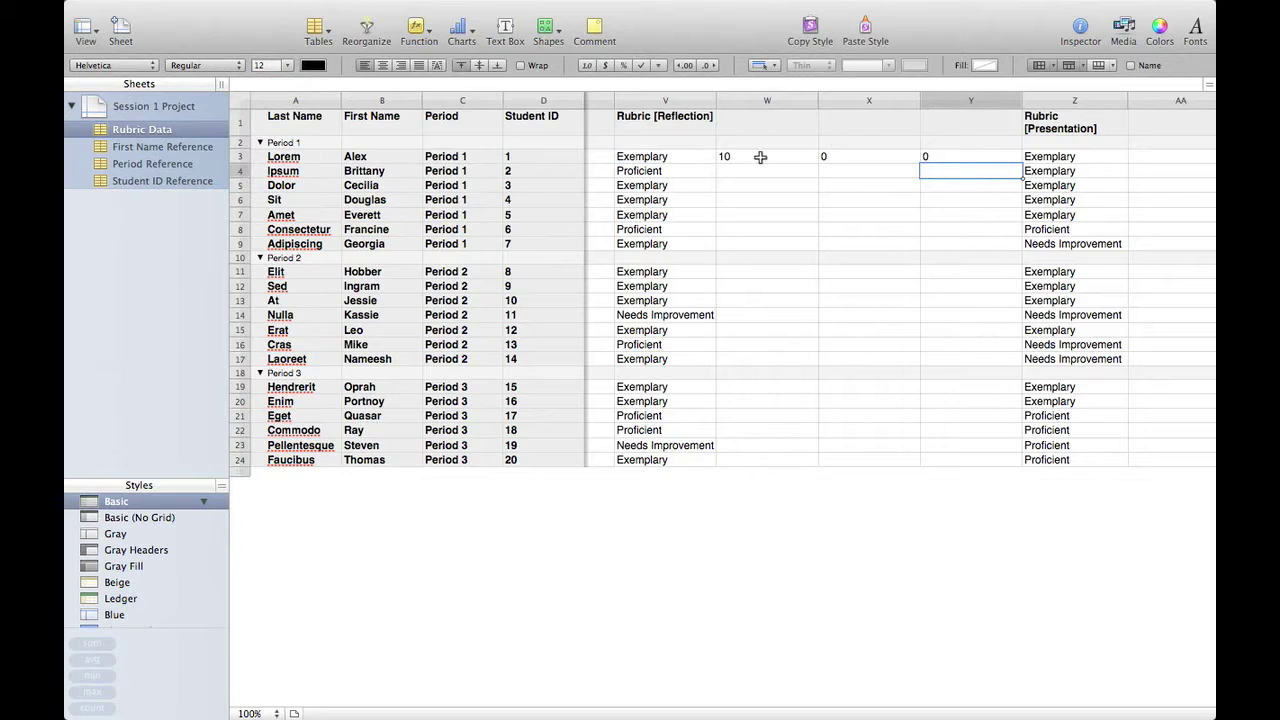
# Step: Test the Reflection formulas by changing the rating in V3 to Proficient and then to Needs Improvement
pyautogui.click(691, 157)
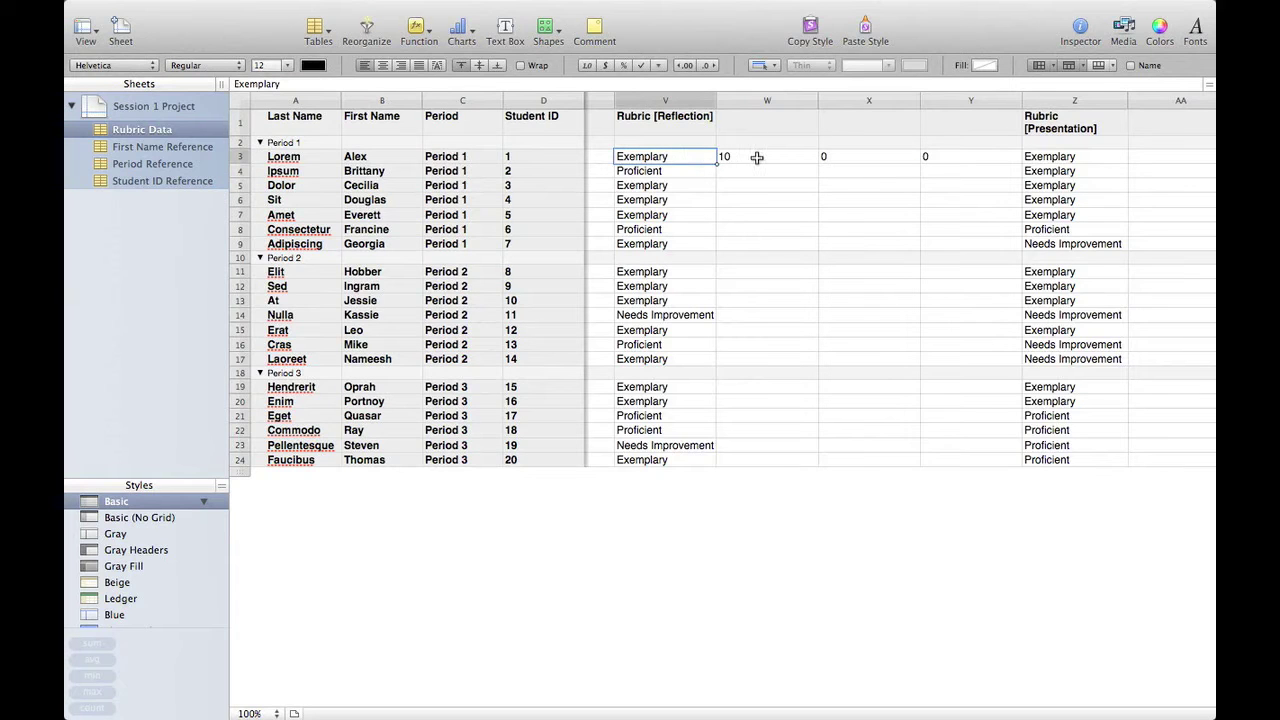
pyautogui.write('Proficient')
pyautogui.press('Return')
pyautogui.click(664, 156)
pyautogui.write('Needs Improvement')
pyautogui.press('Return')
# Step: Set the Reflection rating in V3 back to Exemplary
pyautogui.click(664, 156)
pyautogui.write('Pr')
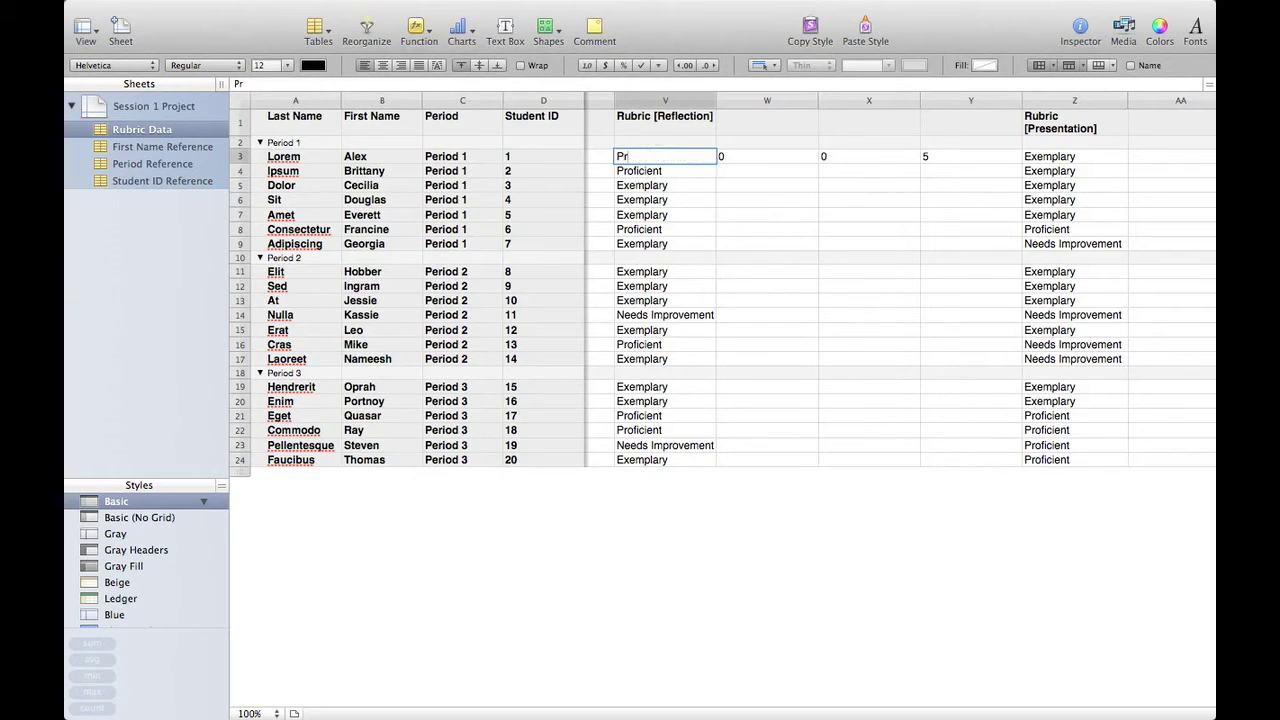
pyautogui.press('BackSpace')
pyautogui.press('BackSpace')
pyautogui.write('Exemplary')
pyautogui.press('Return')
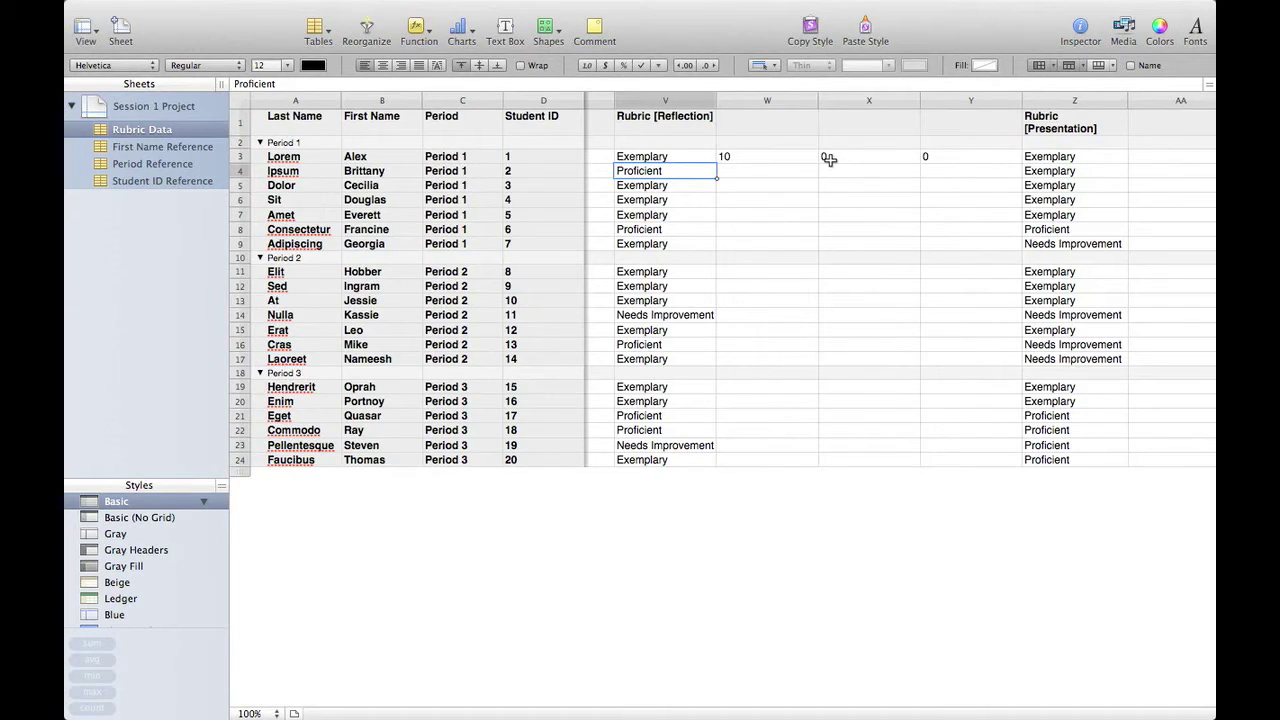
# Step: Fill the three Description score formulas in G3 to I3 down through row 24 for all students
pyautogui.hscroll(-15, 829, 159)
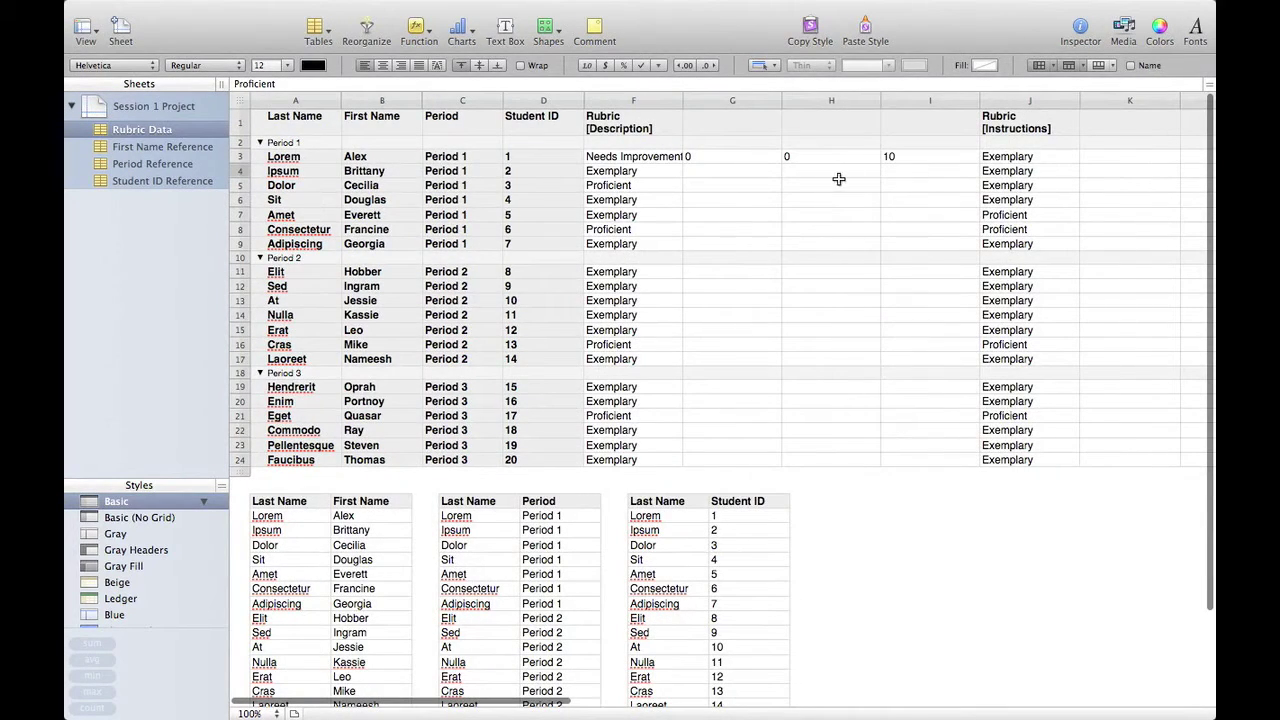
pyautogui.moveTo(722, 160); pyautogui.dragTo(962, 489)
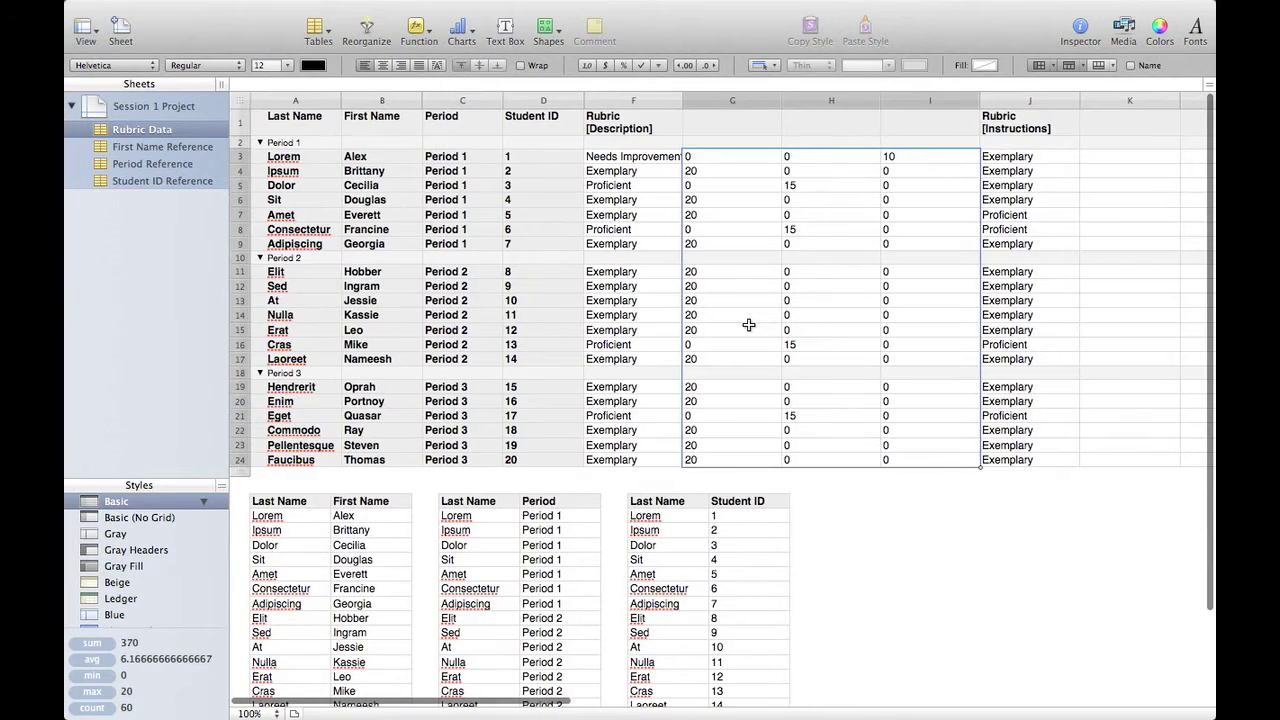
# Step: Enter a SUMIF formula in K3 that returns 20 when the Instructions rating in J3 is "Exemplary"
pyautogui.hscroll(5, 831, 300)
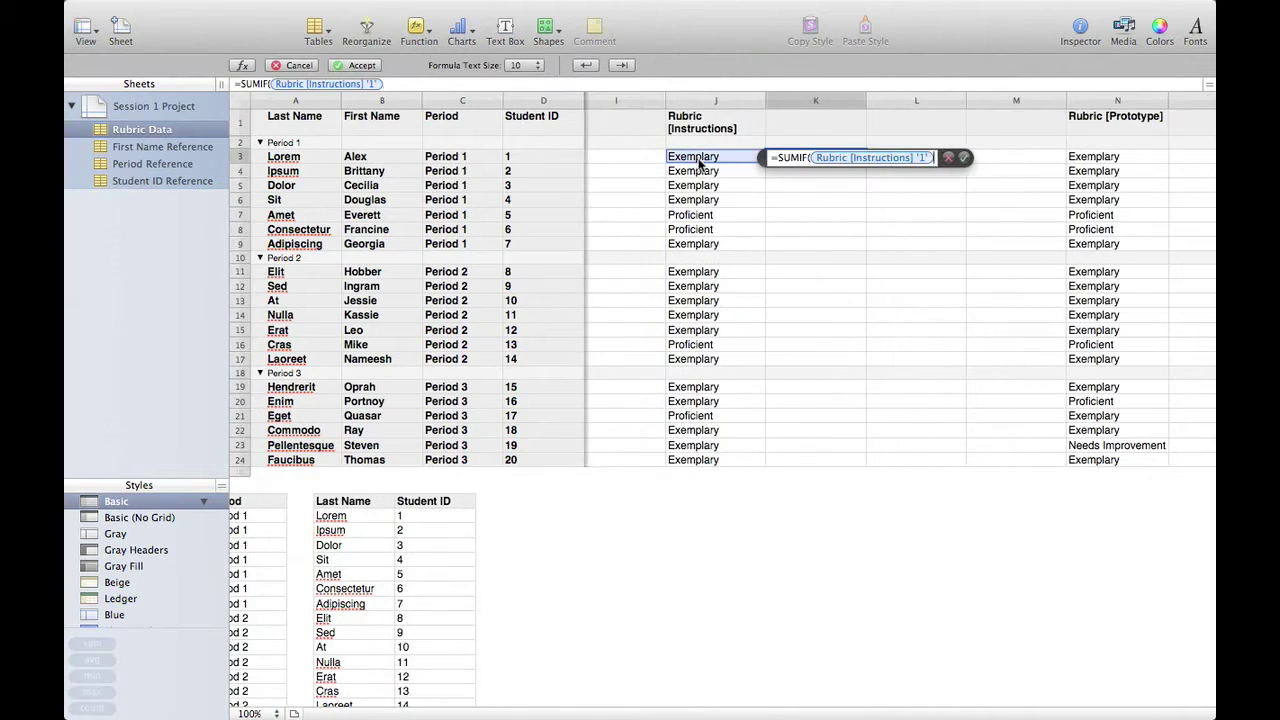
pyautogui.write(', "Exemplary", 20)')
pyautogui.press('Tab')
# Step: Enter a SUMIF formula in L3 that returns 10 when the Instructions rating in J3 is "Proficient"
pyautogui.write('=SUMIF(')
pyautogui.click(700, 165)
pyautogui.write(', "Proficient", 10)')
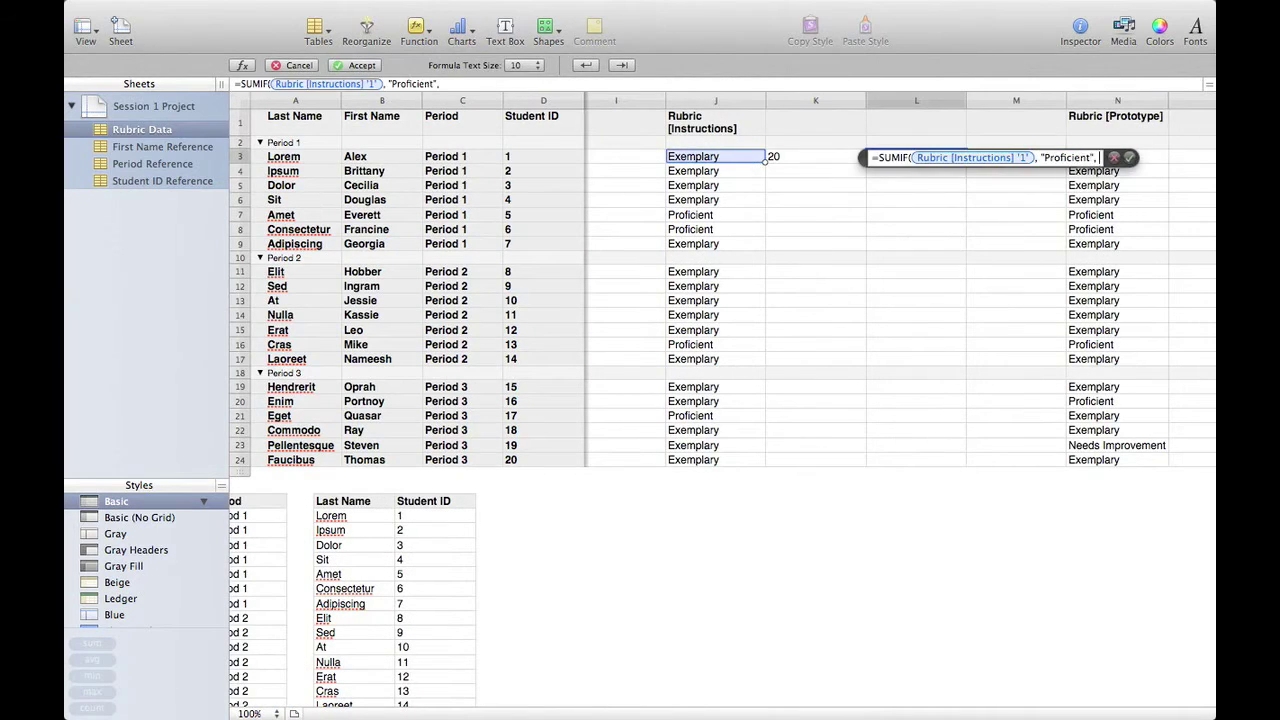
pyautogui.press('Return')
# Step: Enter a SUMIF formula in M3 that returns 10 when the Instructions rating in J3 is "Needs Improvement"
pyautogui.click(985, 158)
pyautogui.write('=SUMIF(')
pyautogui.click(700, 158)
pyautogui.write(', "Needs Improvement", 10)')
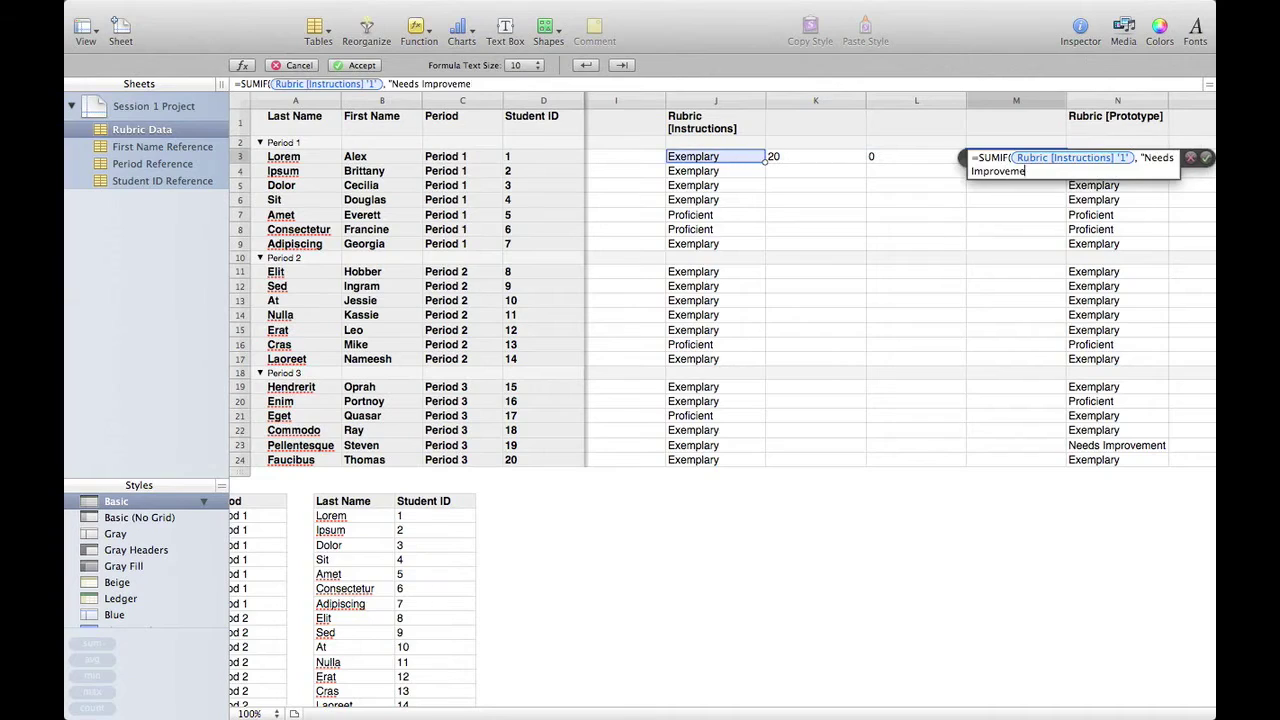
pyautogui.press('Return')
# Step: Enter a SUMIF formula in O3 that returns 20 when the Prototype rating in N3 is "Exemplary"
pyautogui.hscroll(3, 1000, 170)
pyautogui.click(894, 158)
pyautogui.write('=SUMIF(')
pyautogui.click(800, 157)
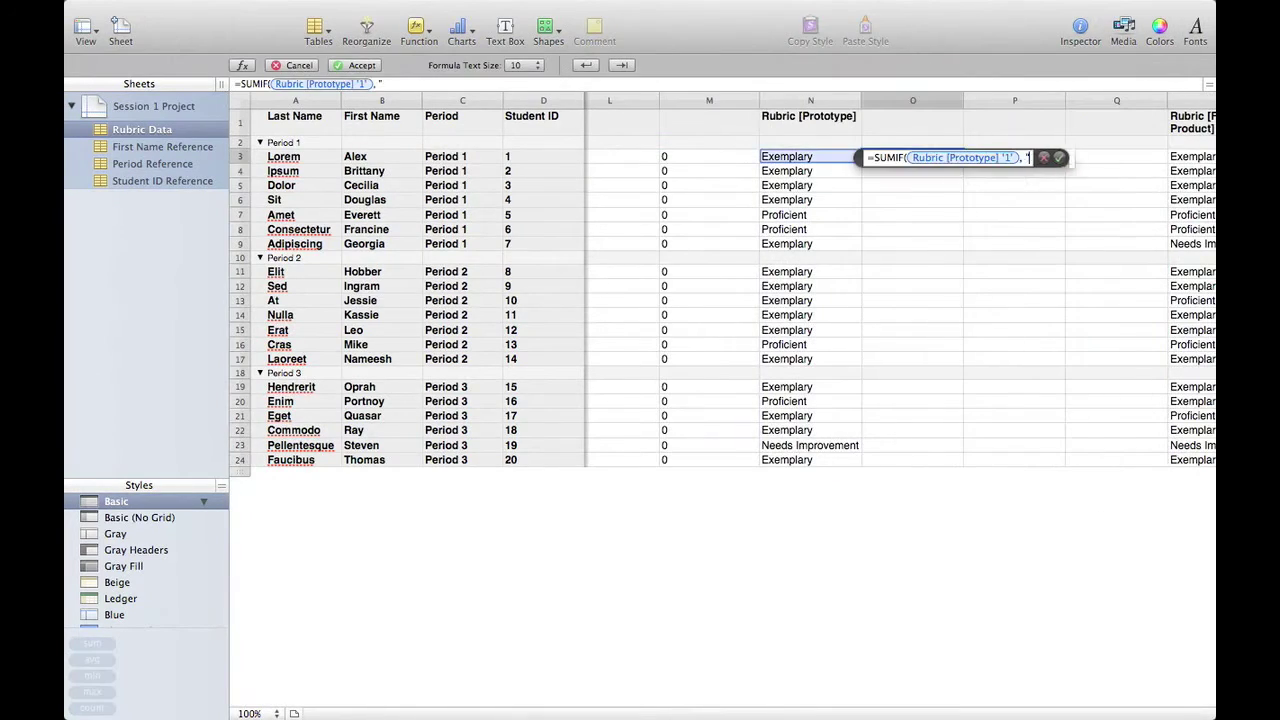
pyautogui.write(', "Exemplary", 20)')
# Step: Enter a SUMIF formula in P3 that returns 15 when the Prototype rating in N3 is "Proficient"
pyautogui.click(993, 155)
pyautogui.write('=SUMIF(')
pyautogui.click(822, 158)
pyautogui.write(', "Proficient", 10)')
pyautogui.press('Return')
# Step: Enter a SUMIF formula in Q3 that returns 10 when the Prototype rating in N3 is "Needs Improvement"
pyautogui.click(1150, 160)
pyautogui.write('=SUMIF(')
pyautogui.click(1190, 157)
pyautogui.write(', "Needs Improvement", 5)')
pyautogui.press('Return')
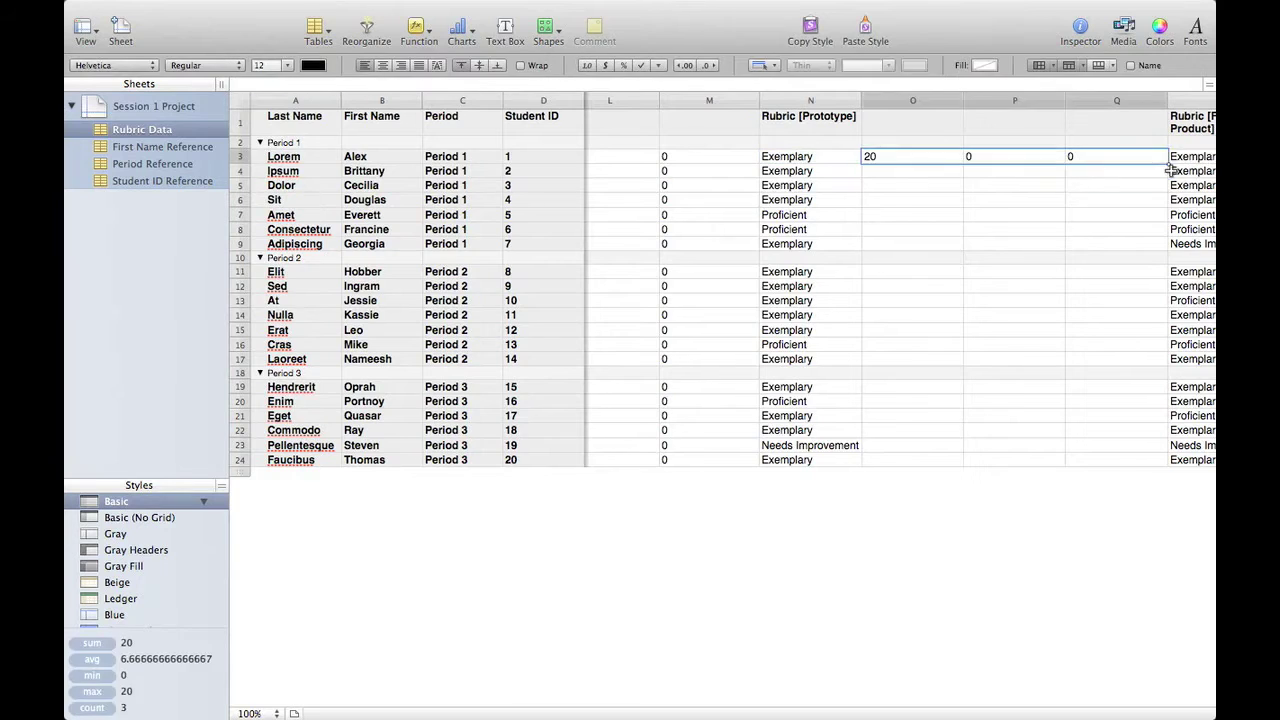
# Step: Enter a SUMIF formula in S3 that returns 20 when the Final Product rating in R3 is "Exemplary"
pyautogui.hscroll(3, 800, 300)
pyautogui.click(805, 157)
pyautogui.write('=SUMIF(')
pyautogui.click(697, 157)
pyautogui.write(', "Exemplary", 20)')
pyautogui.press('Return')
# Step: Enter a SUMIF formula in T3 that returns 15 when the Final Product rating in R3 is "Proficient"
pyautogui.click(914, 157)
pyautogui.write('=SUMIF(')
pyautogui.click(700, 157)
pyautogui.write(', "Proficient", 10)')
pyautogui.press('Return')
# Step: Enter a SUMIF formula in U3 that returns 10 when the Final Product rating in R3 is "Needs Improvement"
pyautogui.click(1023, 157)
pyautogui.write('=SUMIF(')
pyautogui.click(697, 157)
pyautogui.write(', "Needs Improvement", 10)')
pyautogui.press('Return')
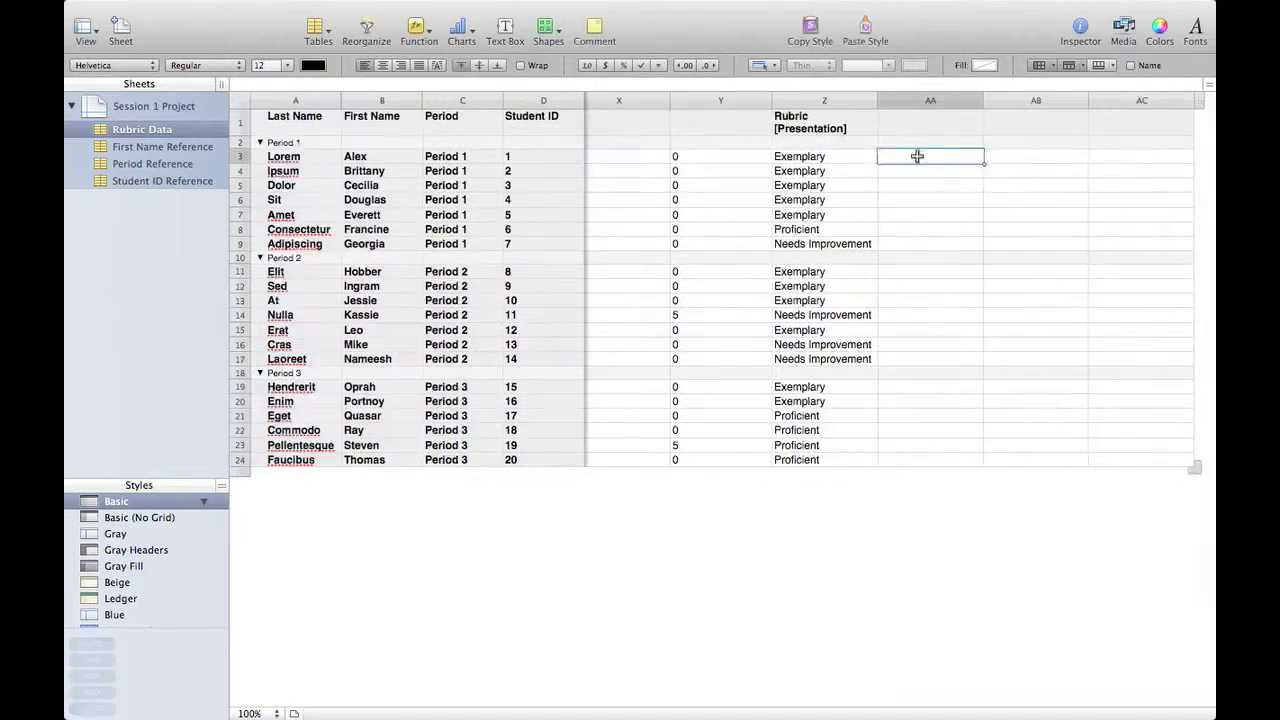
# Step: Enter a SUMIF formula in AA3 that returns 10 when the Presentation rating in Z3 is "Exemplary"
pyautogui.write('=SUMIF(')
pyautogui.click(800, 157)
pyautogui.write(', "Proficient", 10')
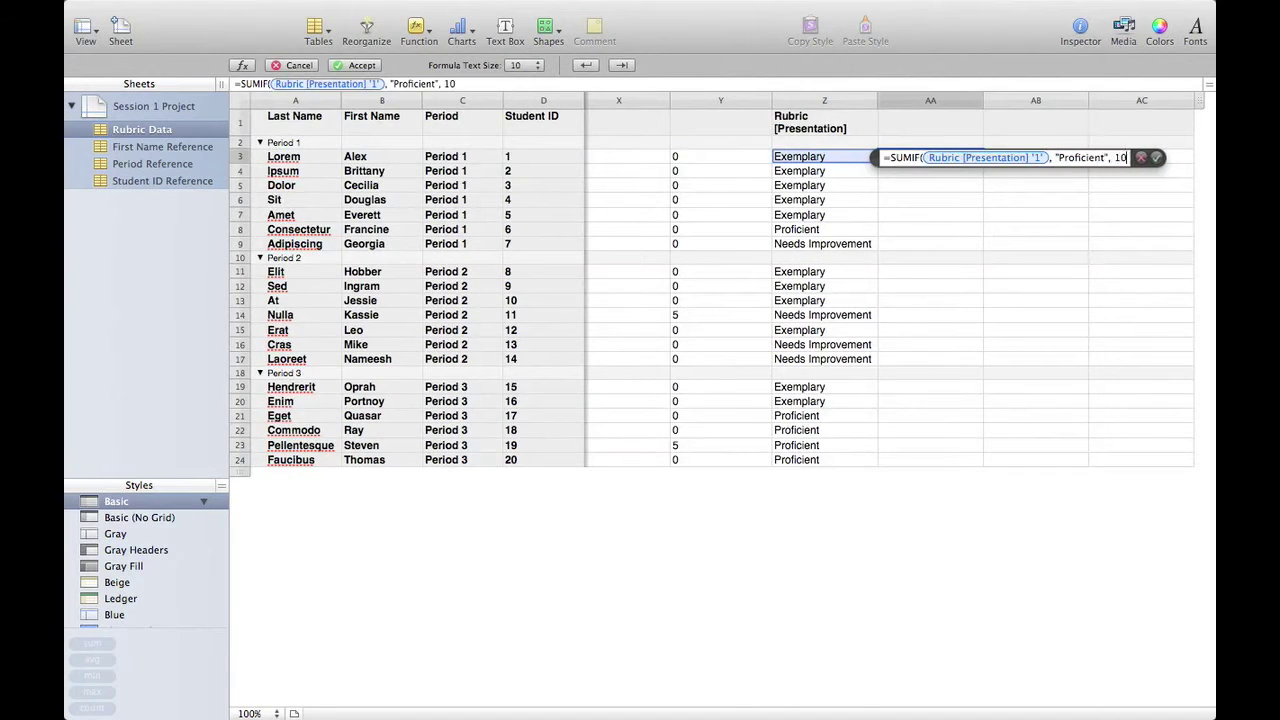
pyautogui.press('Return')
# Step: Enter a SUMIF formula in AB3 that returns 7 when the Presentation rating in Z3 is "Proficient"
pyautogui.click(989, 157)
pyautogui.write('=SUMIF(')
pyautogui.click(800, 157)
pyautogui.write(', "Proficient", 7')
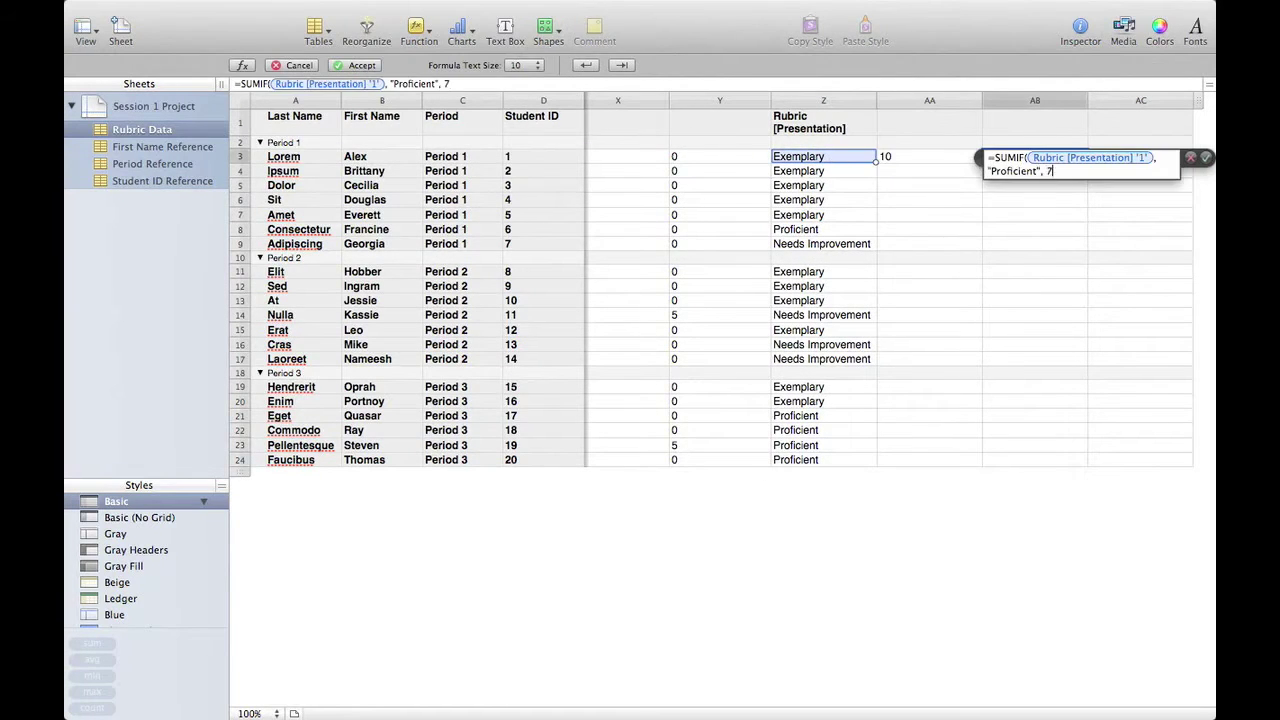
pyautogui.write(')')
pyautogui.press('Tab')
# Step: Enter a SUMIF formula in AC3 that returns 5 when the Presentation rating in Z3 is "Needs Improvement"
pyautogui.write('=SUMIF(')
pyautogui.click(800, 157)
pyautogui.write(', "Needs Improvement", 5)')
pyautogui.press('Return')
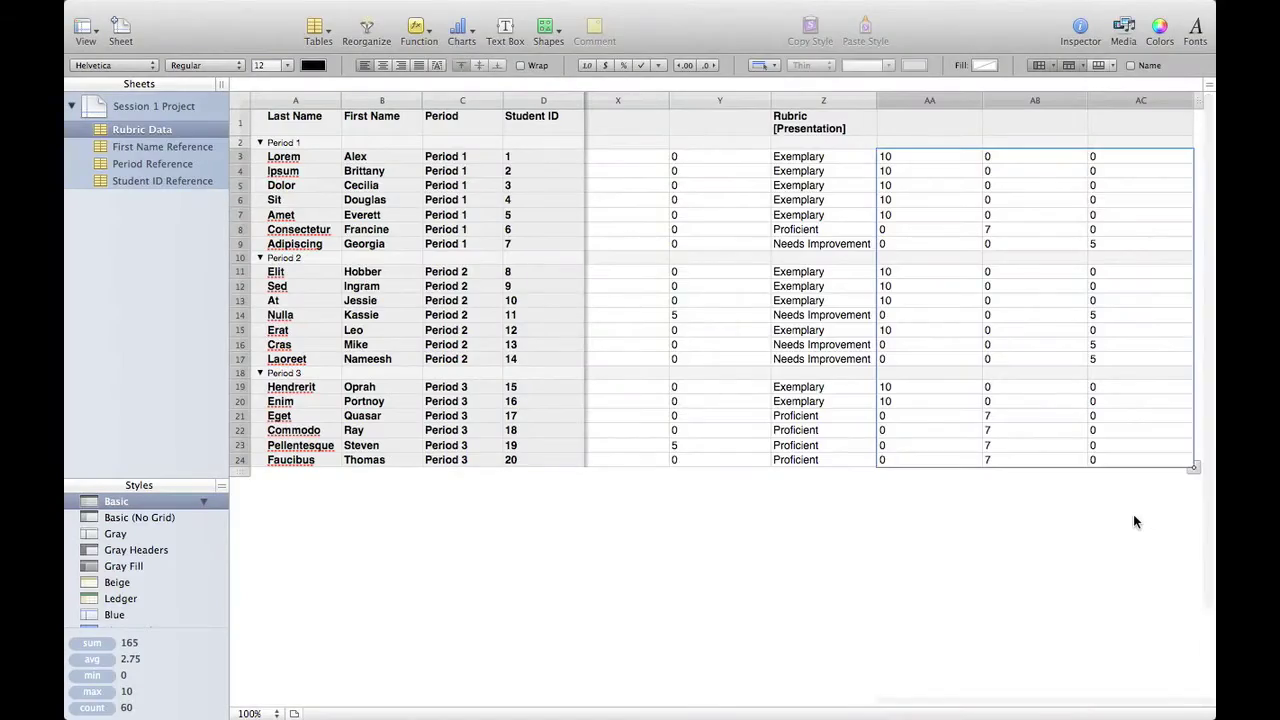
# Step: Add a new column AD after the last Presentation score column and give it the header "Score"
pyautogui.hscroll(-5, 1046, 466)
pyautogui.hscroll(-10, 1050, 467)
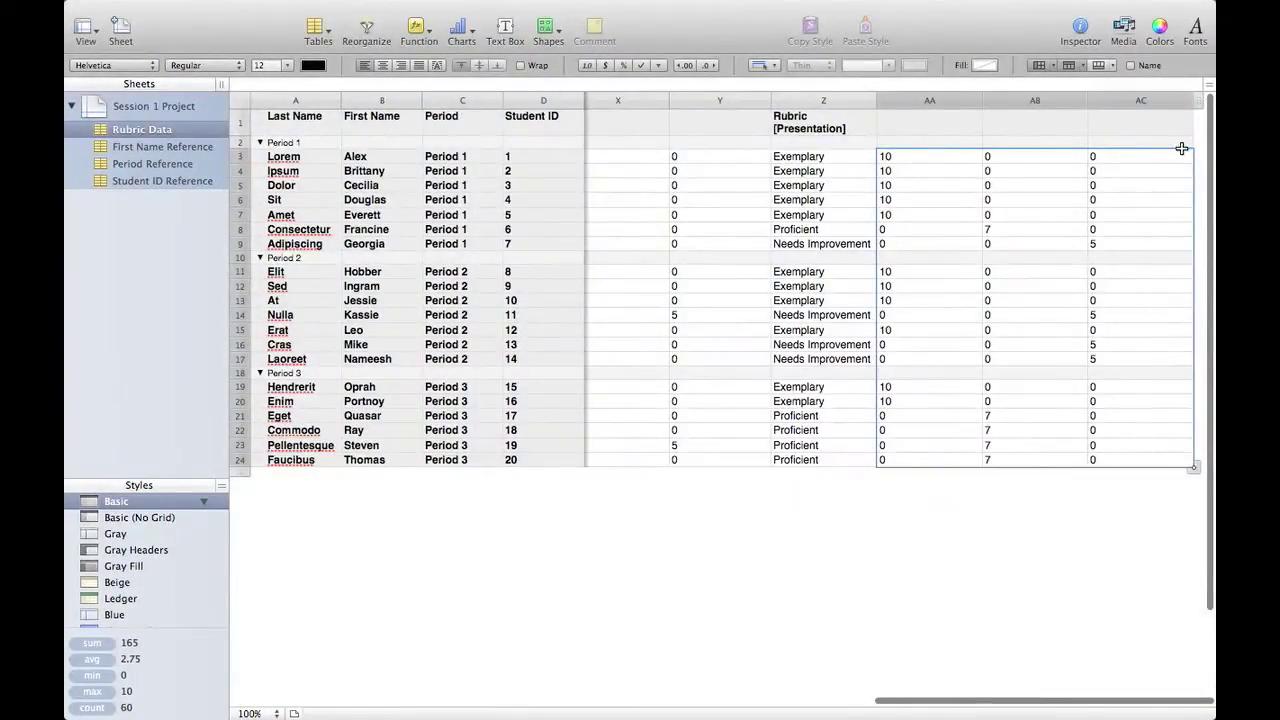
pyautogui.click(1181, 153)
pyautogui.press('Tab')
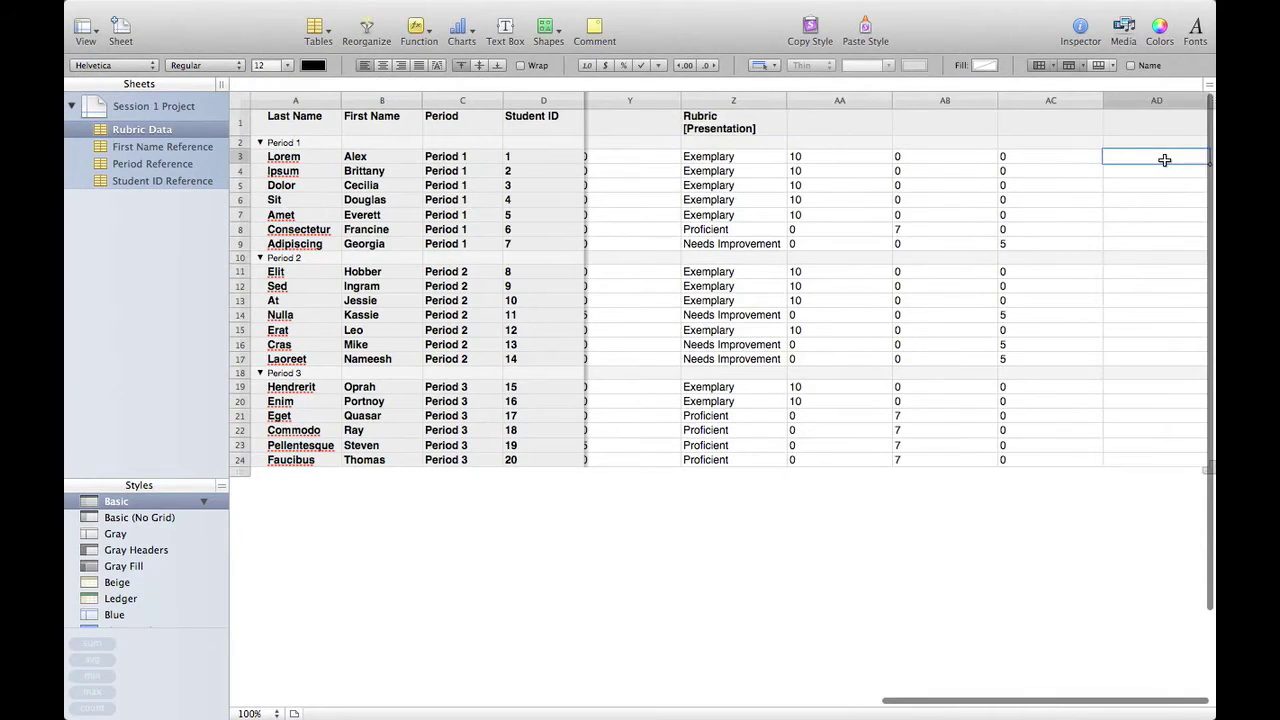
pyautogui.press('Up')
pyautogui.press('Up')
pyautogui.write('Score')
pyautogui.press('Return')
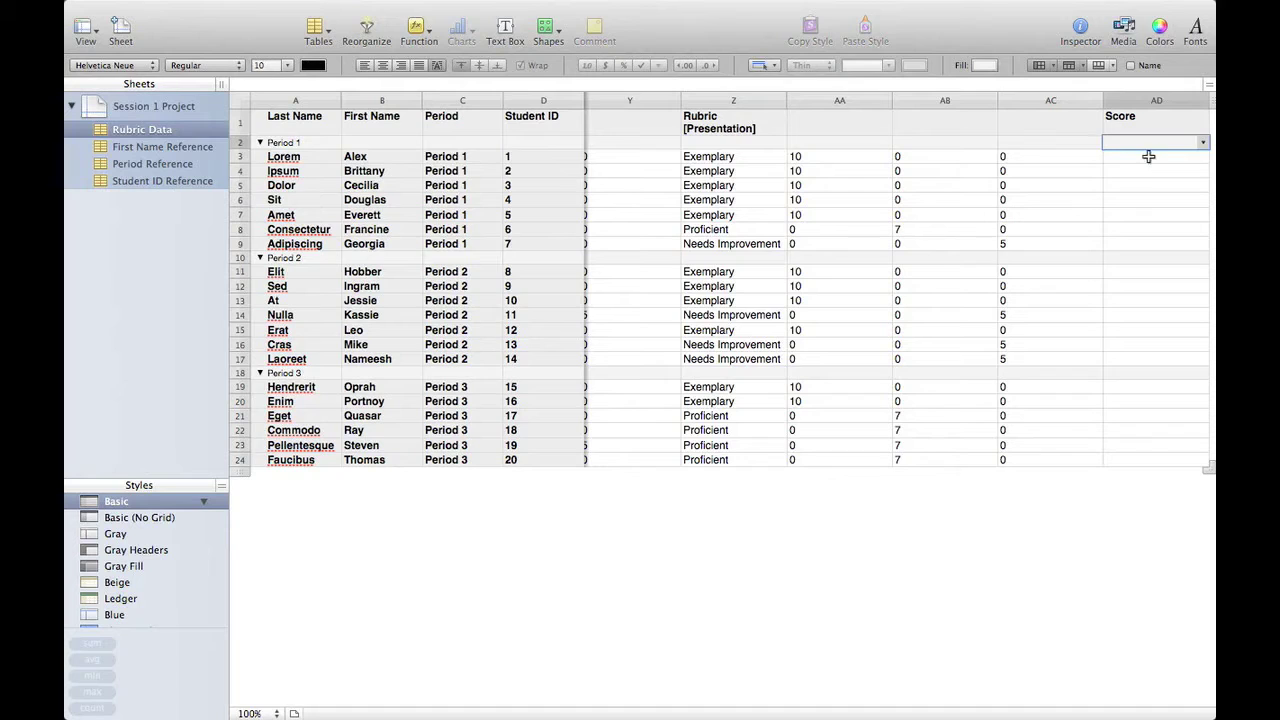
# Step: Start a SUM formula in AD3 with the Description, Instructions and Prototype score ranges G3:I3, K3:M3 and O3:Q3
pyautogui.click(1148, 156)
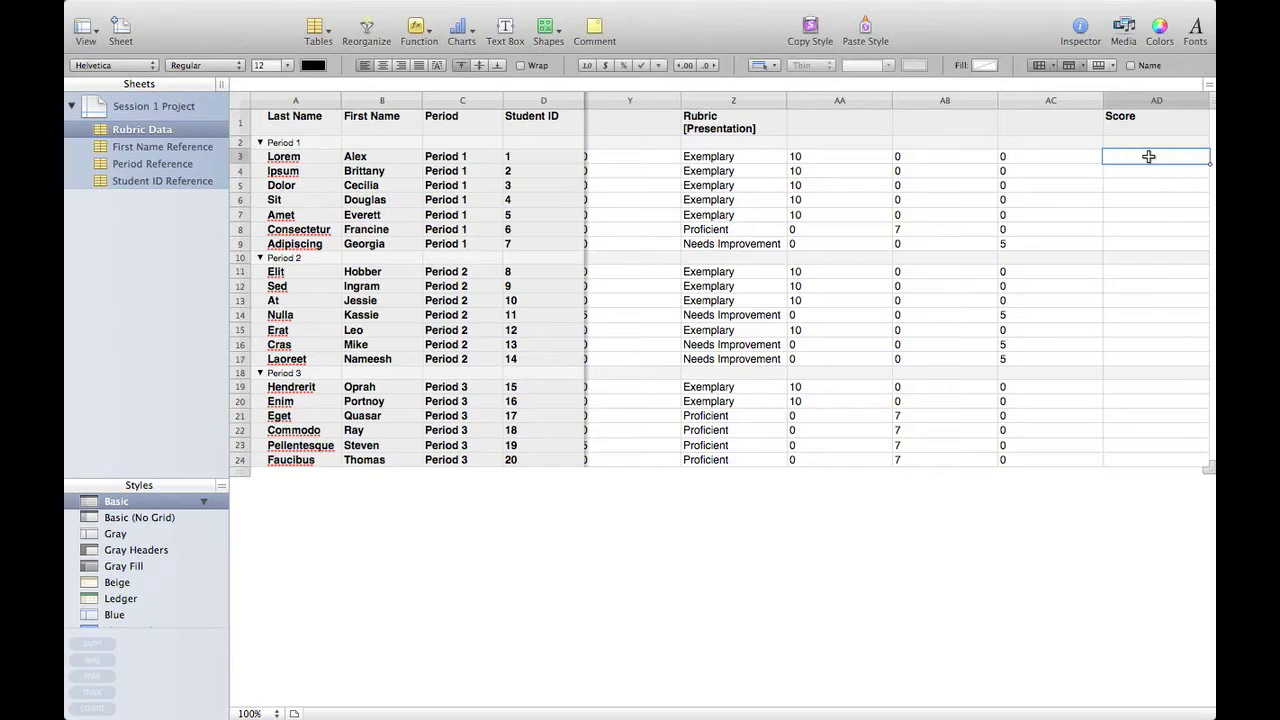
pyautogui.write('=SUM(')
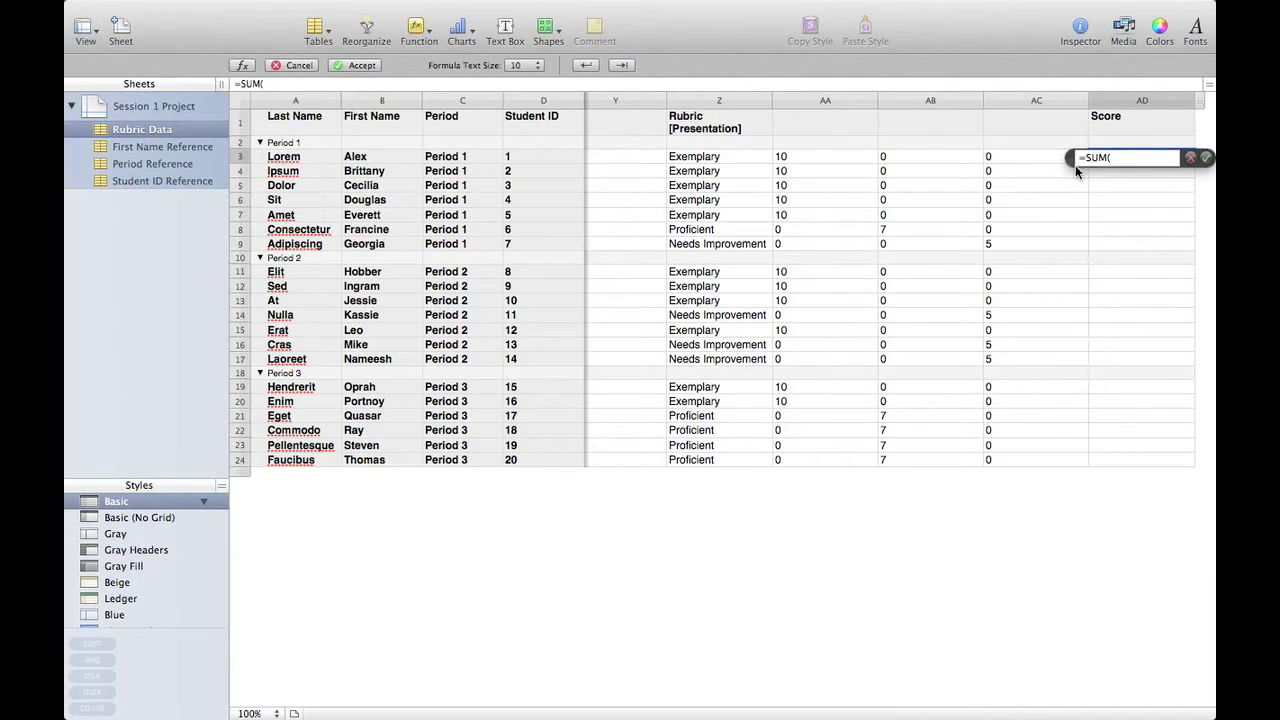
pyautogui.hscroll(-15, 1048, 145)
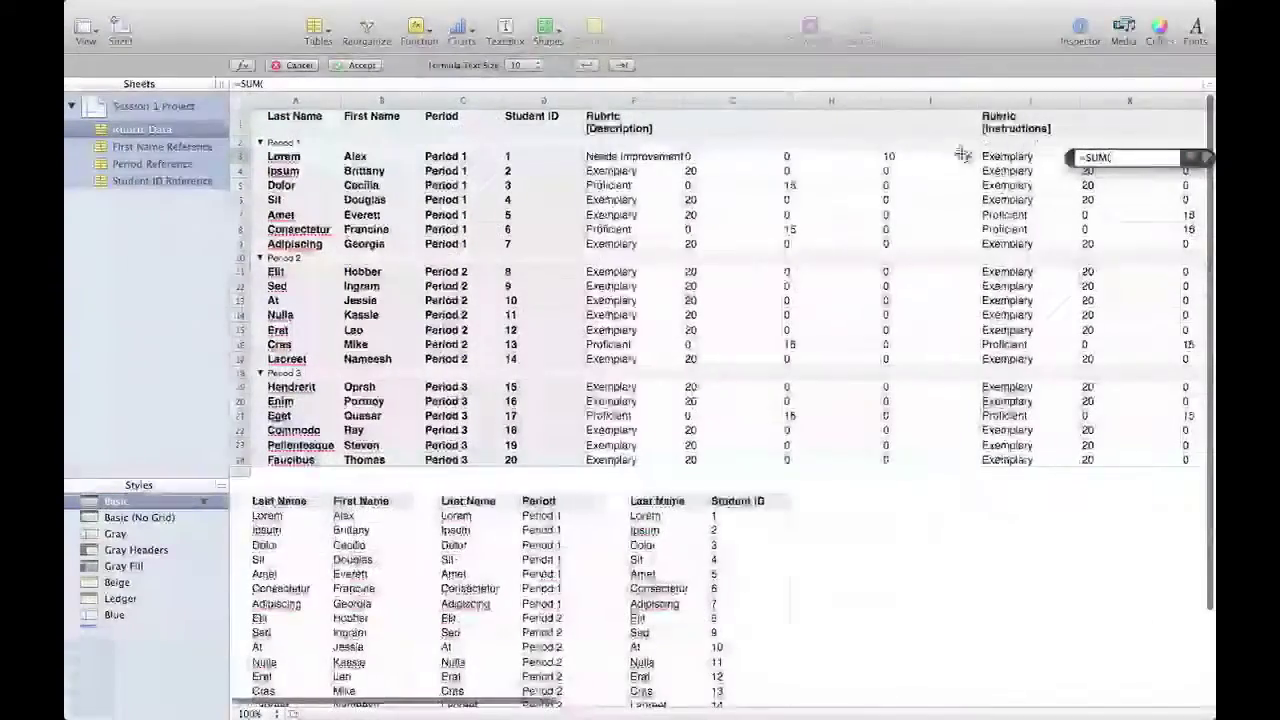
pyautogui.moveTo(747, 158); pyautogui.dragTo(964, 160)
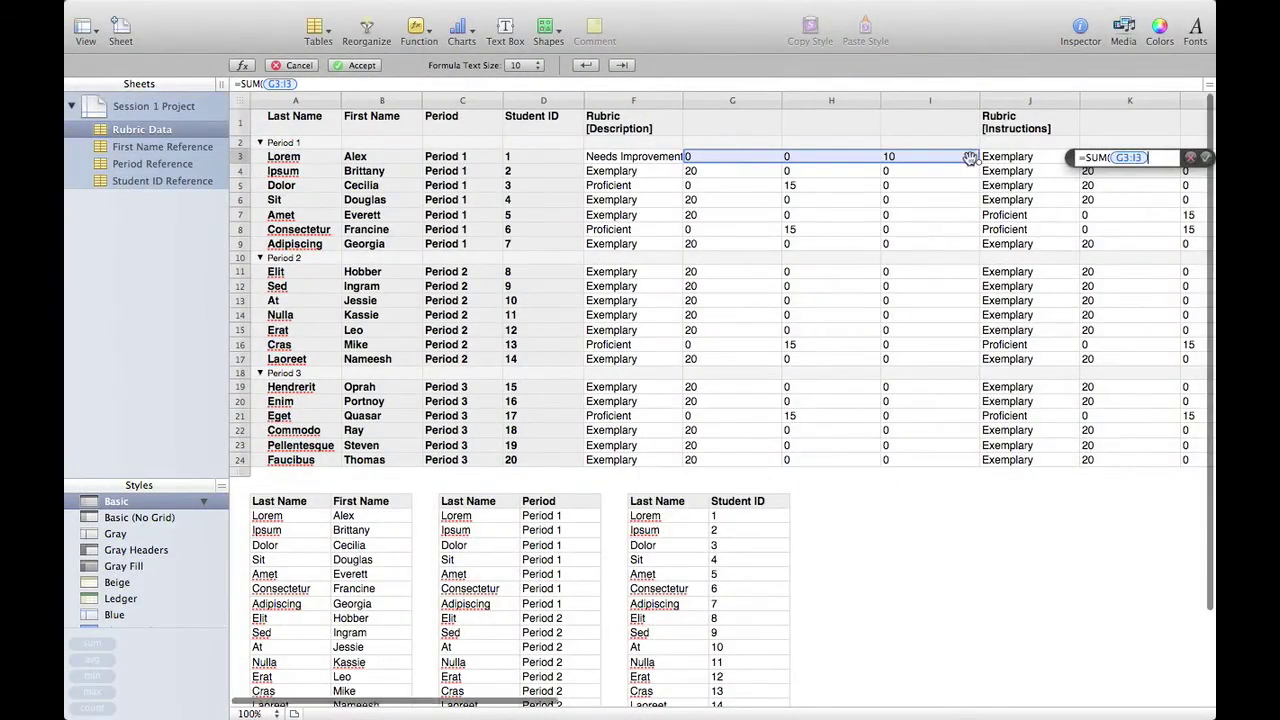
pyautogui.hscroll(10, 970, 163)
pyautogui.write(',')
pyautogui.moveTo(714, 157); pyautogui.dragTo(855, 160)
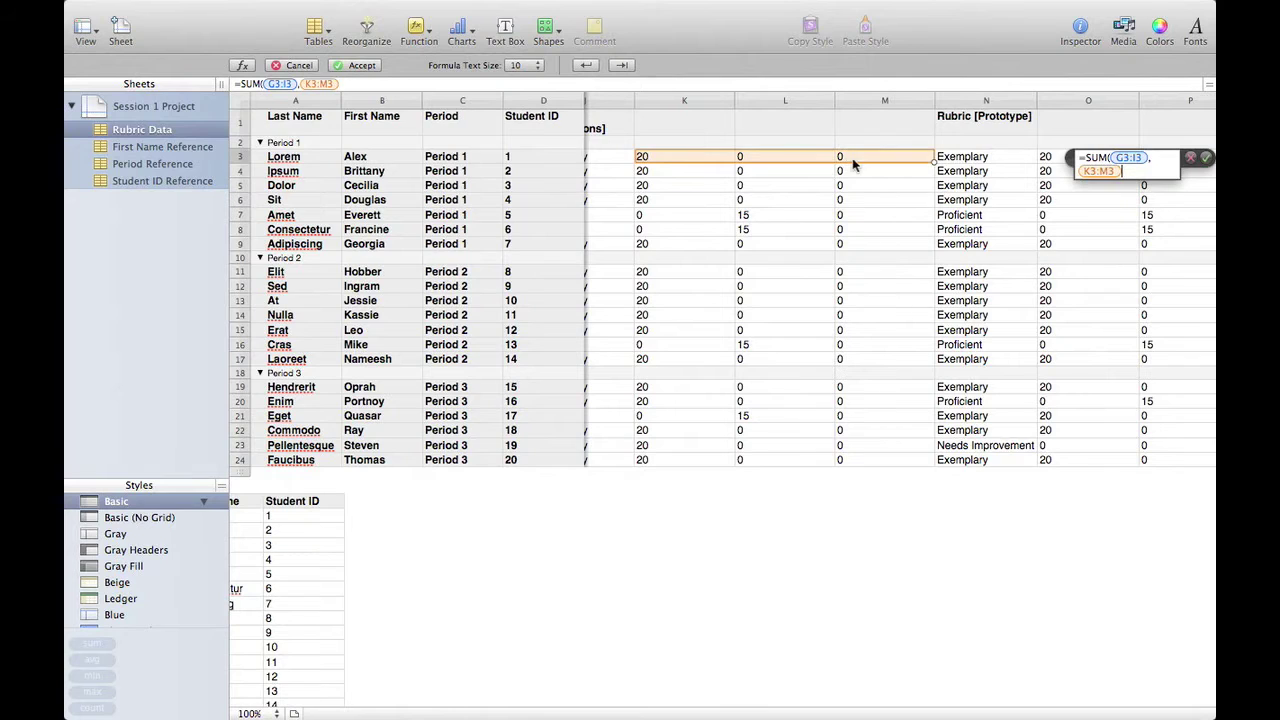
pyautogui.hscroll(5, 968, 162)
pyautogui.write(',')
pyautogui.moveTo(849, 160); pyautogui.dragTo(1012, 160)
pyautogui.hscroll(5, 1012, 160)
# Step: Complete the SUM formula in AD3 with the Final Product, Reflection and Presentation score ranges S3:U3, W3:Y3 and AA3:AC3
pyautogui.write(',')
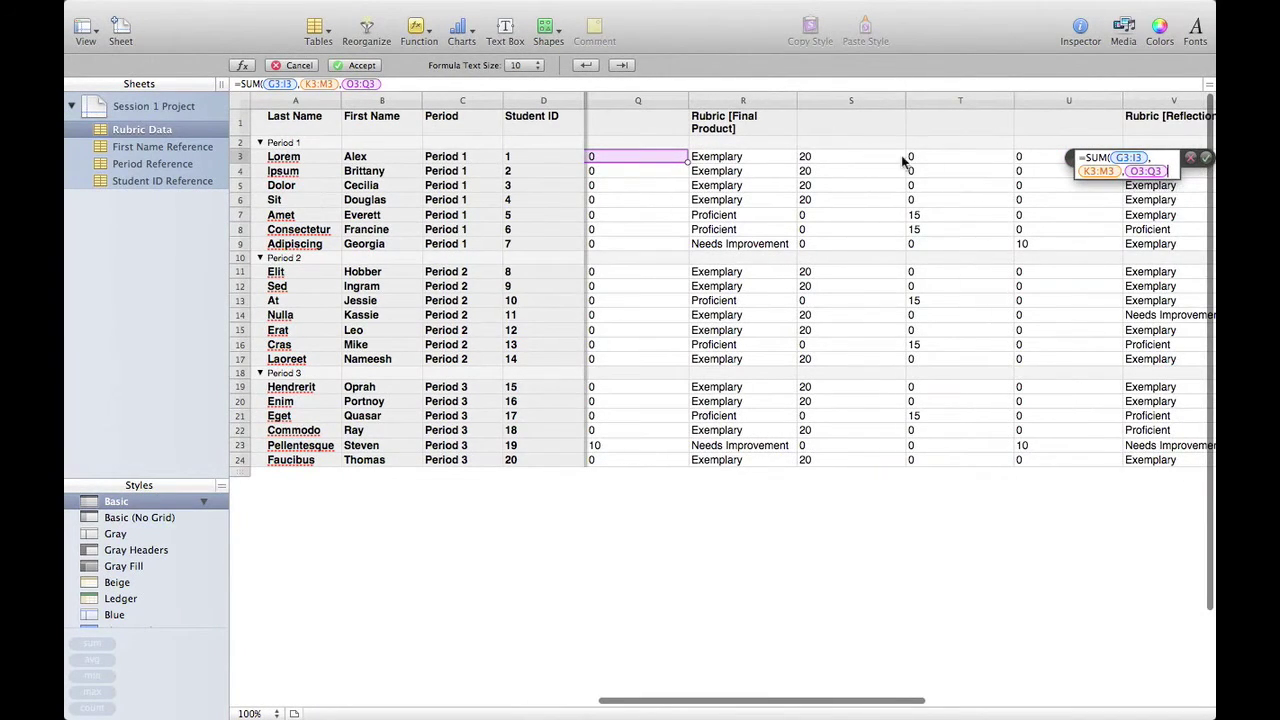
pyautogui.moveTo(904, 160); pyautogui.dragTo(1032, 158)
pyautogui.hscroll(5, 1032, 160)
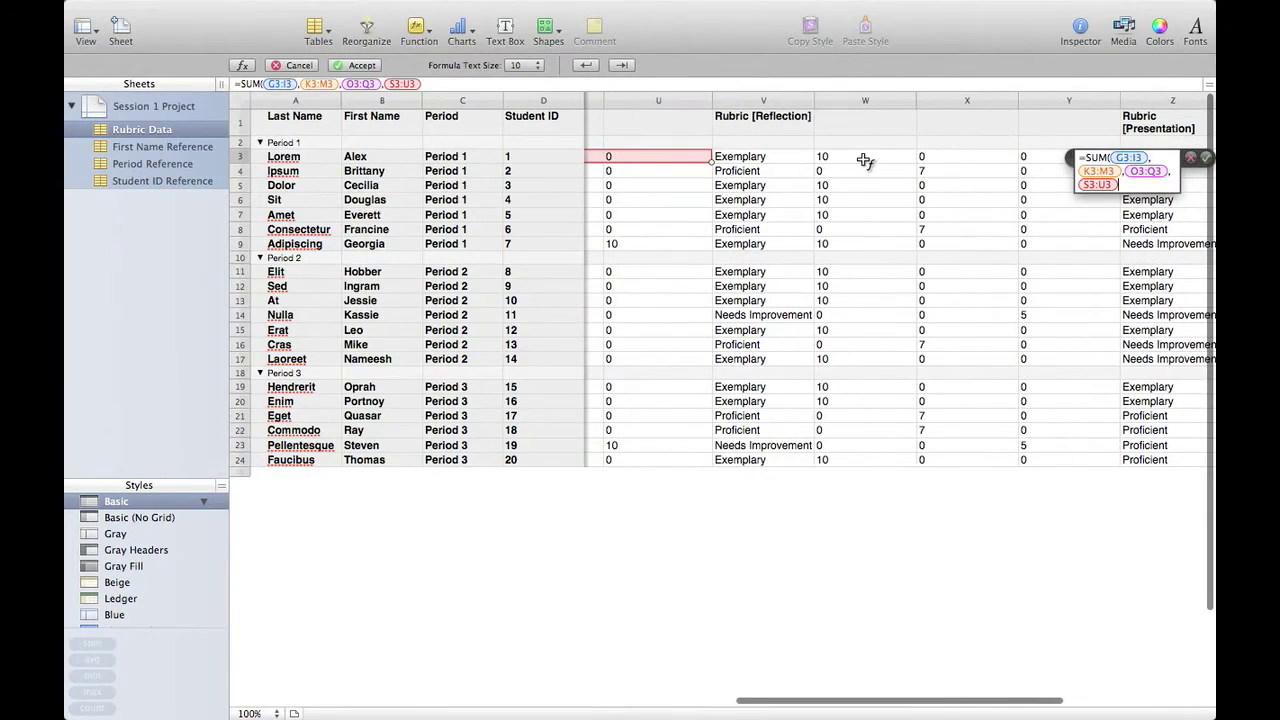
pyautogui.write(',')
pyautogui.click(862, 158)
pyautogui.keyDown('shift'); pyautogui.click(1026, 156); pyautogui.keyUp('shift')
pyautogui.hscroll(5, 1026, 156)
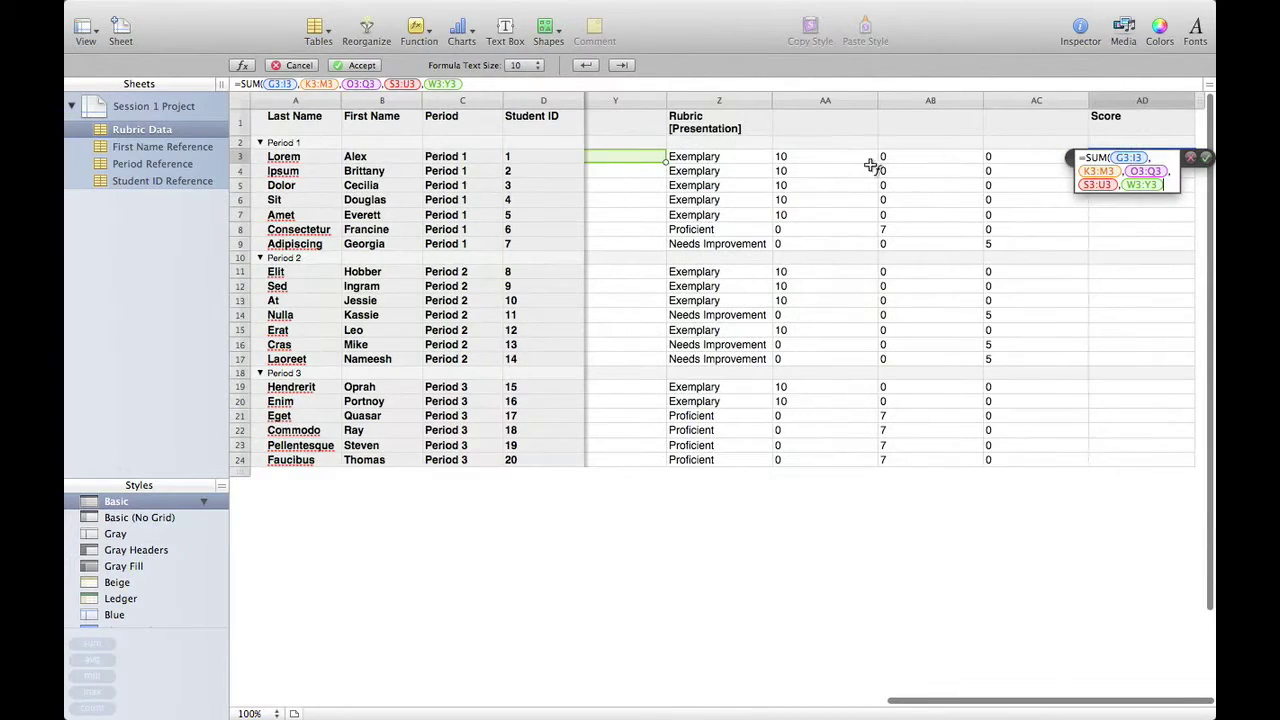
pyautogui.write(',')
pyautogui.click(826, 160)
pyautogui.keyDown('shift'); pyautogui.click(1000, 160); pyautogui.keyUp('shift')
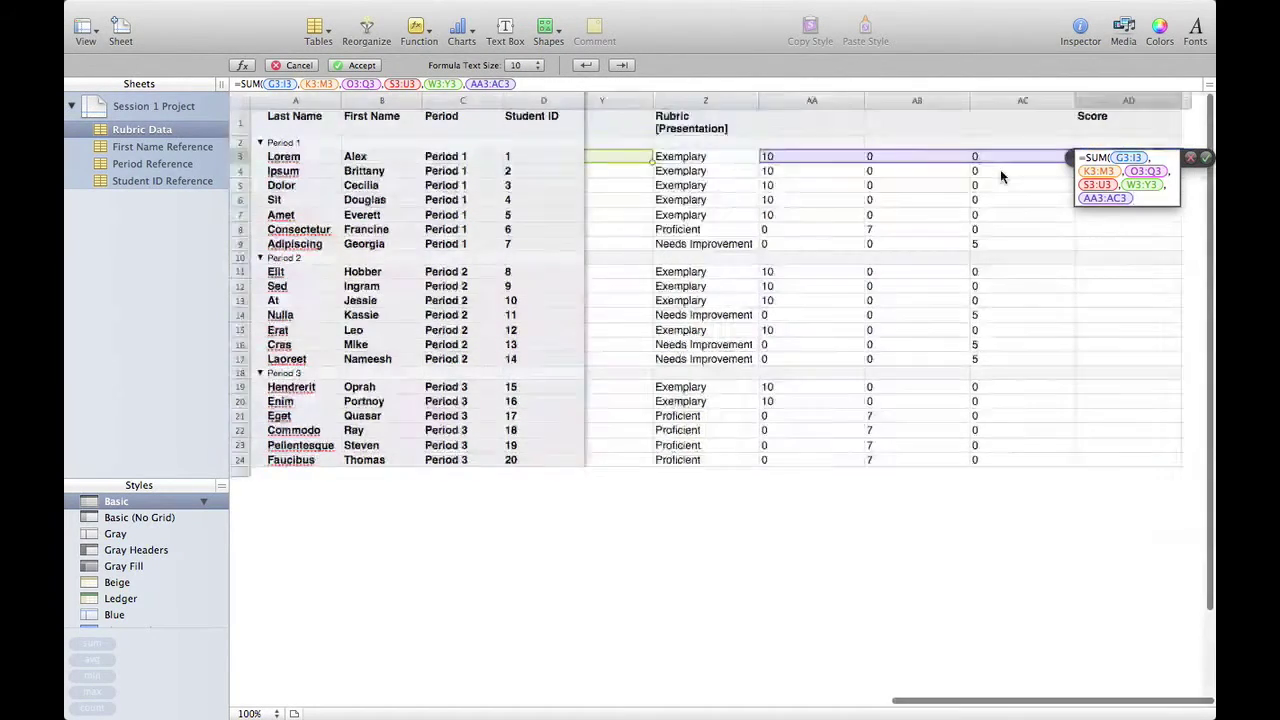
pyautogui.write(')')
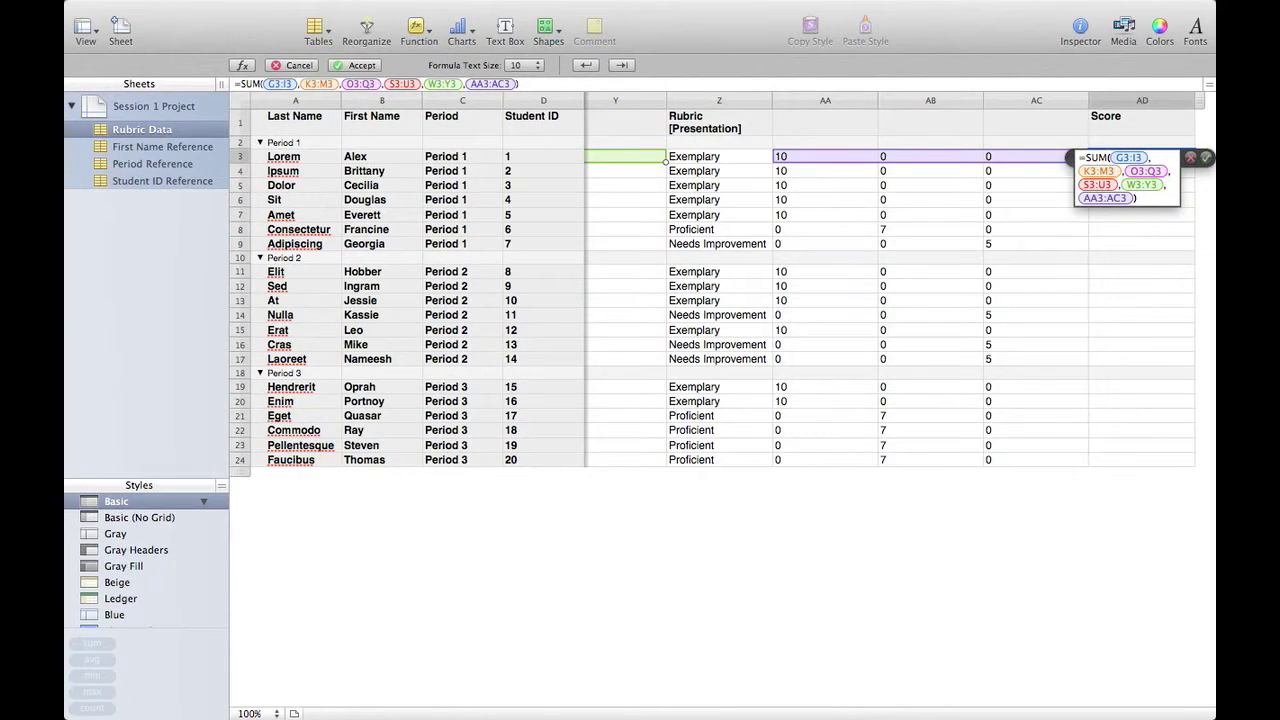
pyautogui.press('Return')
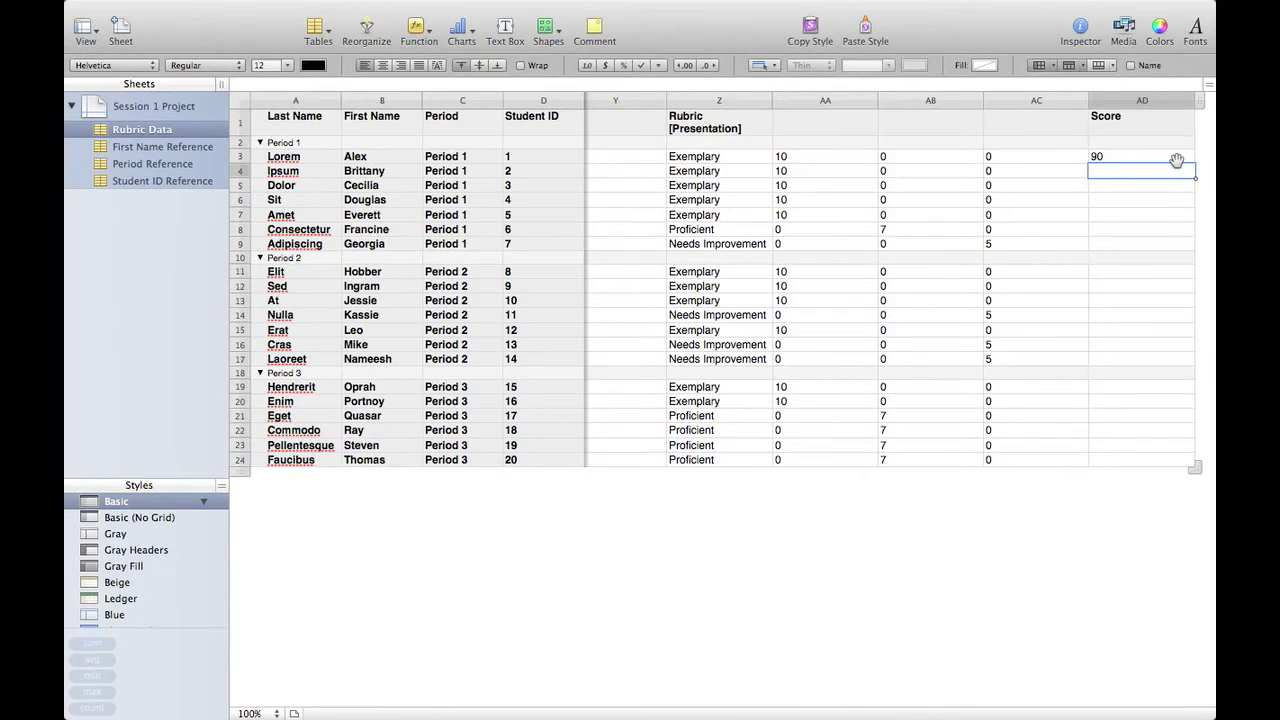
# Step: Fill the Score formula in AD3 down through row 24 for all students
pyautogui.click(1153, 157)
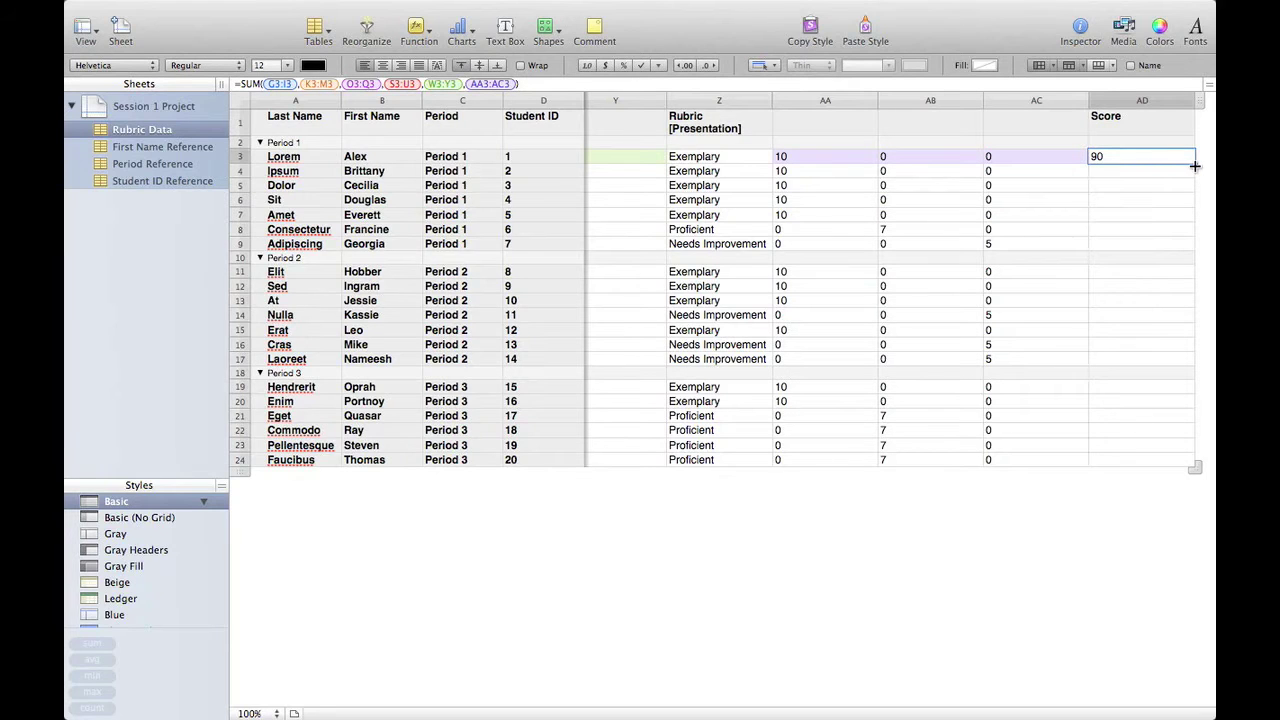
pyautogui.moveTo(1195, 166); pyautogui.dragTo(1177, 480)
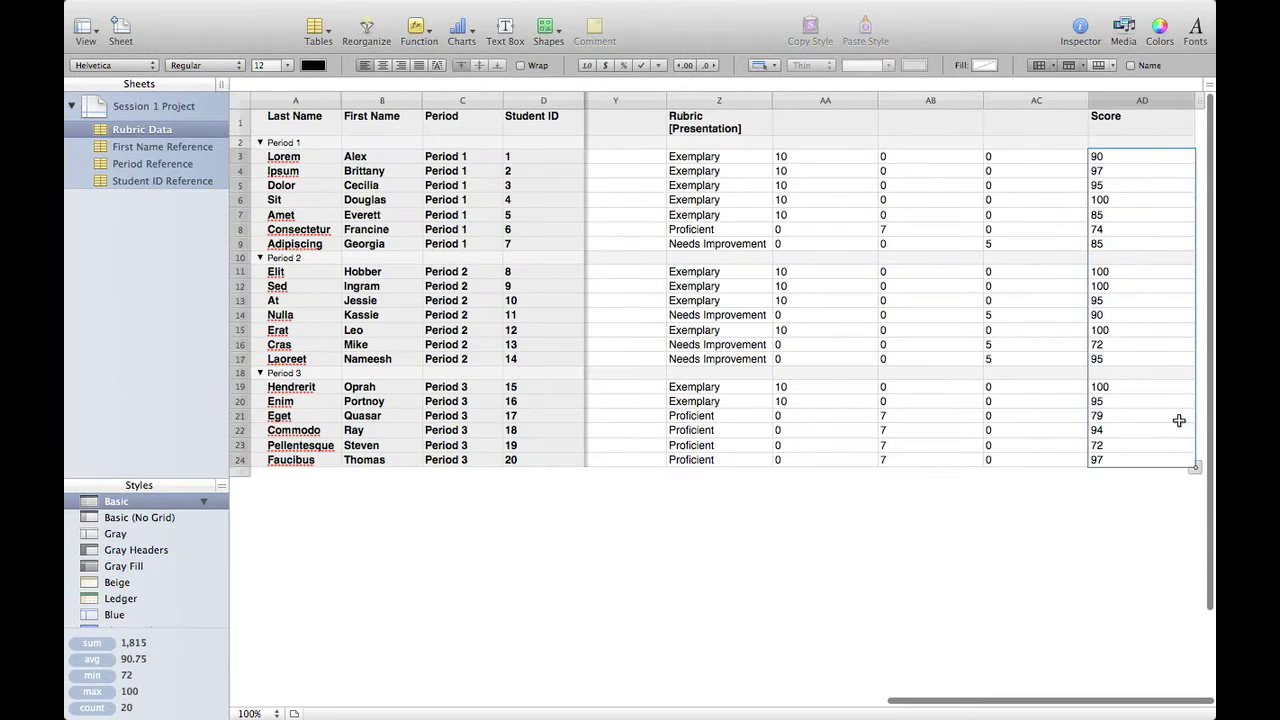
# Step: Examine the Score formulas in AD12, AD6, AD5 and AD7 and the score ranges they add up
pyautogui.click(1133, 286)
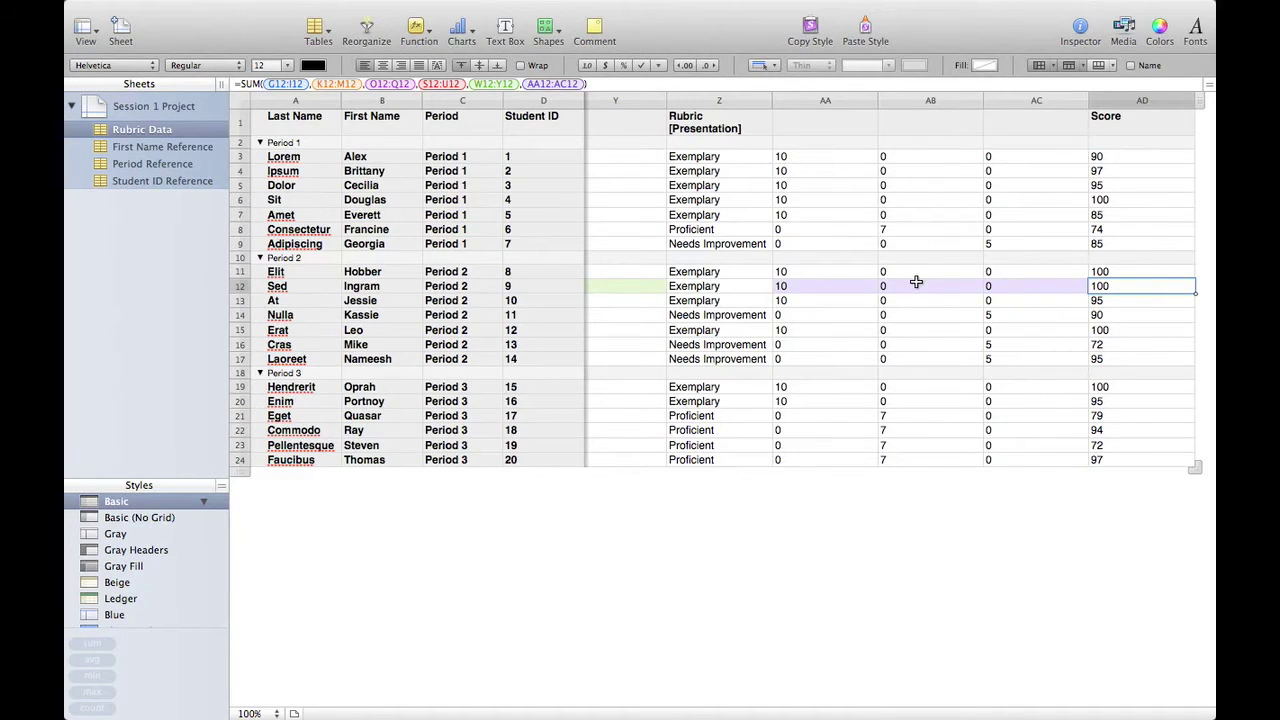
pyautogui.click(1133, 201)
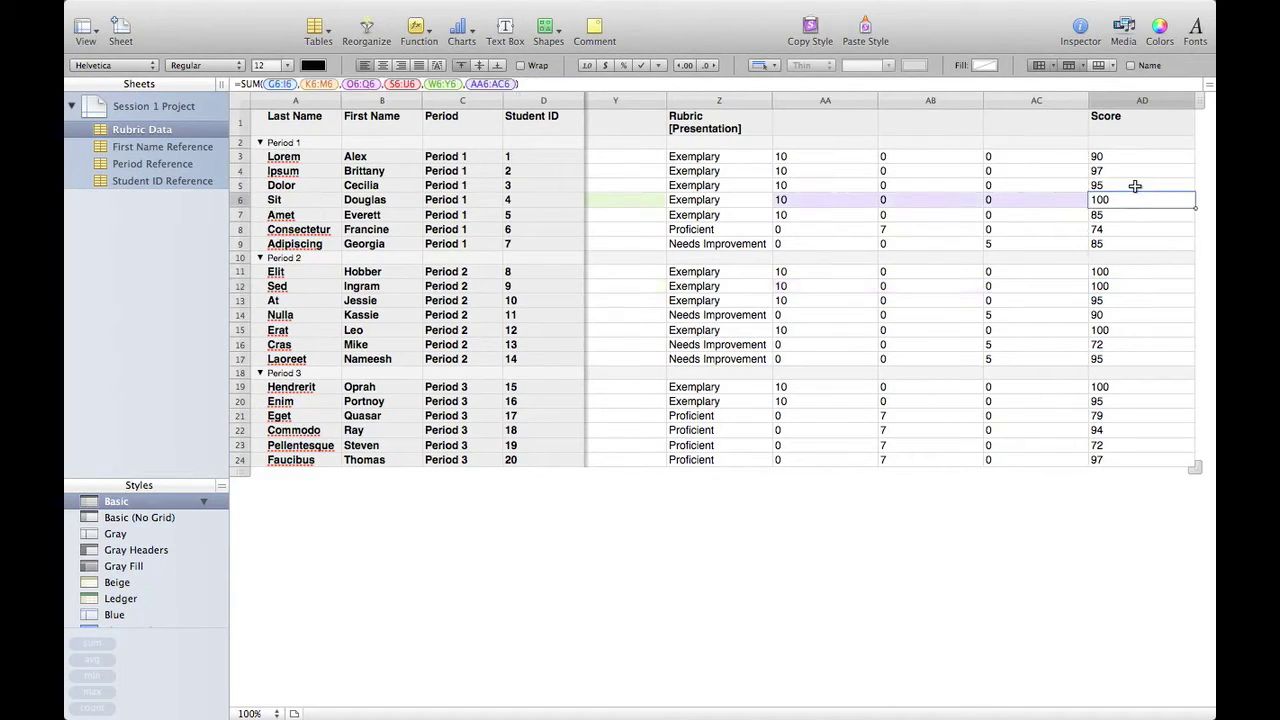
pyautogui.click(1135, 186)
pyautogui.click(1130, 215)
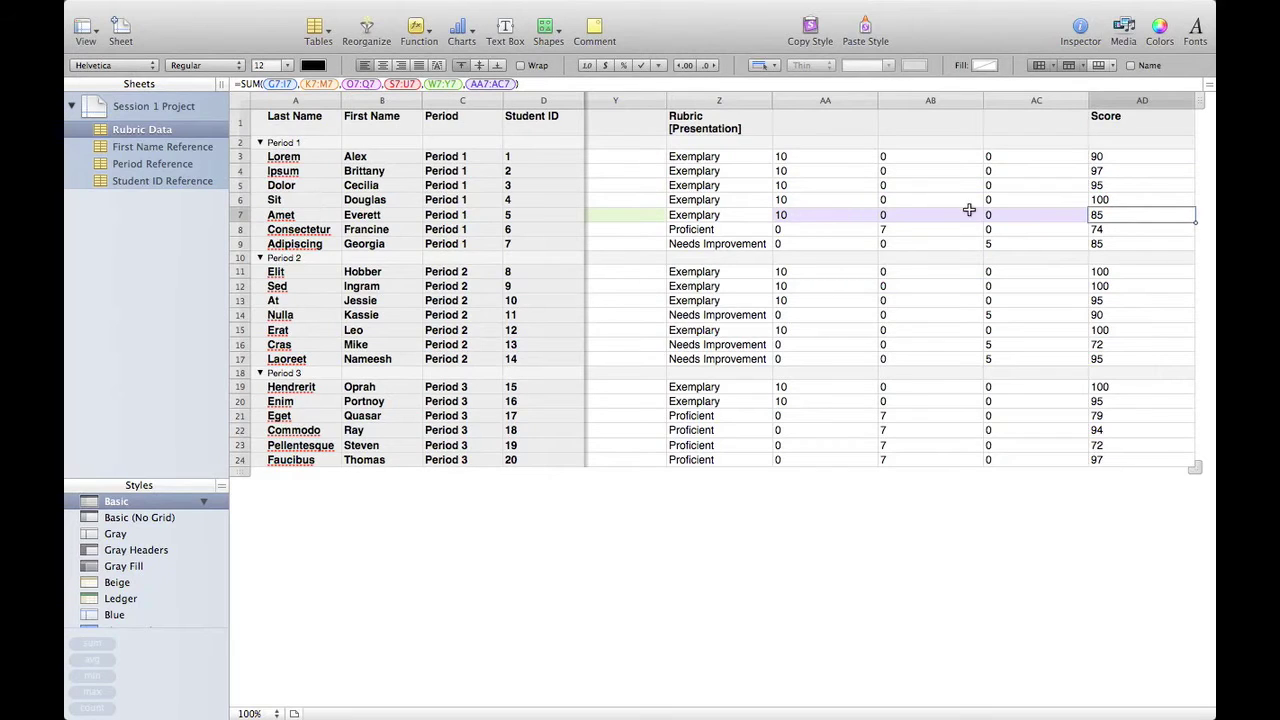
pyautogui.hscroll(-5, 897, 214)
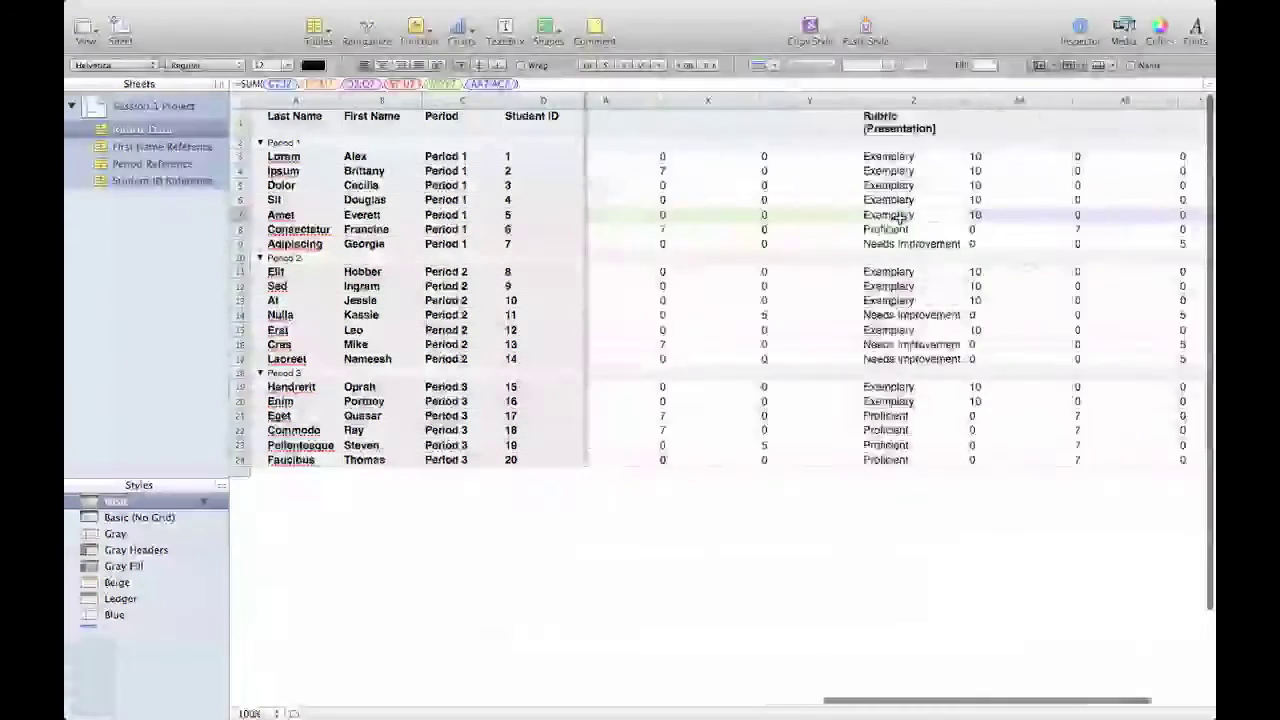
pyautogui.hscroll(3, 897, 214)
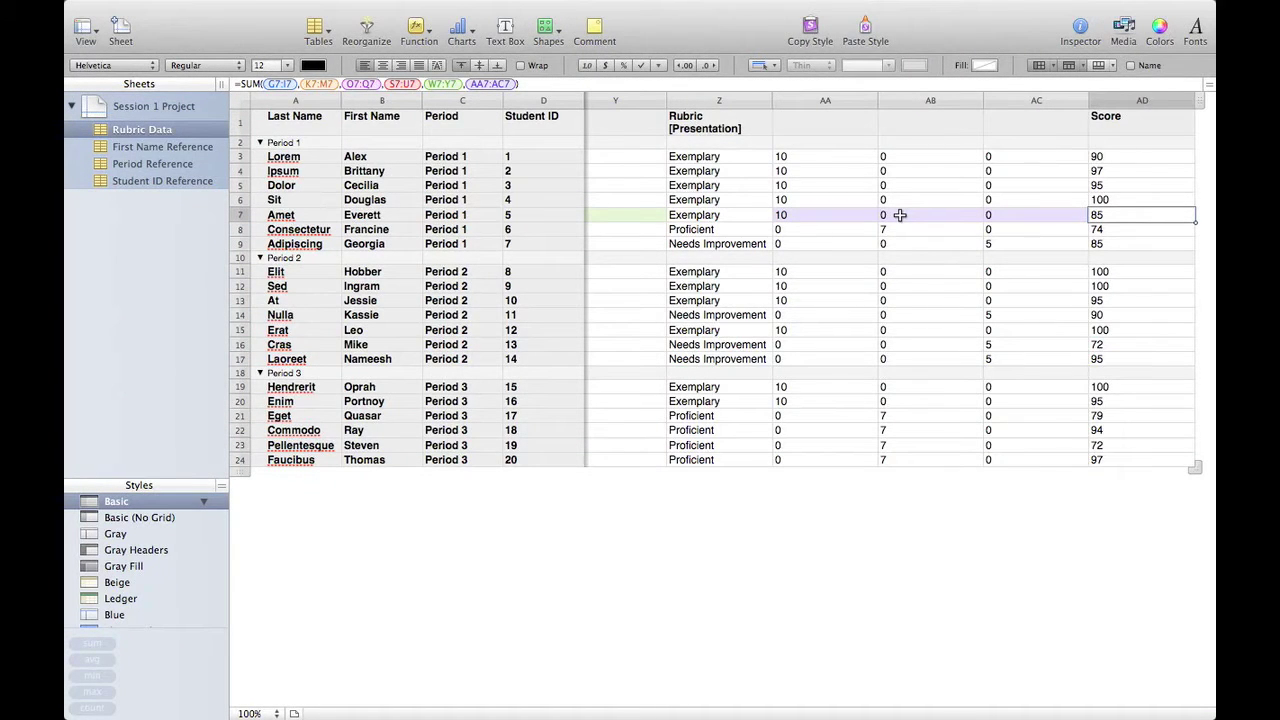
# Step: Select the Description score columns G to I together with the Instructions score columns K to M
pyautogui.hscroll(-8, 893, 197)
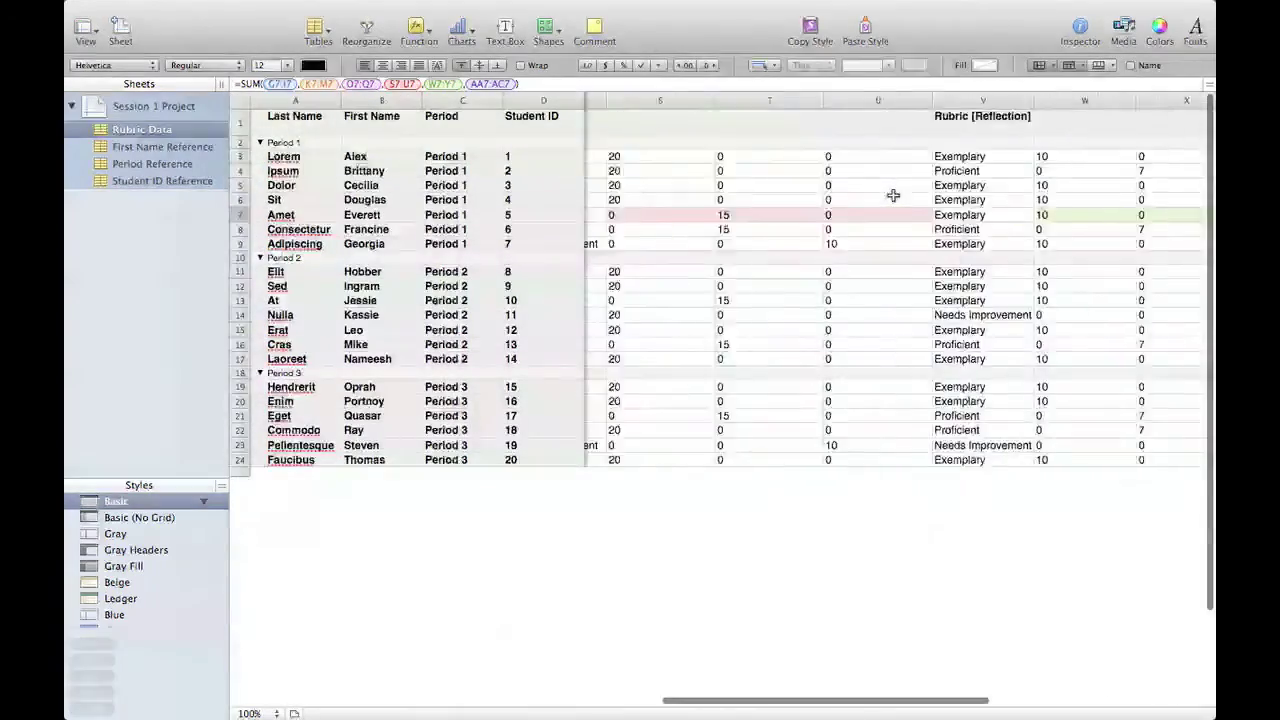
pyautogui.hscroll(-8, 893, 197)
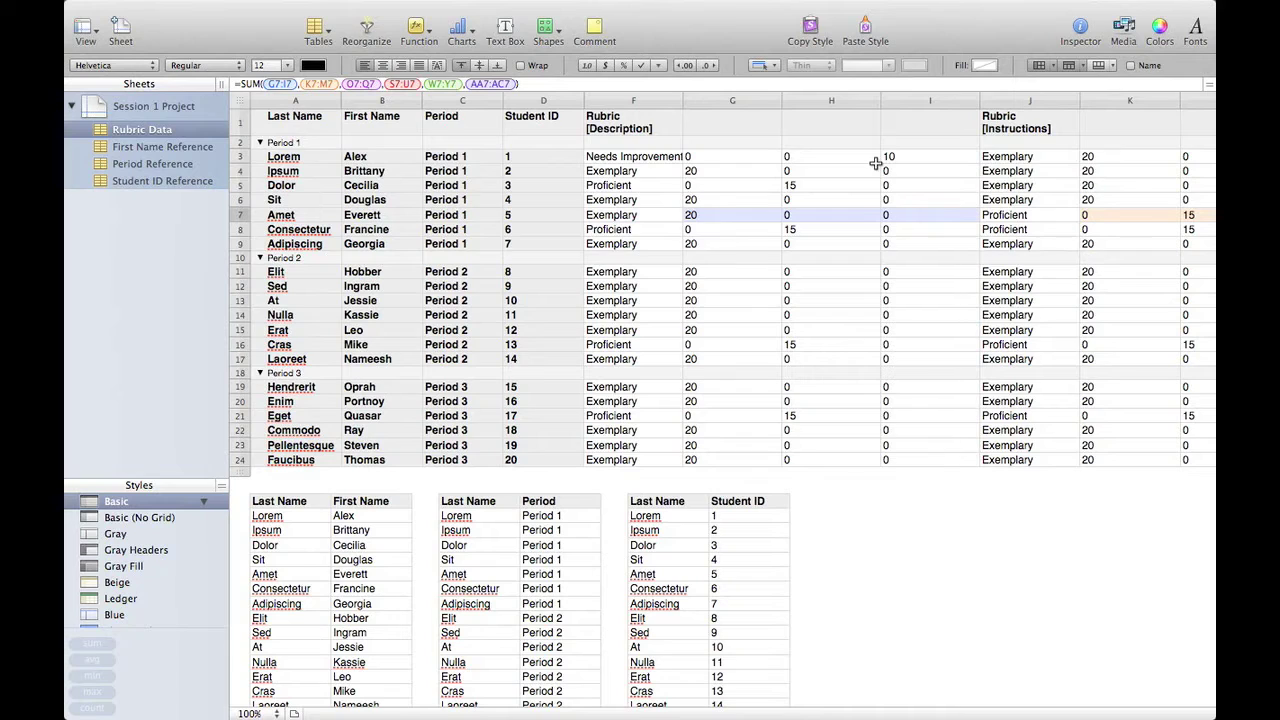
pyautogui.click(744, 100)
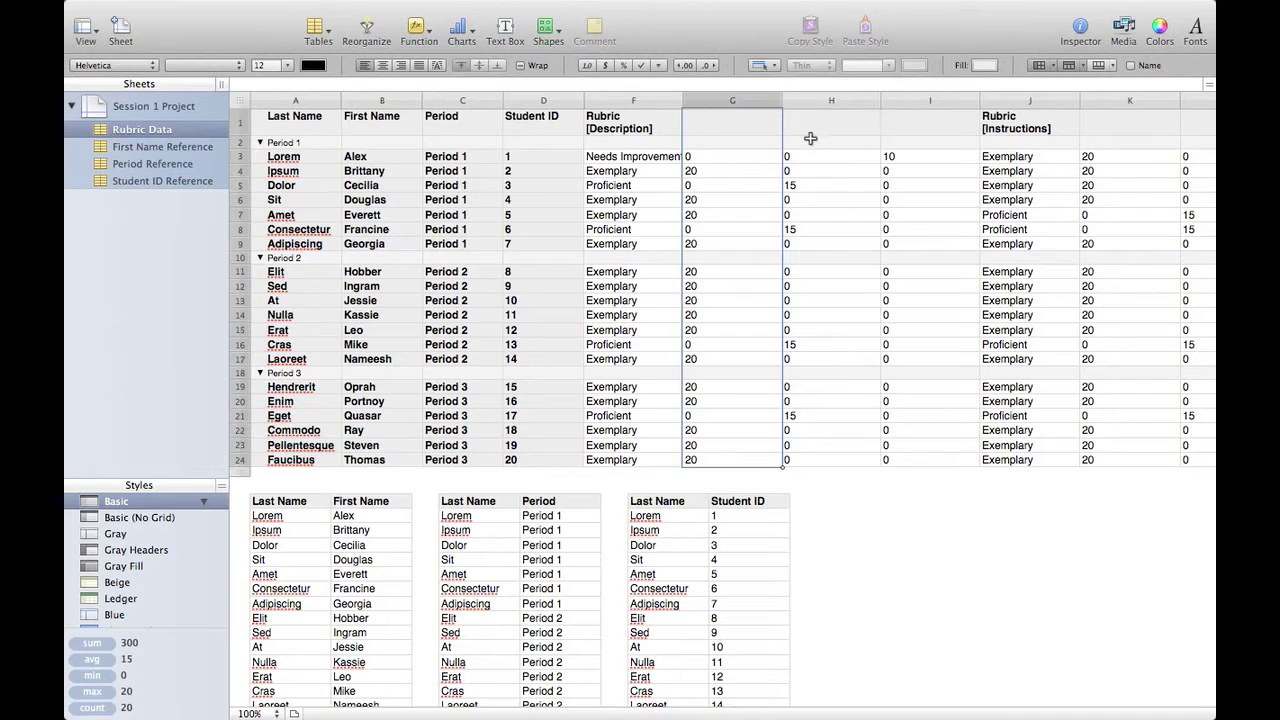
pyautogui.keyDown('shift'); pyautogui.click(911, 101); pyautogui.keyUp('shift')
pyautogui.hscroll(1, 955, 128)
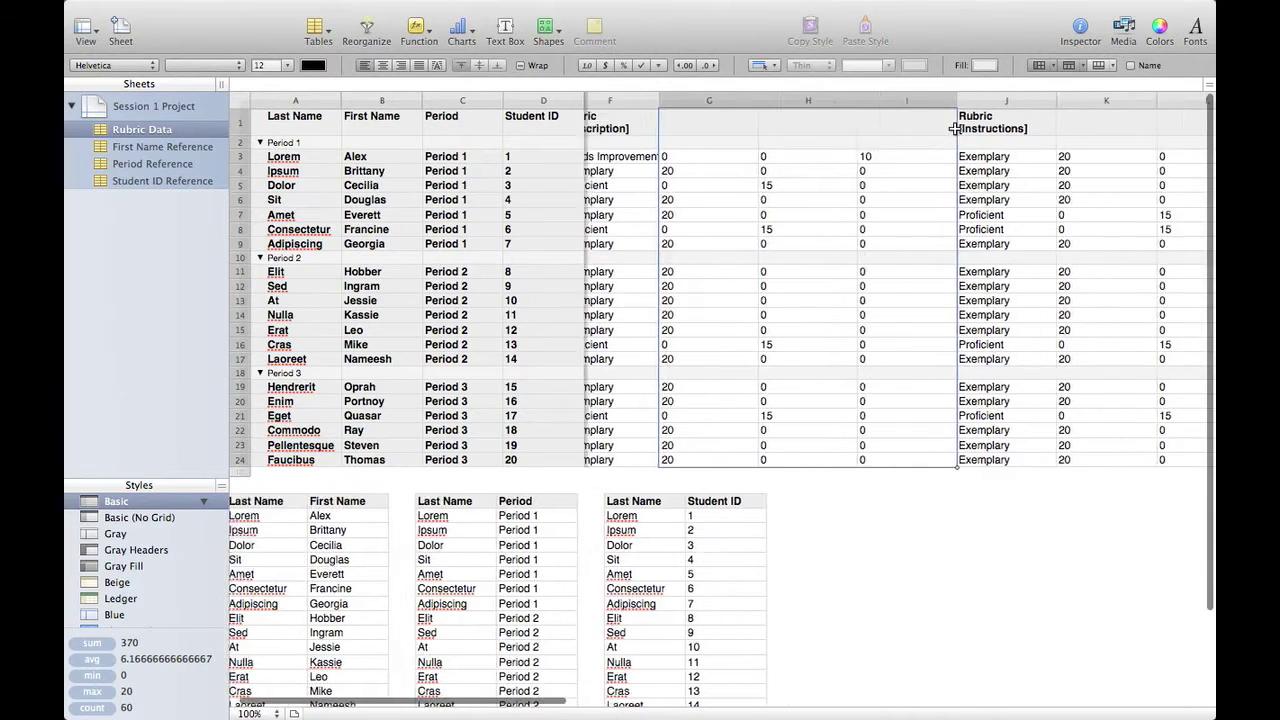
pyautogui.hscroll(1, 955, 128)
pyautogui.keyDown('super'); pyautogui.click(940, 101); pyautogui.keyUp('super')
pyautogui.hscroll(3, 1002, 137)
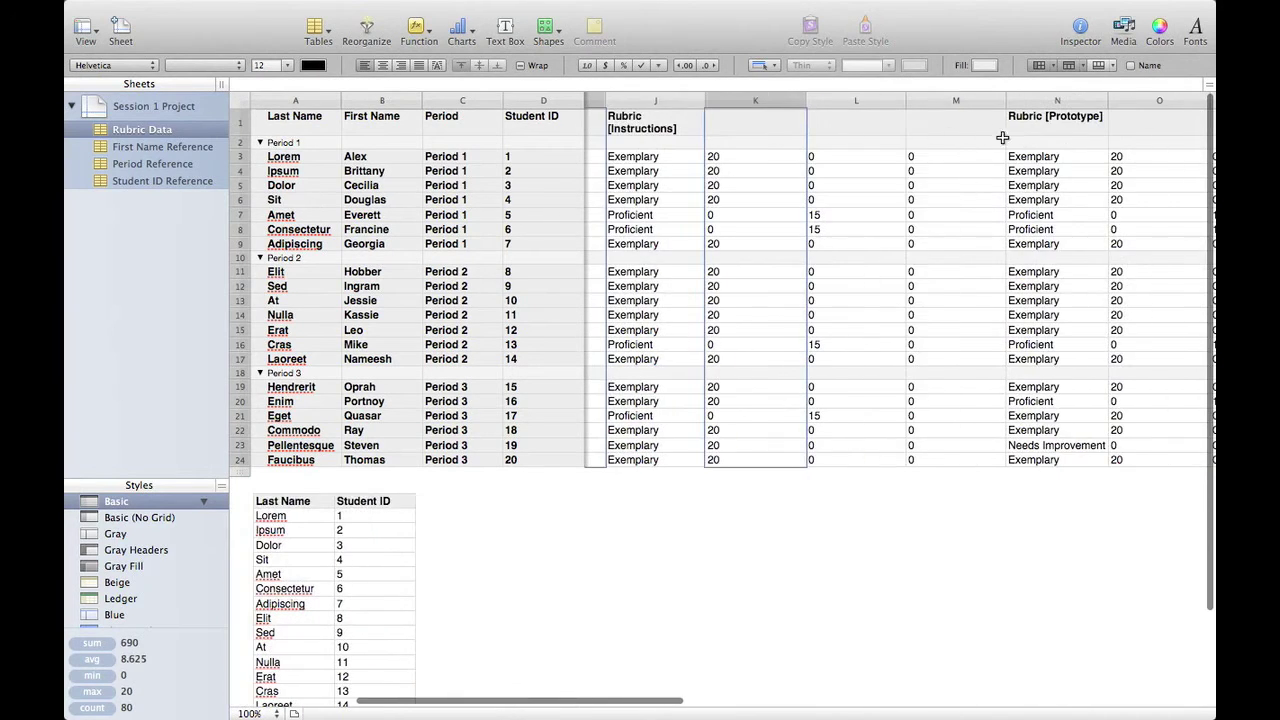
pyautogui.keyDown('shift'); pyautogui.click(948, 101); pyautogui.keyUp('shift')
pyautogui.hscroll(2, 983, 130)
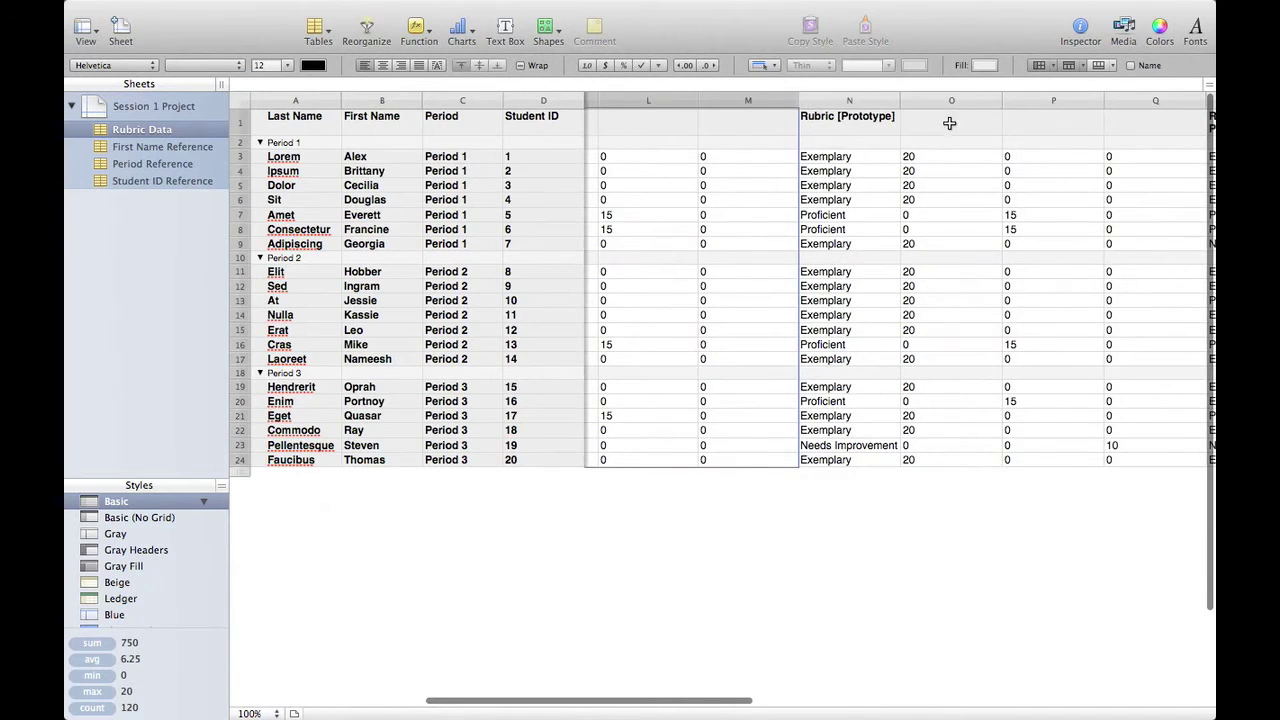
# Step: Add the Prototype score columns O to Q to the column selection
pyautogui.keyDown('super'); pyautogui.click(953, 101); pyautogui.keyUp('super')
pyautogui.hscroll(1, 1010, 151)
pyautogui.hscroll(1, 1010, 151)
pyautogui.keyDown('super'); pyautogui.click(1038, 104); pyautogui.keyUp('super')
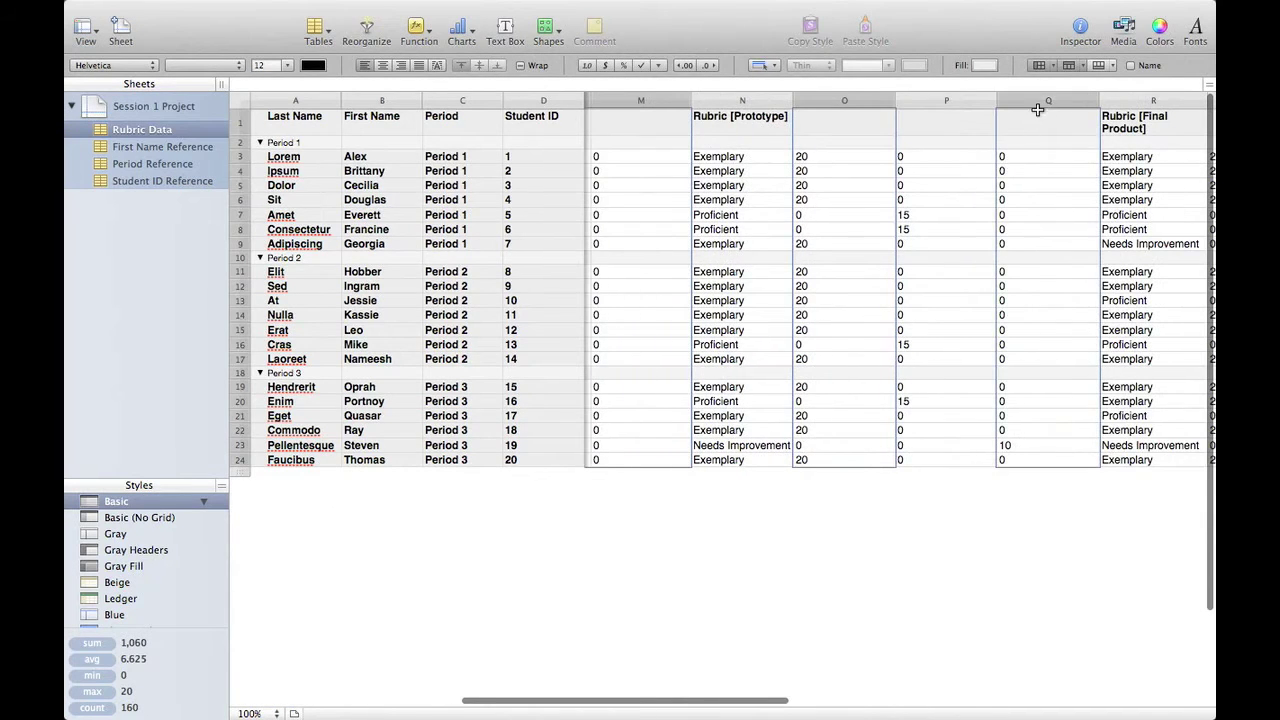
pyautogui.keyDown('super'); pyautogui.click(954, 102); pyautogui.keyUp('super')
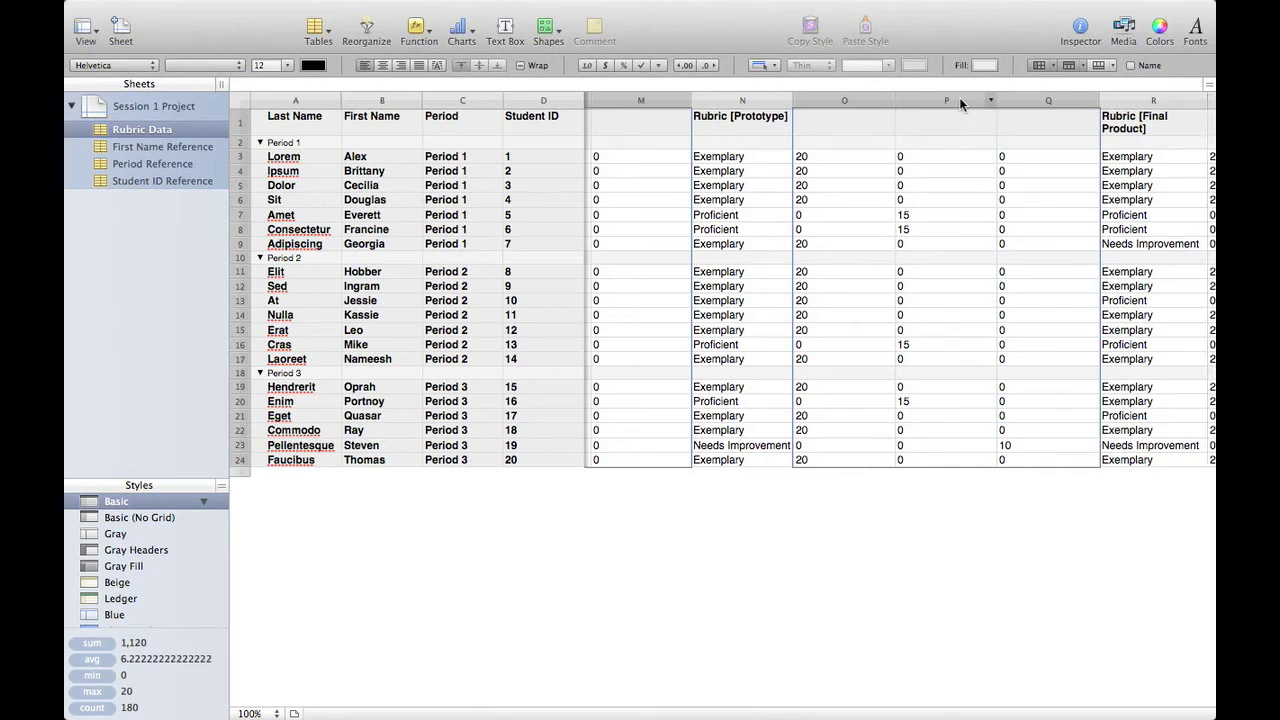
pyautogui.keyDown('super'); pyautogui.click(959, 97); pyautogui.keyUp('super')
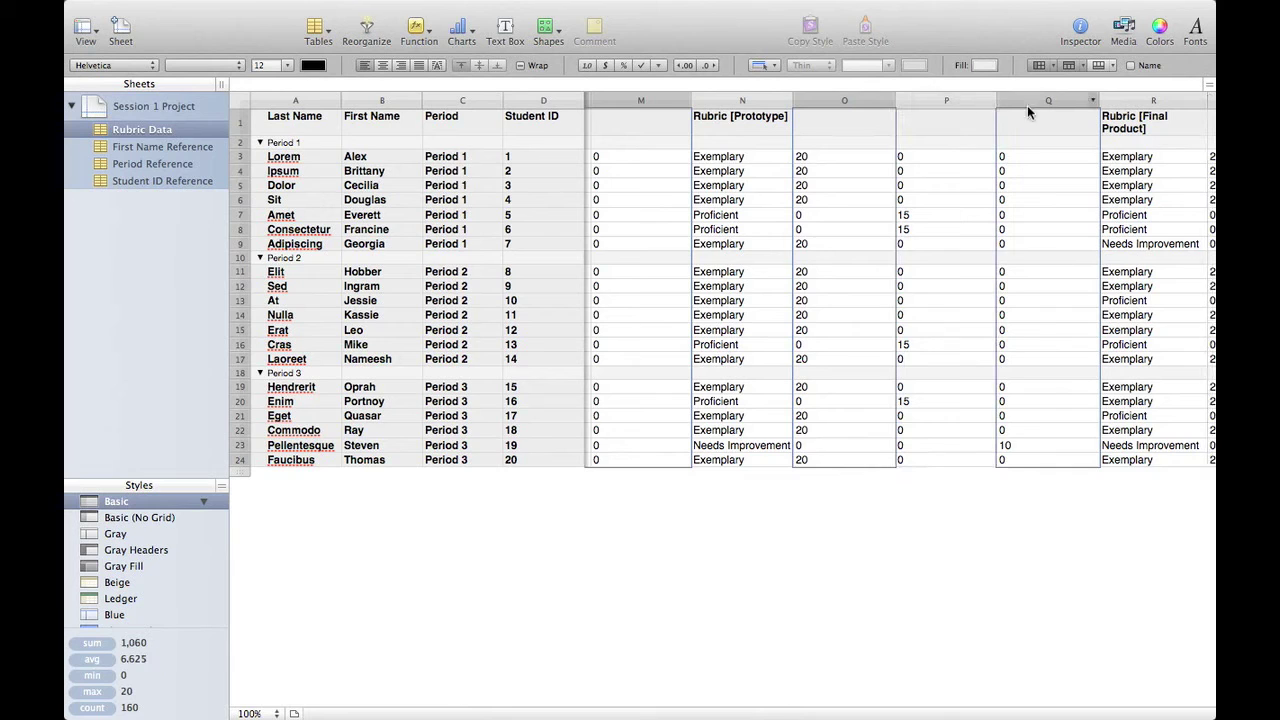
pyautogui.keyDown('super'); pyautogui.click(951, 108); pyautogui.keyUp('super')
# Step: Extend the column selection with the Final Product score columns S to U and the Reflection score columns W to Y
pyautogui.hscroll(5, 980, 151)
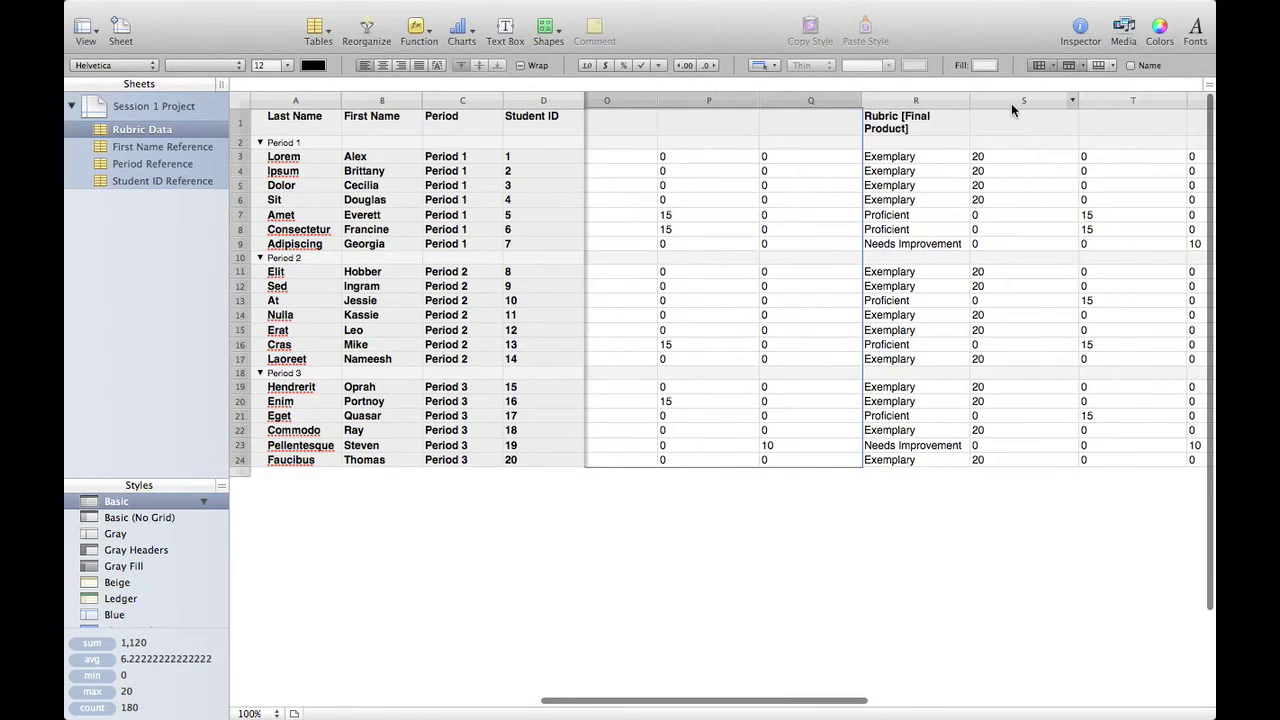
pyautogui.keyDown('super'); pyautogui.click(1012, 101); pyautogui.keyUp('super')
pyautogui.hscroll(5, 1020, 170)
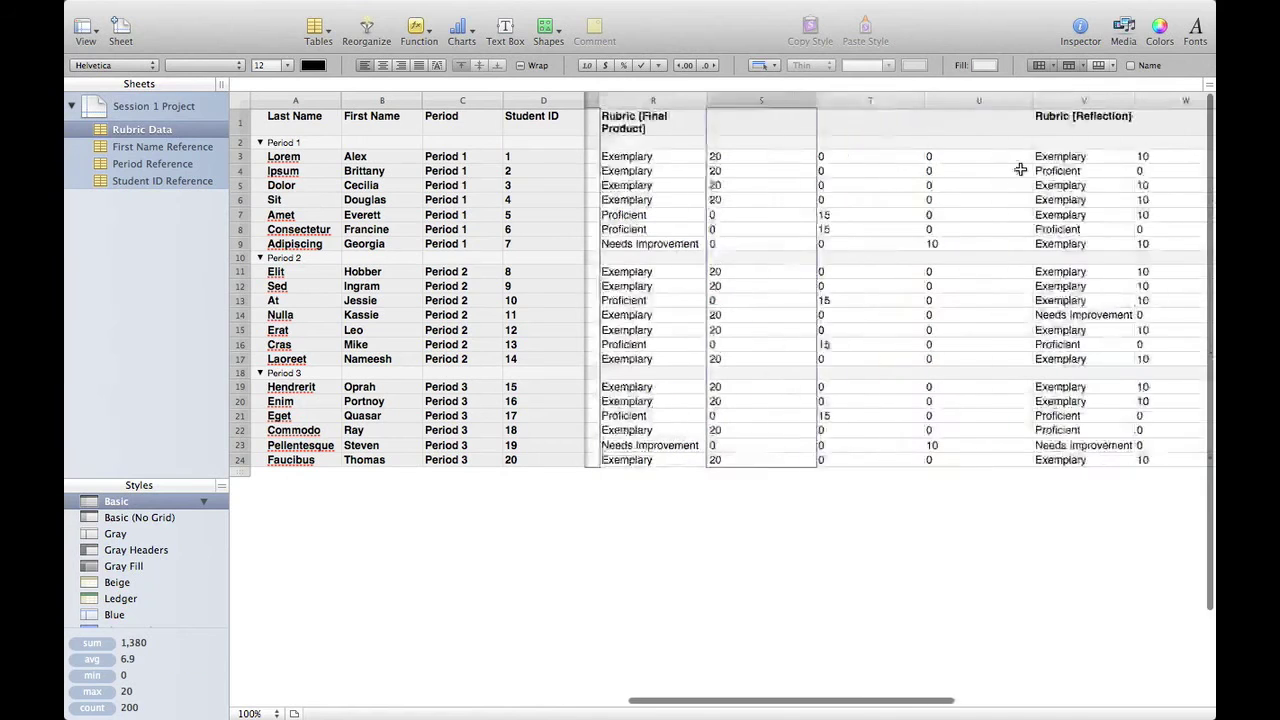
pyautogui.keyDown('shift'); pyautogui.click(989, 103); pyautogui.keyUp('shift')
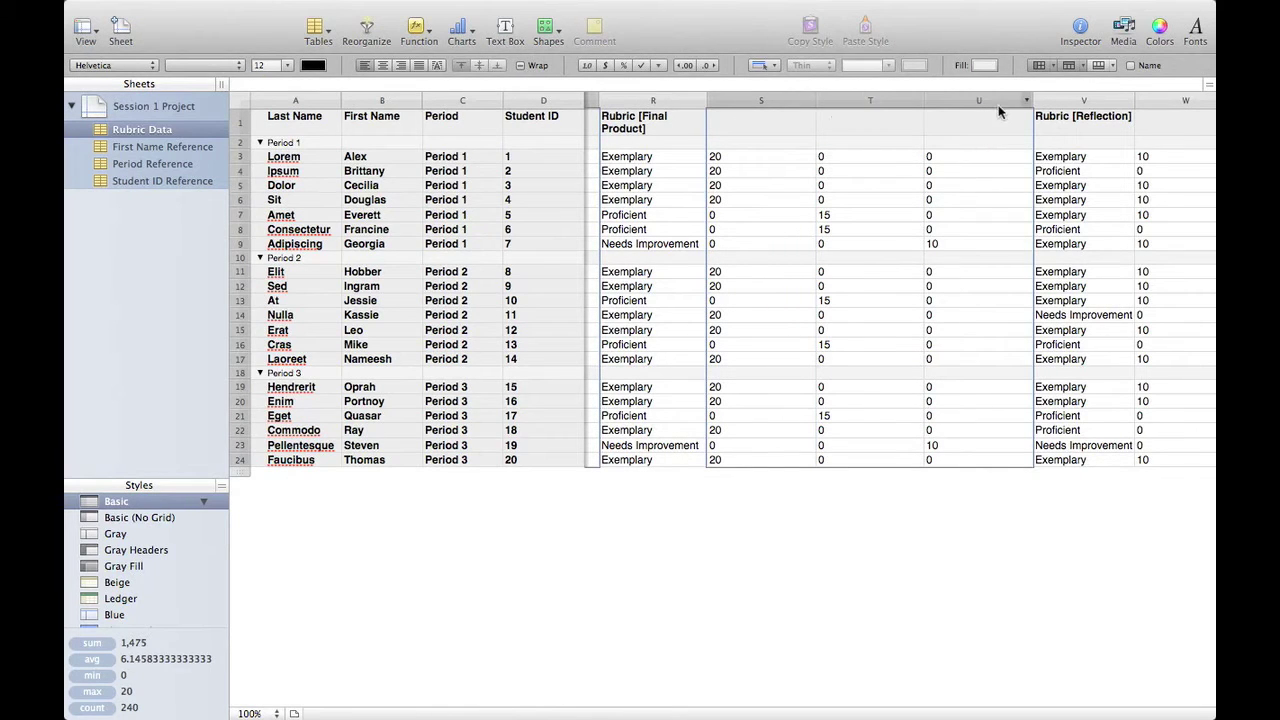
pyautogui.hscroll(5, 957, 100)
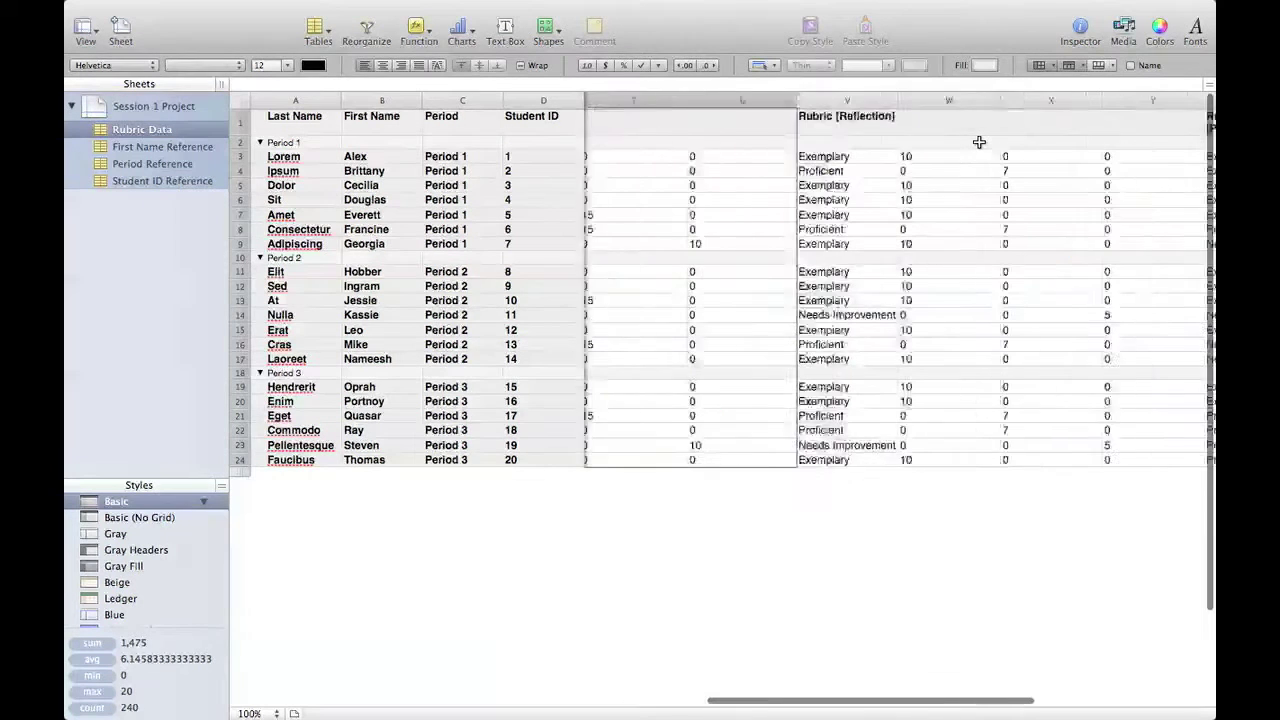
pyautogui.keyDown('shift'); pyautogui.click(952, 102); pyautogui.keyUp('shift')
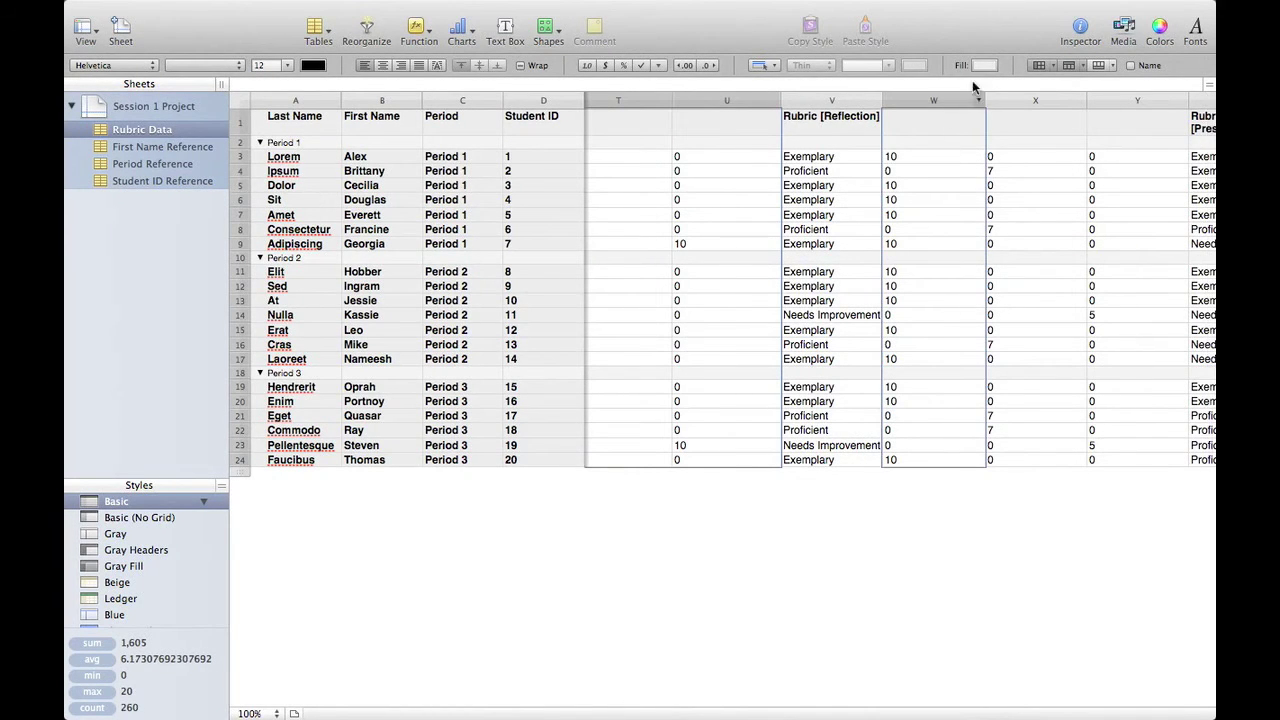
pyautogui.hscroll(4, 960, 150)
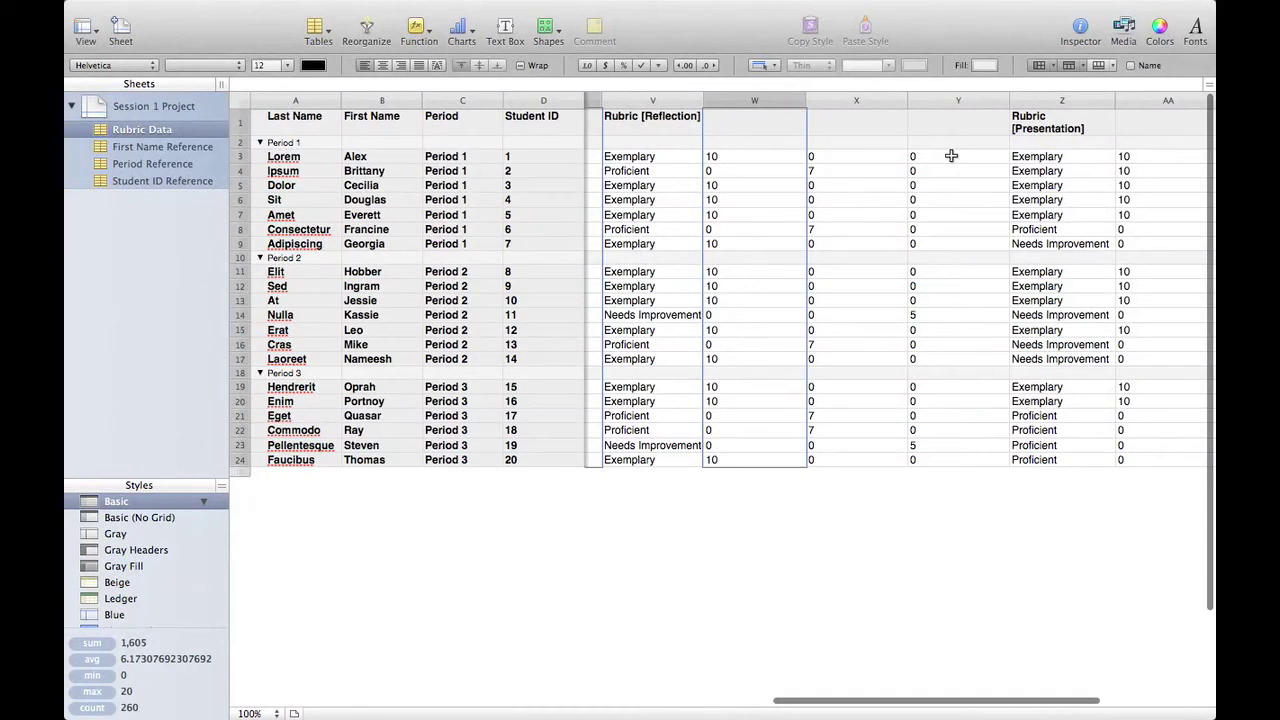
pyautogui.keyDown('shift'); pyautogui.click(960, 102); pyautogui.keyUp('shift')
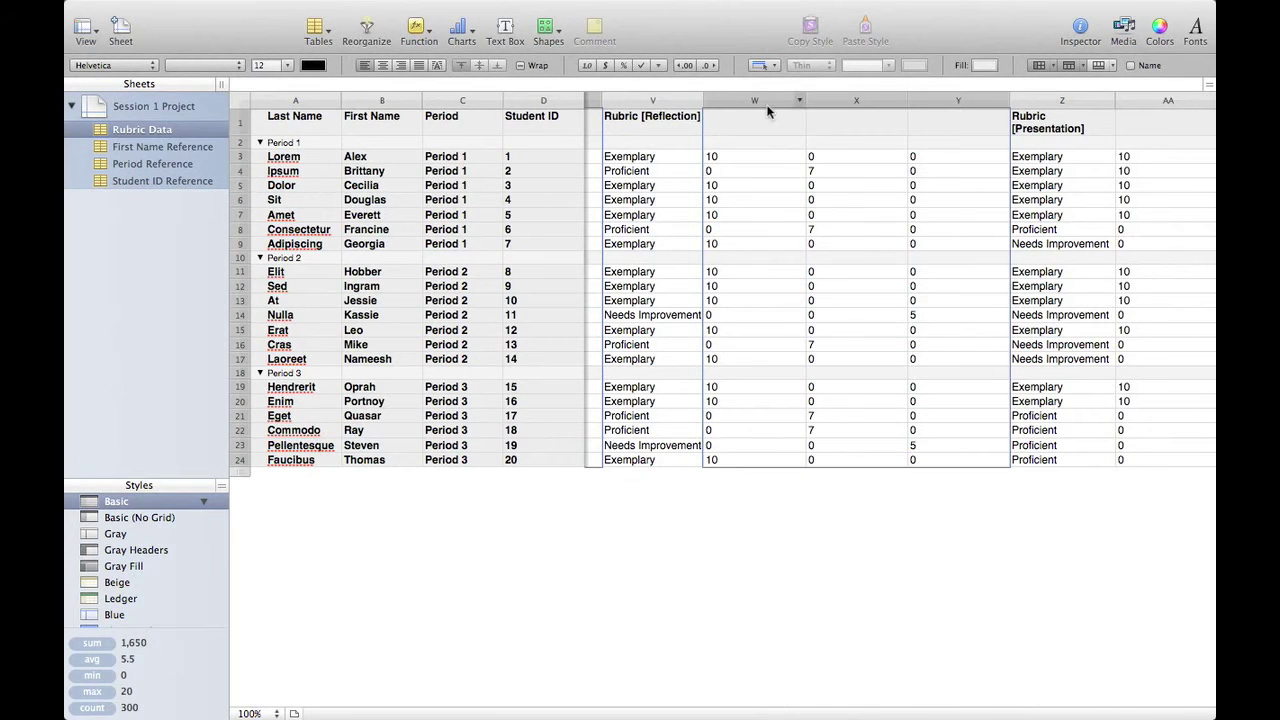
# Step: Add the Presentation score columns AA to AC to the column selection
pyautogui.hscroll(3, 953, 106)
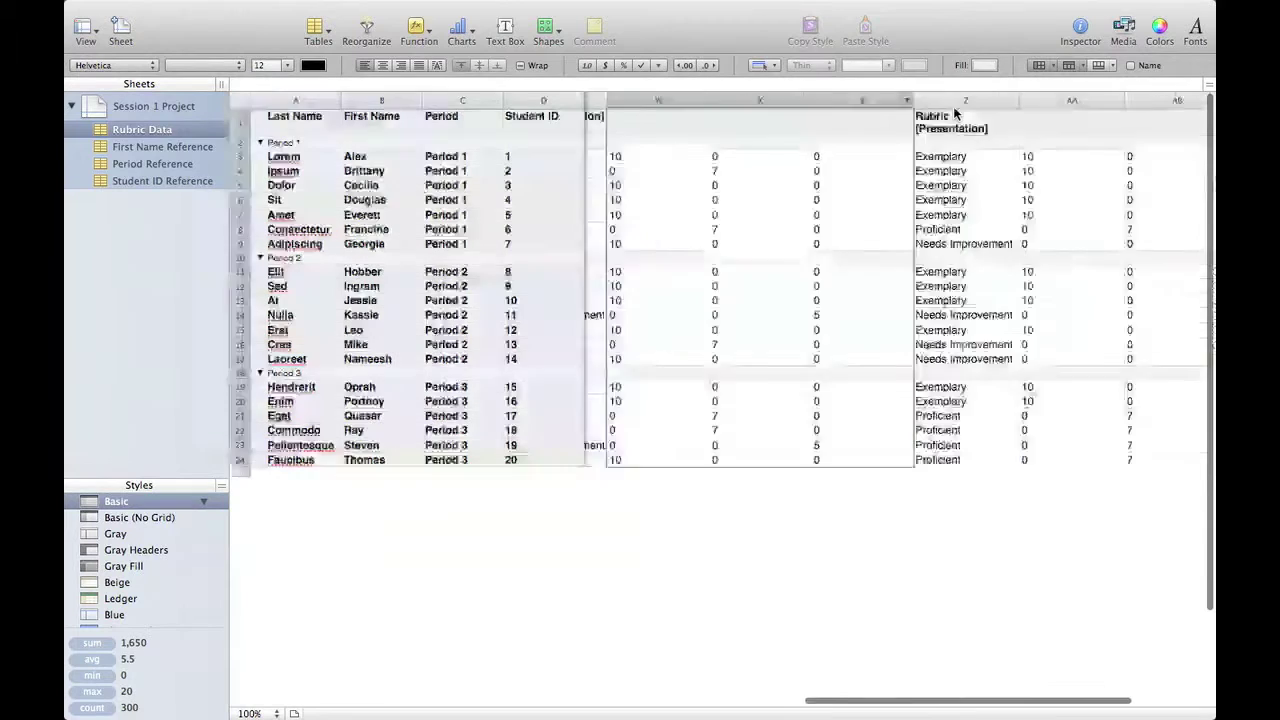
pyautogui.hscroll(2, 953, 106)
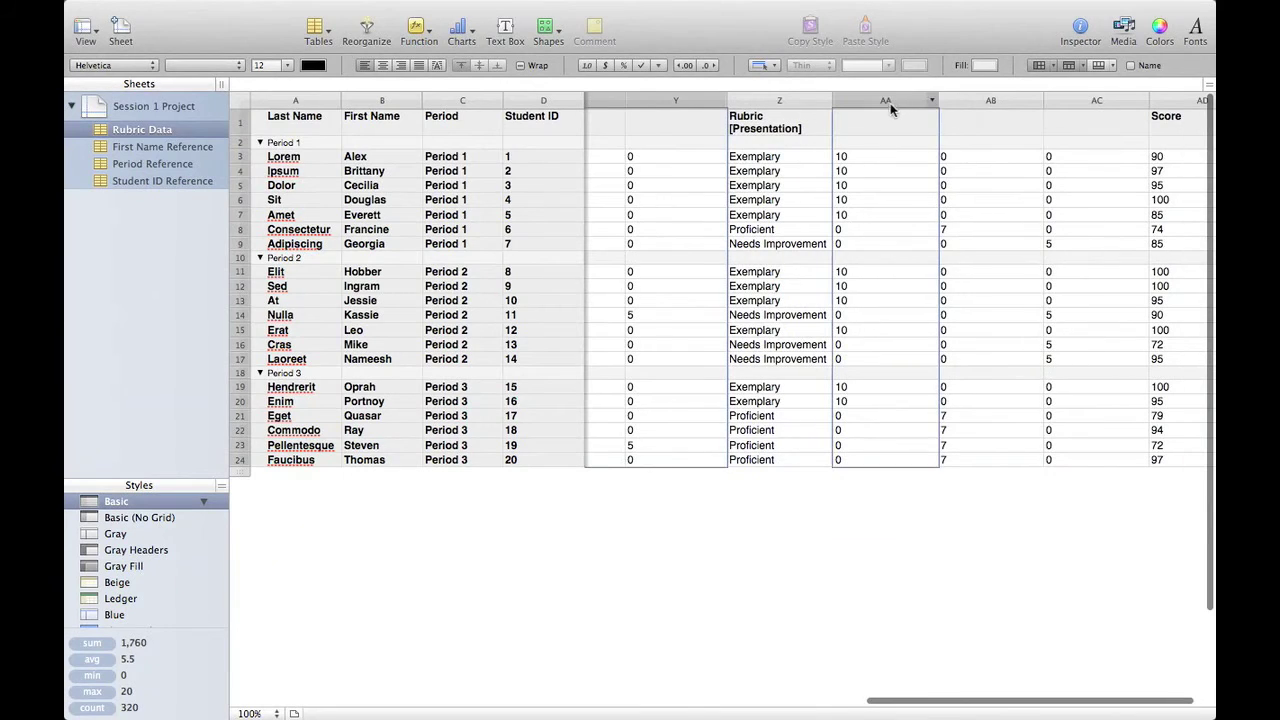
pyautogui.keyDown('shift'); pyautogui.click(1075, 102); pyautogui.keyUp('shift')
pyautogui.hscroll(1, 1062, 124)
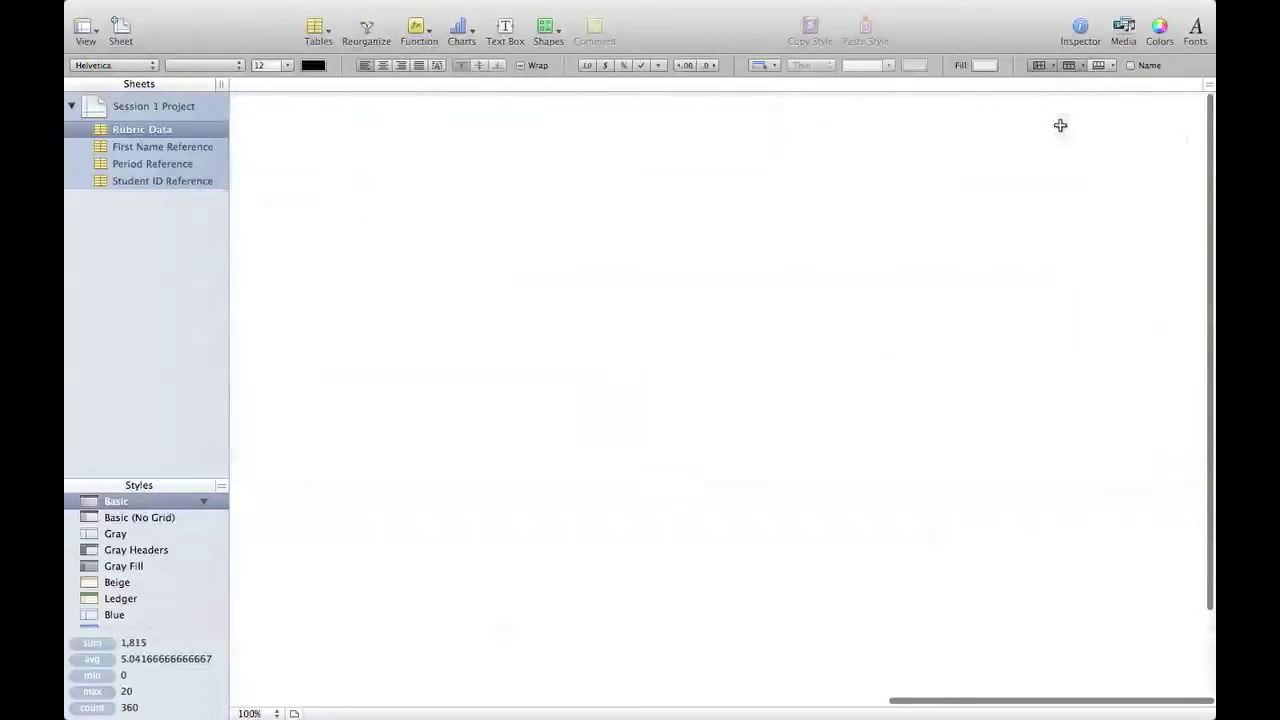
# Step: Hide all the selected score helper columns in the Rubric Data table and deselect the table
pyautogui.rightClick(933, 98)
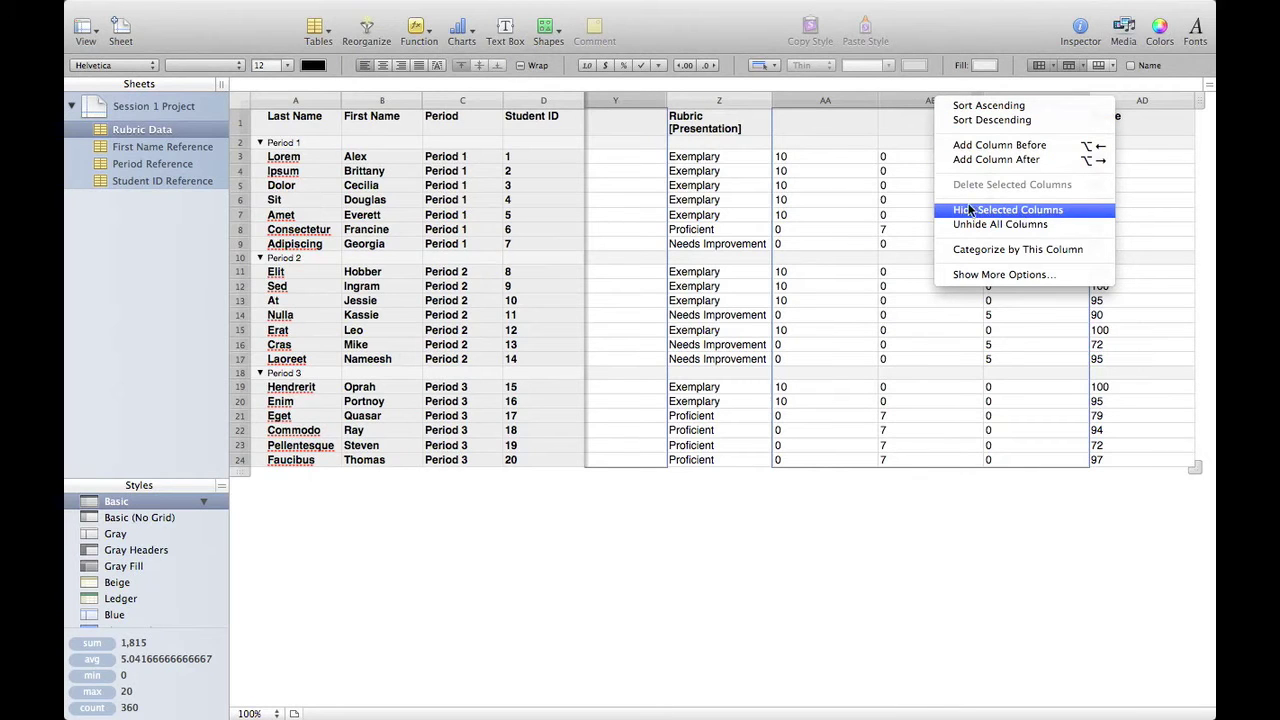
pyautogui.click(1021, 210)
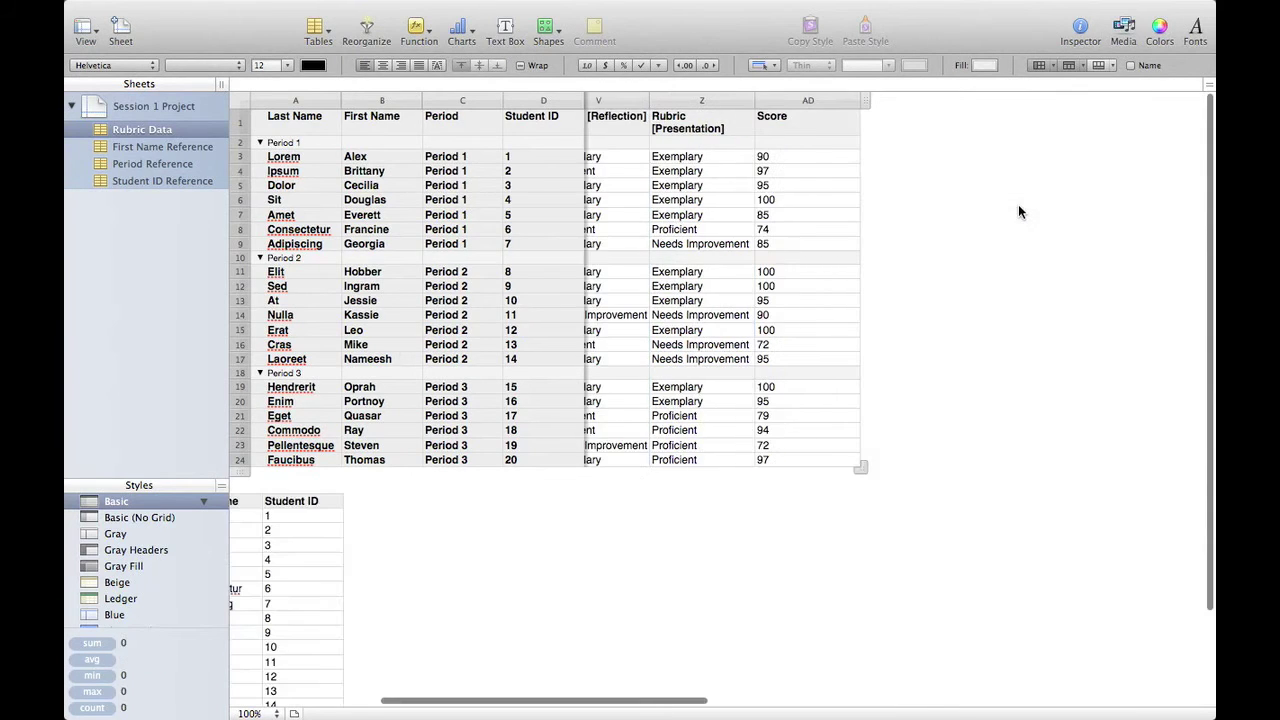
pyautogui.hscroll(-10, 938, 187)
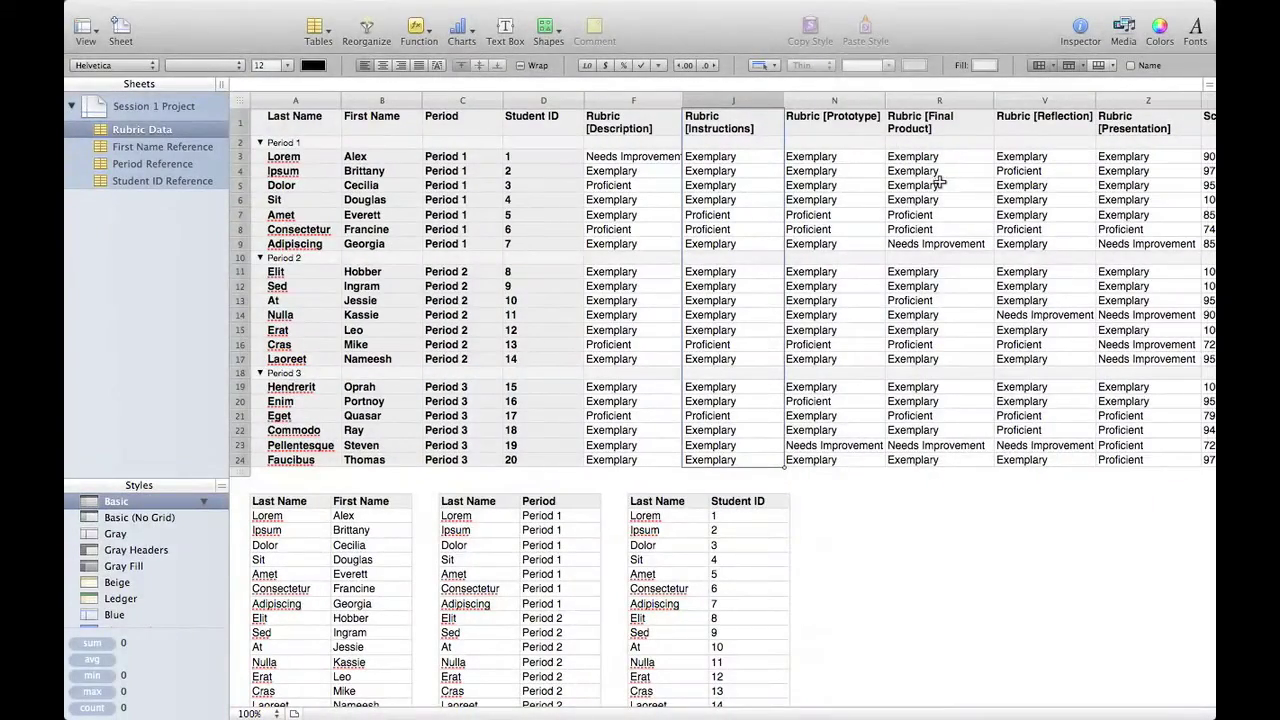
pyautogui.click(911, 490)
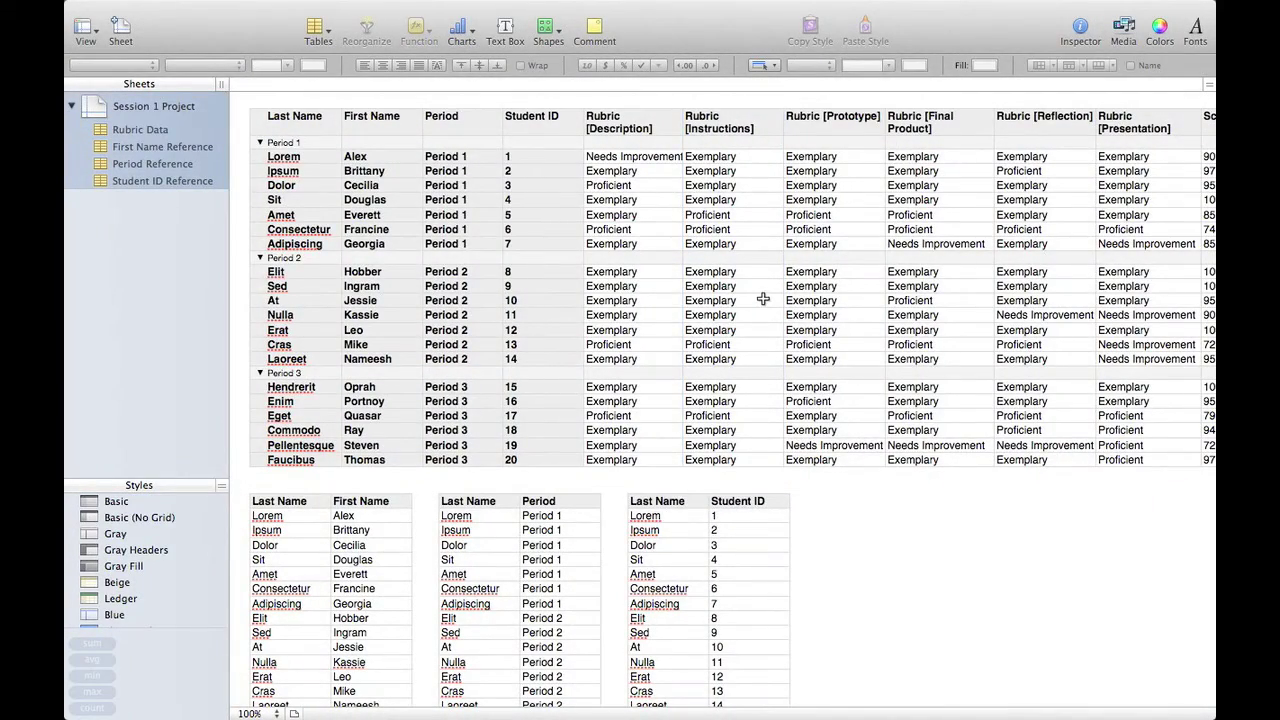
# Step: Narrow all six rubric rating columns, Description through Presentation, to the same smaller width so the Score column fits in view
pyautogui.click(643, 131)
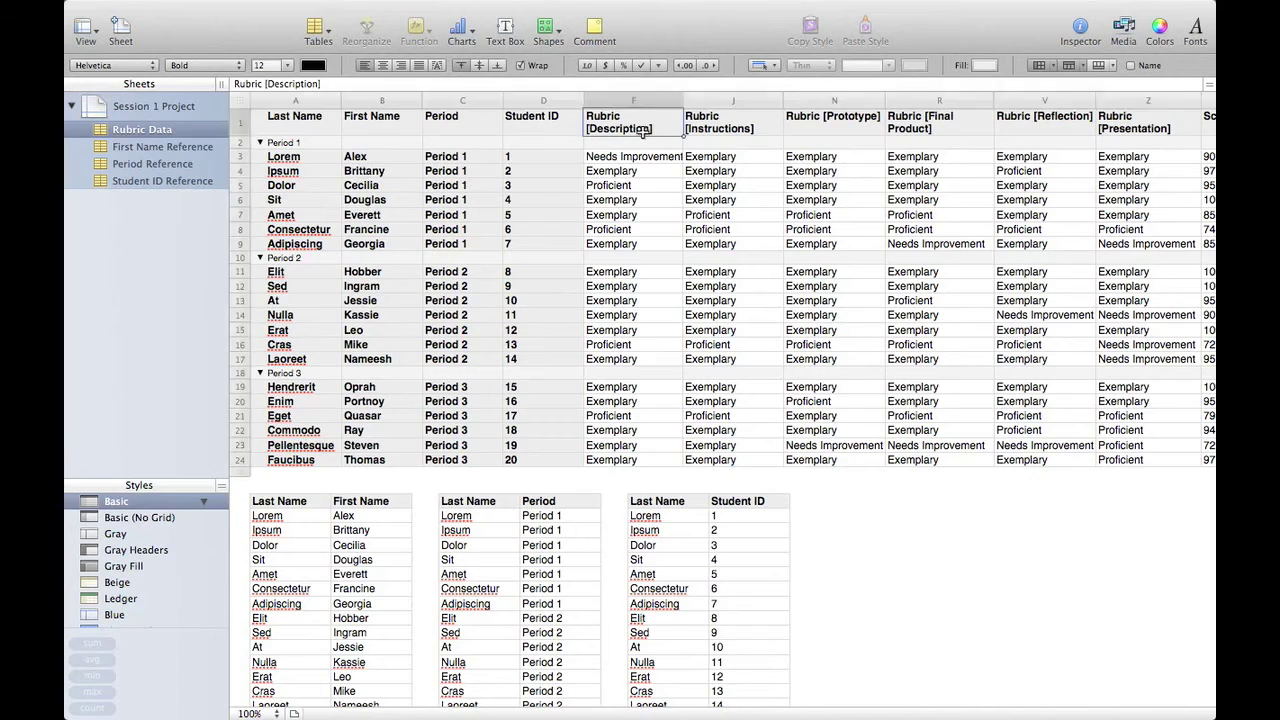
pyautogui.click(633, 100)
pyautogui.keyDown('shift'); pyautogui.click(1130, 102); pyautogui.keyUp('shift')
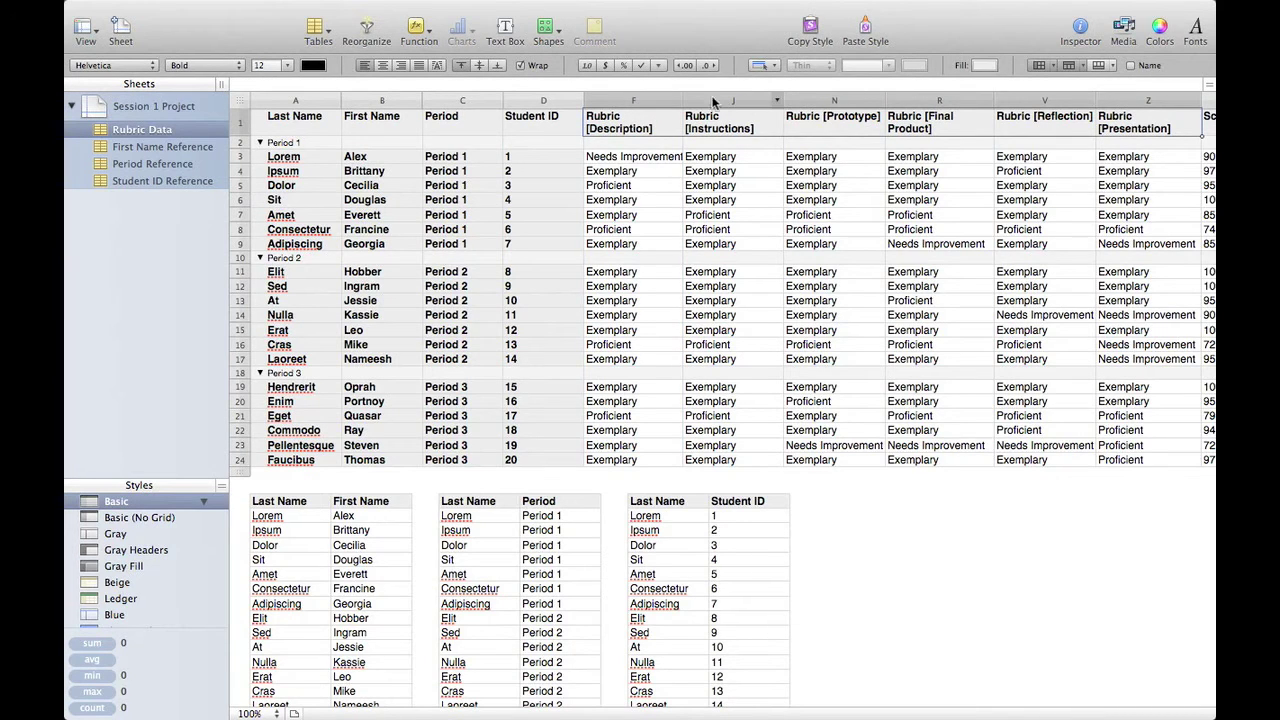
pyautogui.moveTo(684, 100); pyautogui.dragTo(648, 100)
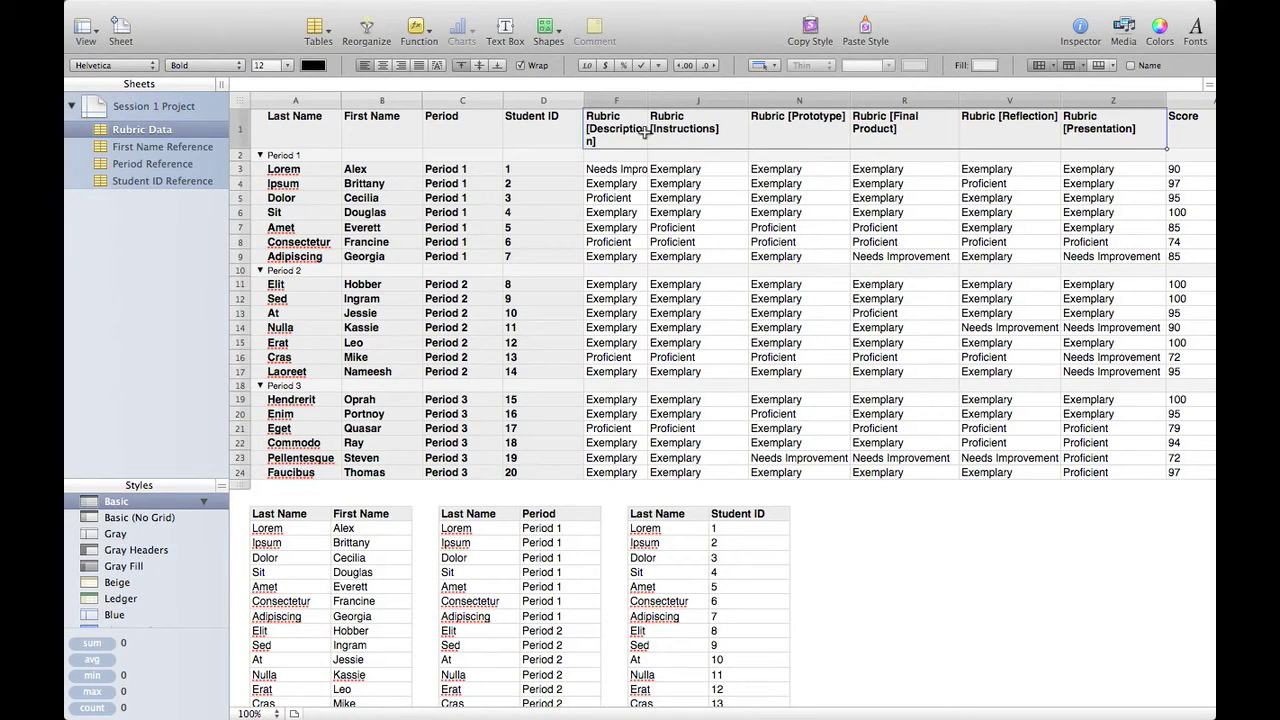
pyautogui.click(633, 100)
pyautogui.keyDown('shift'); pyautogui.click(1150, 100); pyautogui.keyUp('shift')
pyautogui.moveTo(1164, 101); pyautogui.dragTo(1124, 104)
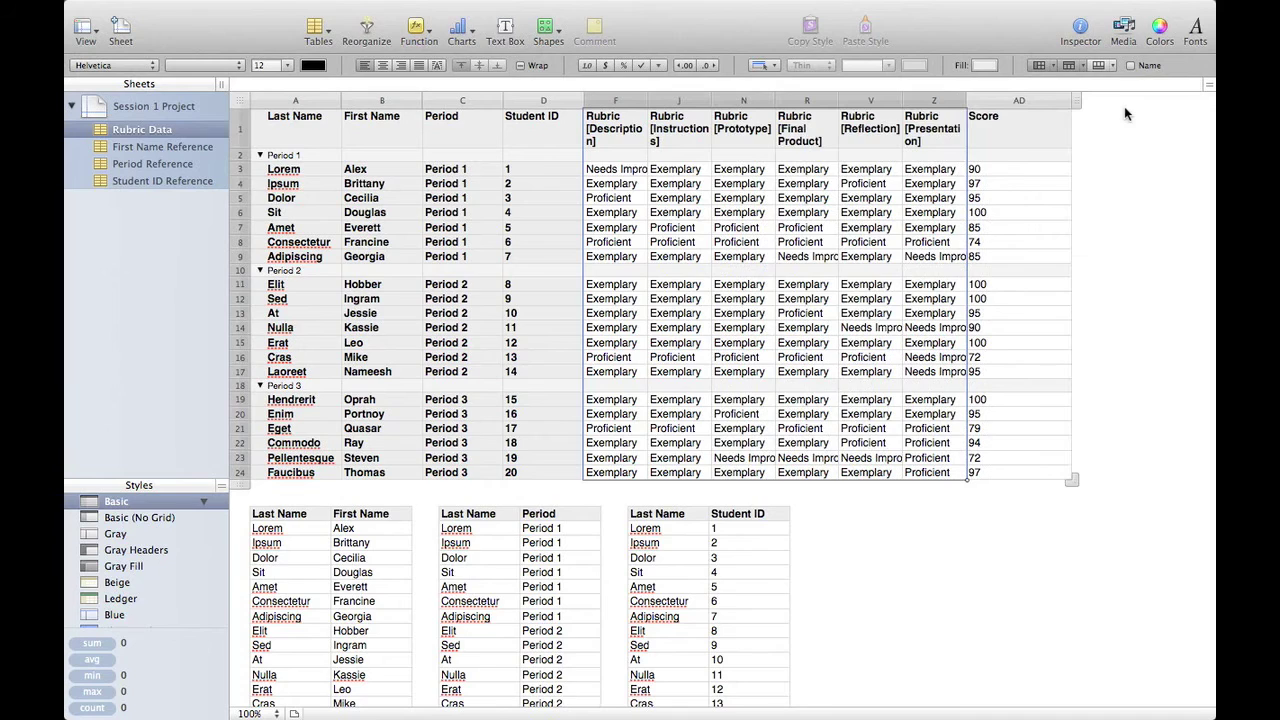
pyautogui.click(979, 567)
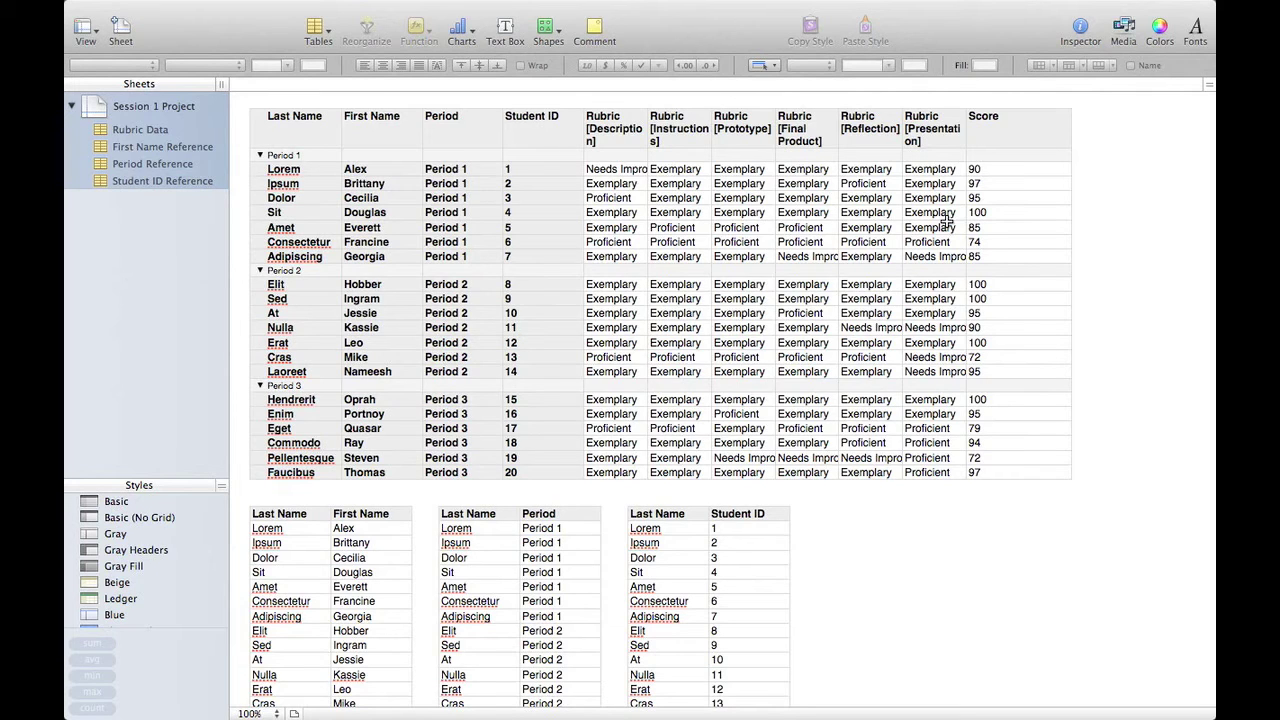
# Step: Add a column titled Comment after Score and enter "Lorem ipsum!" in AE3 and "Dolor si amet!" in AE4
pyautogui.click(1026, 170)
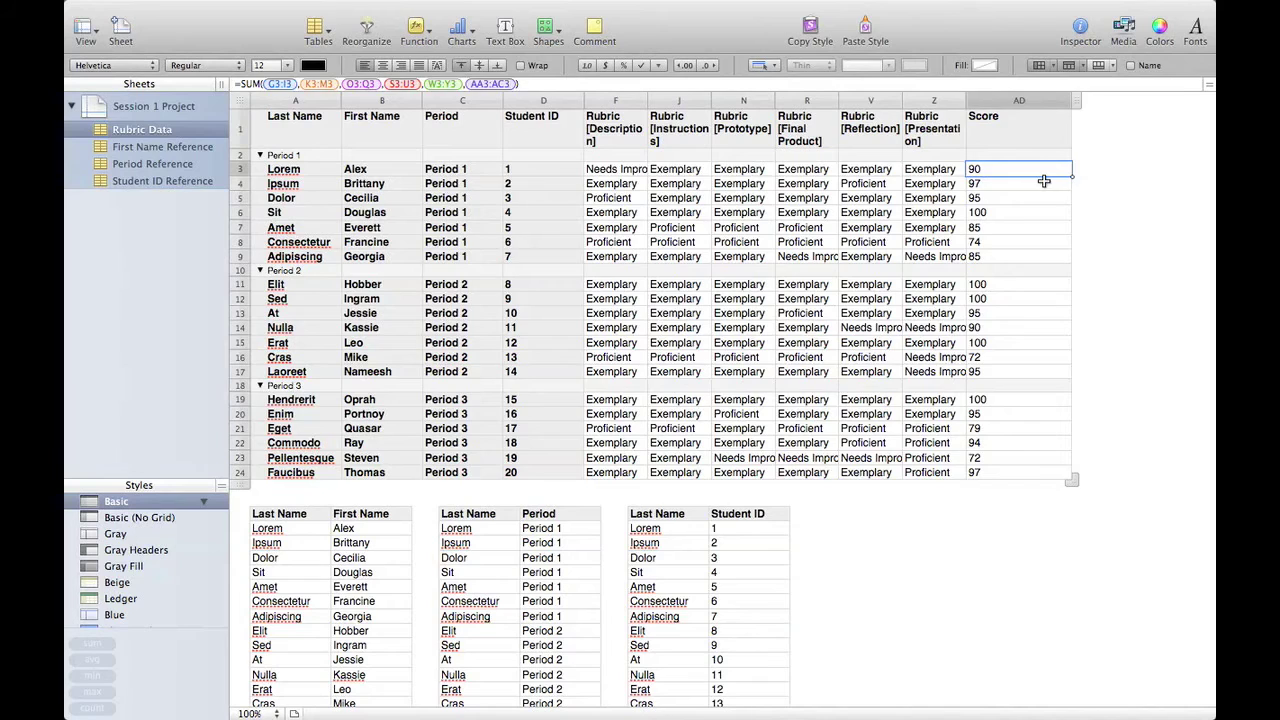
pyautogui.hotkey('alt', 'Right')
pyautogui.click(1126, 118)
pyautogui.write('Comm')
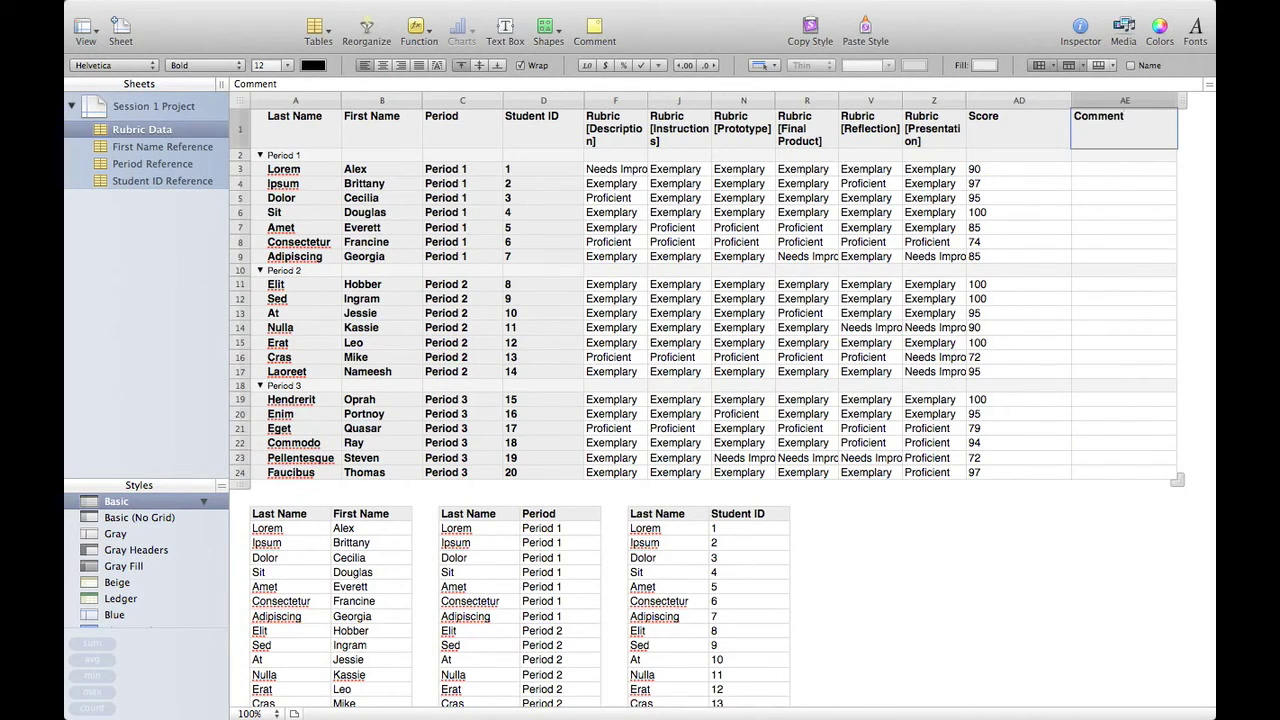
pyautogui.press('Return')
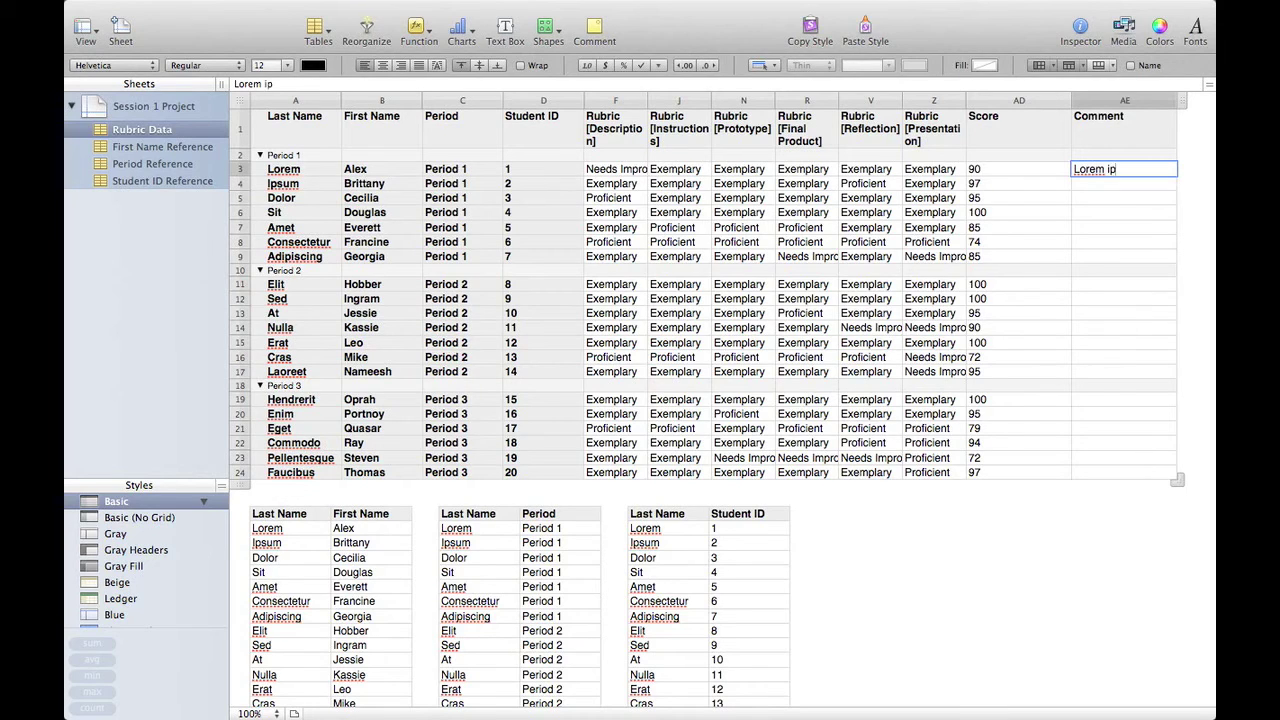
pyautogui.press('Return')
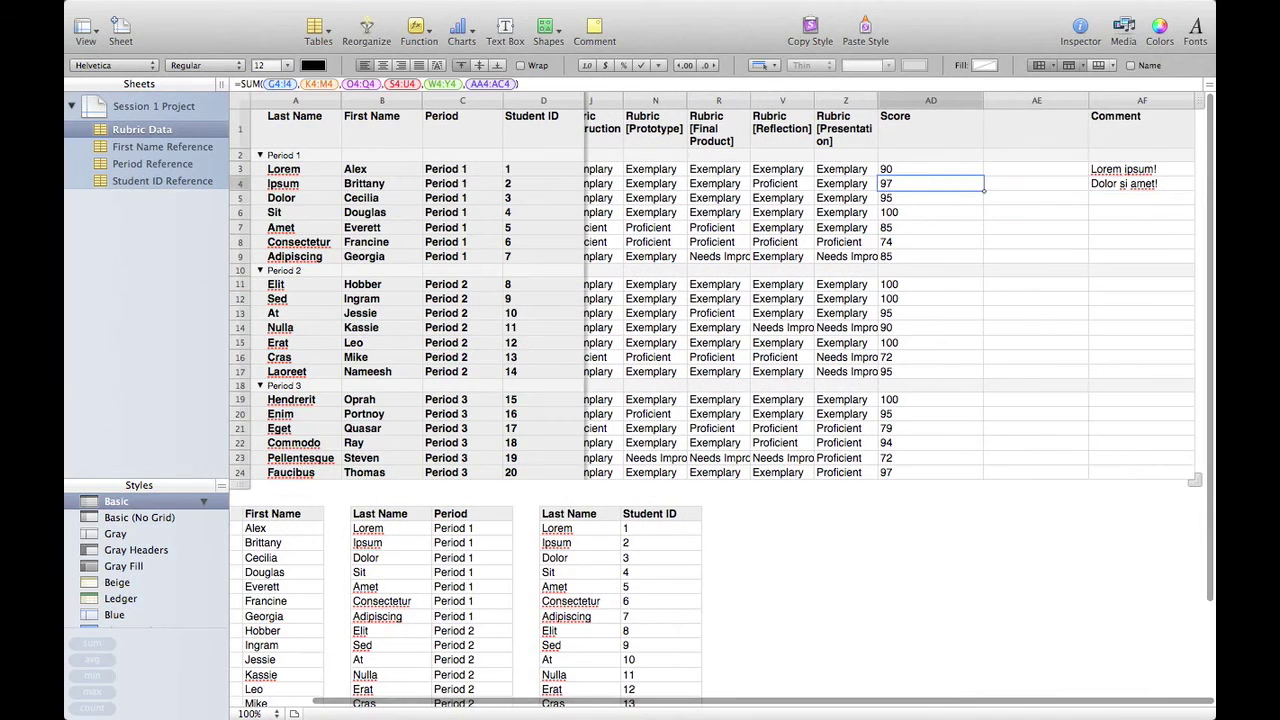
# Step: Delete the empty column between Score and Comment
pyautogui.click(1017, 99)
pyautogui.rightClick(1017, 99)
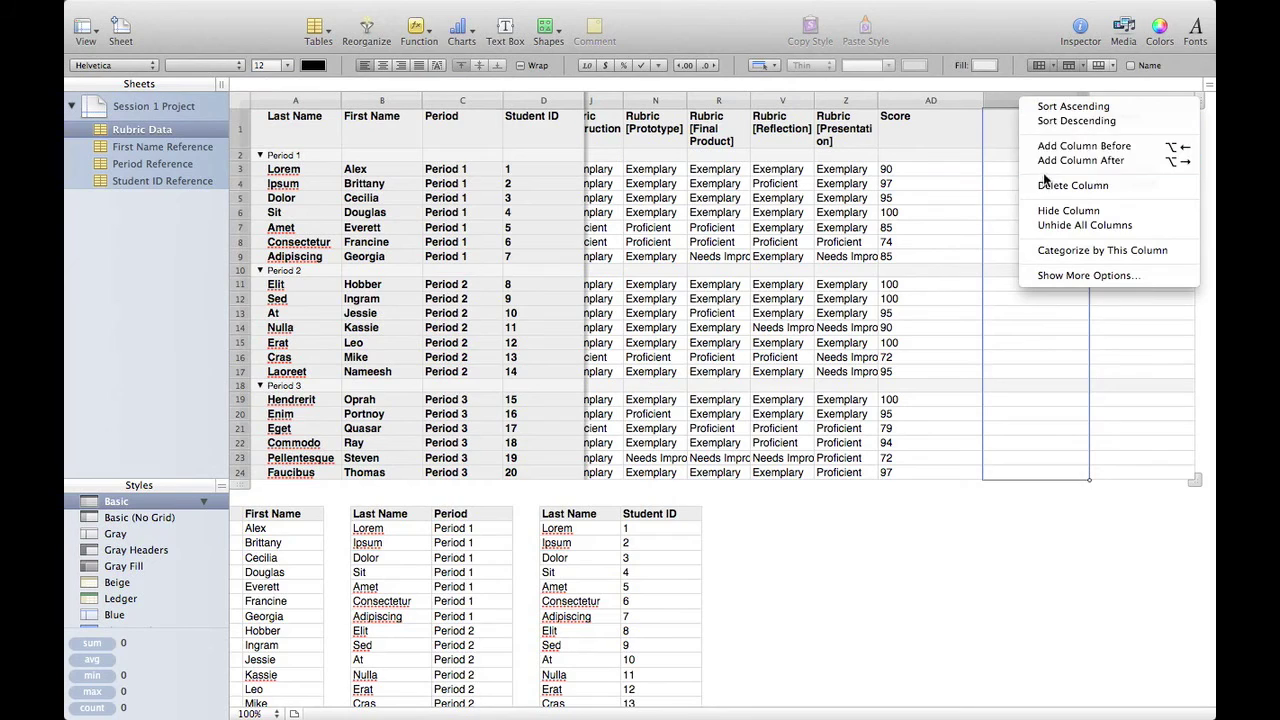
pyautogui.click(1036, 187)
# Step: Correct the comment in AE4 to "Dolor sit amet!"
pyautogui.click(1027, 185)
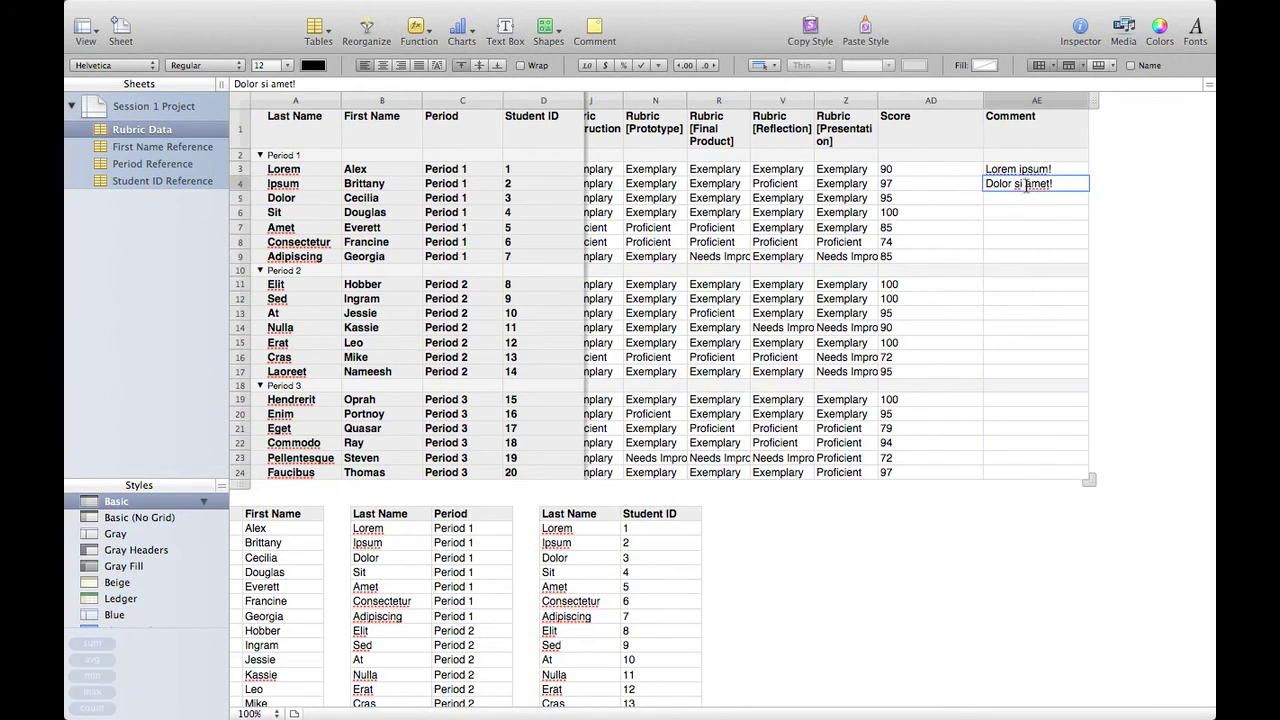
pyautogui.doubleClick(1022, 185)
pyautogui.write('t')
pyautogui.press('Return')
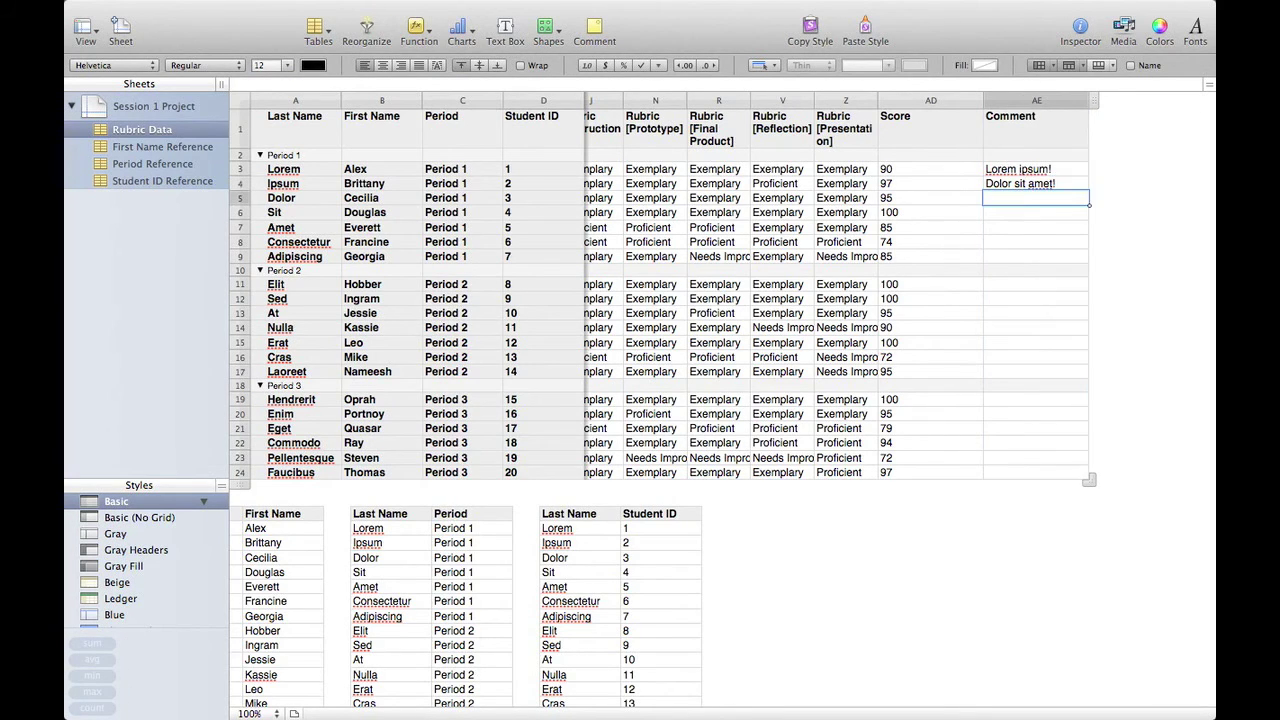